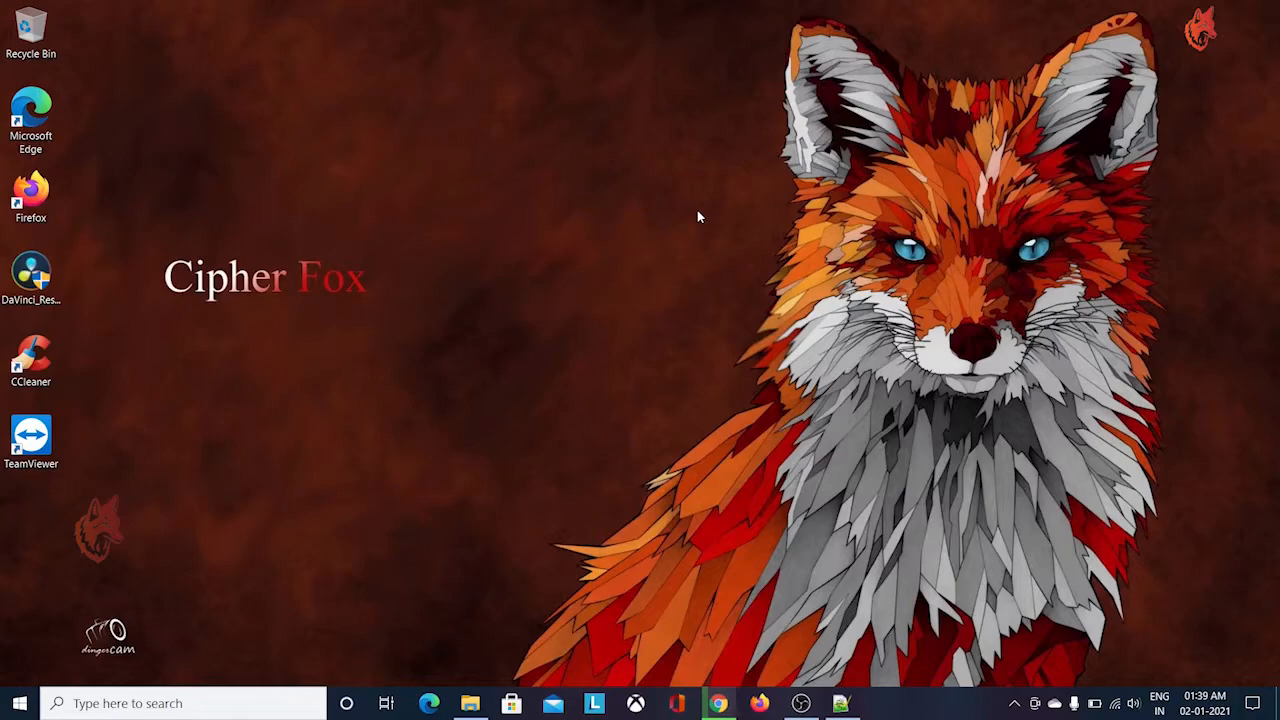
# Switch to Chrome and view the ASUS support article on enabling Intel Virtualization Technology in the BIOS
pyautogui.click(719, 704)
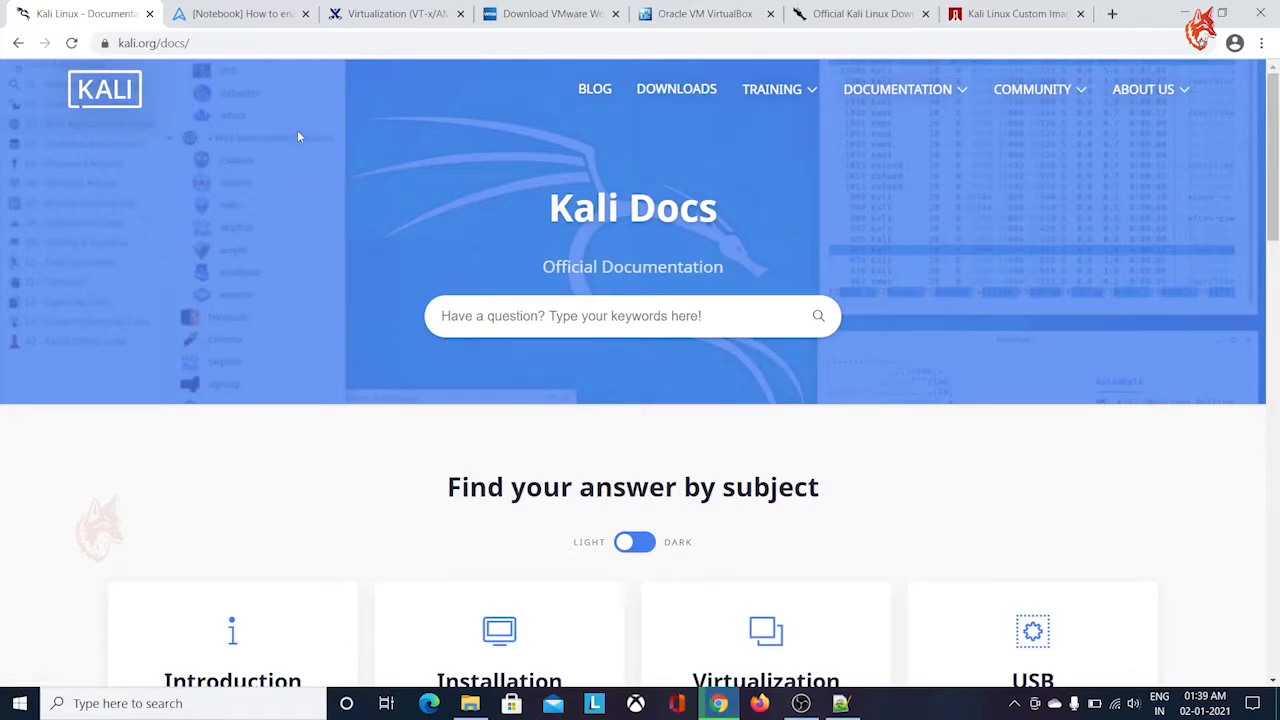
pyautogui.click(236, 14)
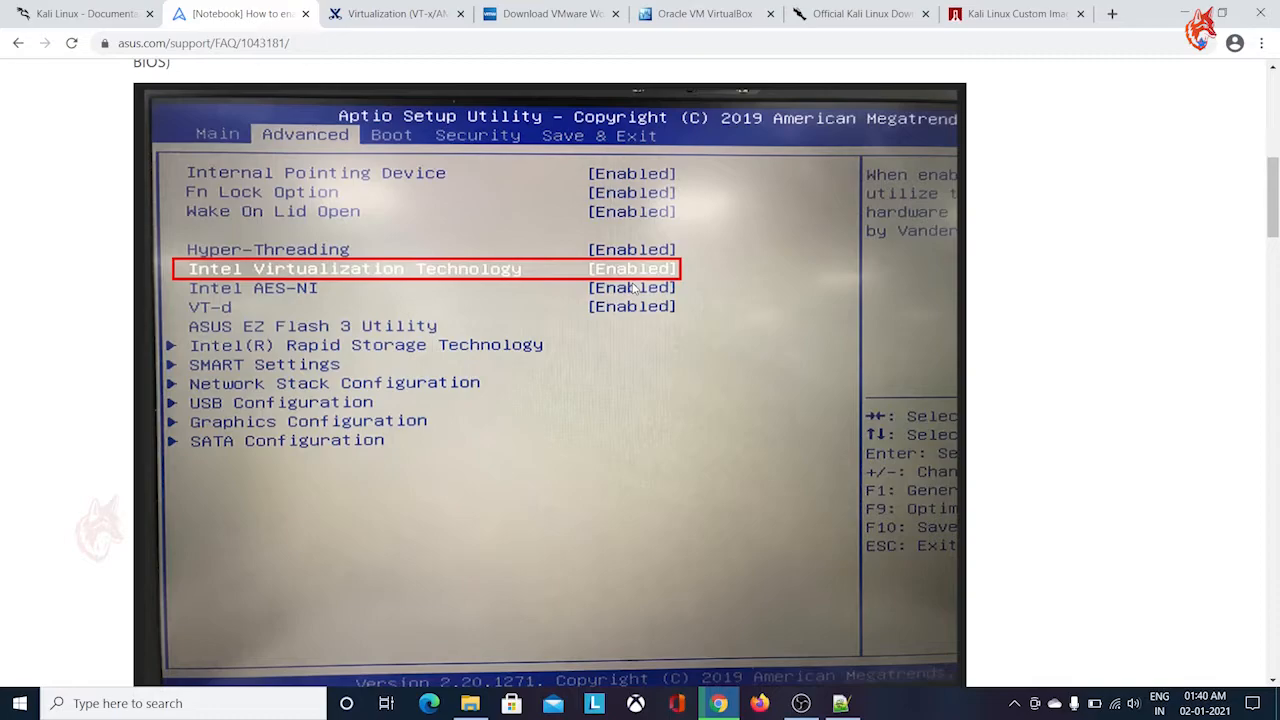
# Open Command Prompt from the Run dialog and run the systeminfo command
pyautogui.press('super+r')
pyautogui.write('cmd')
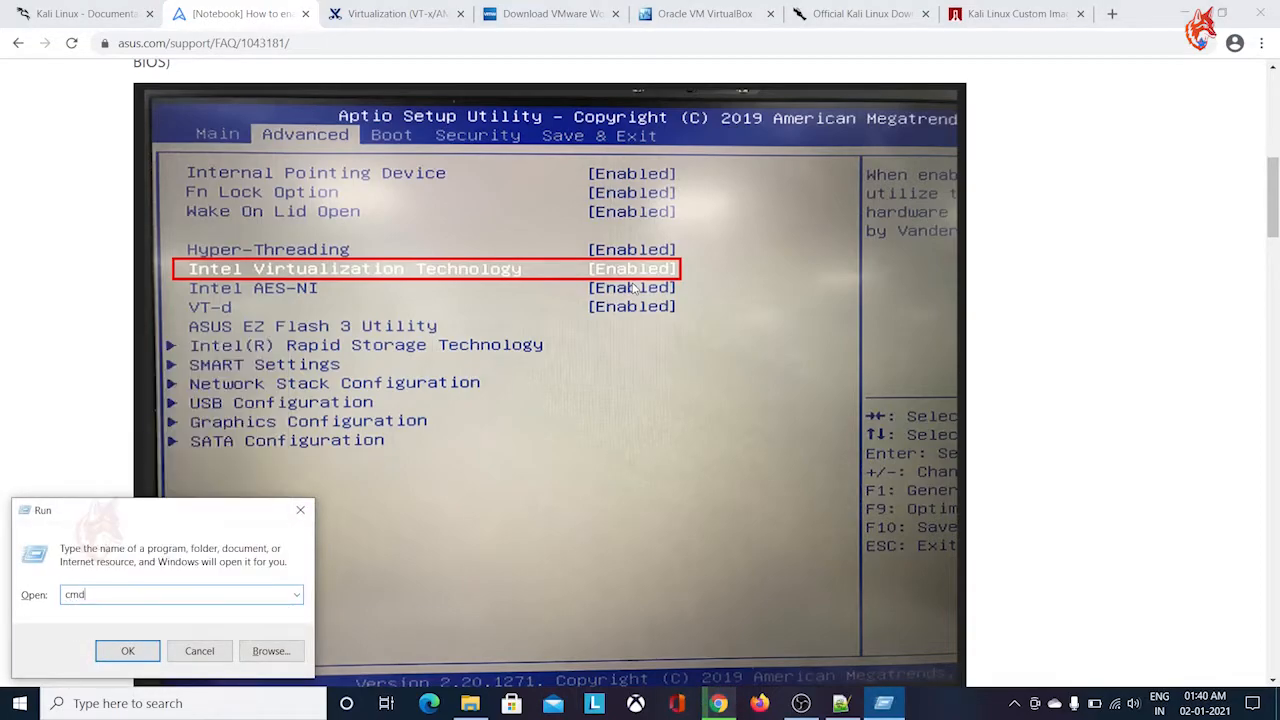
pyautogui.press('Return')
pyautogui.write('sys')
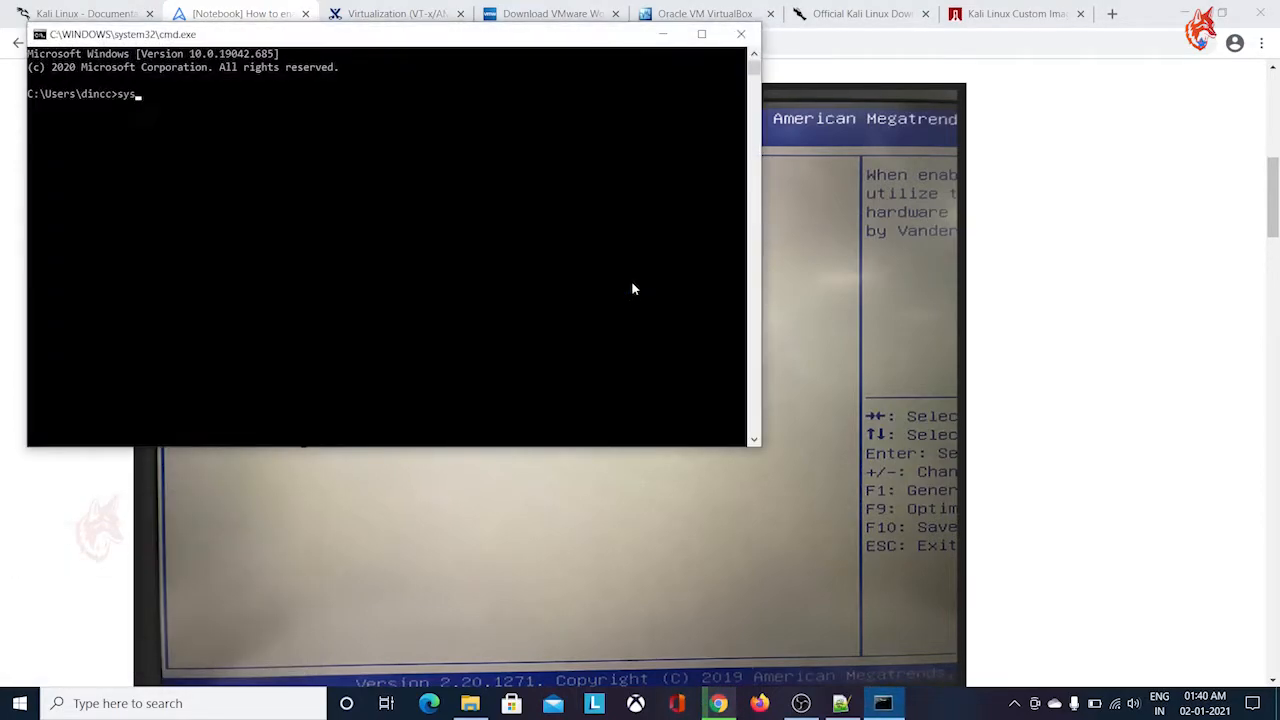
pyautogui.write('teminfo')
pyautogui.press('Return')
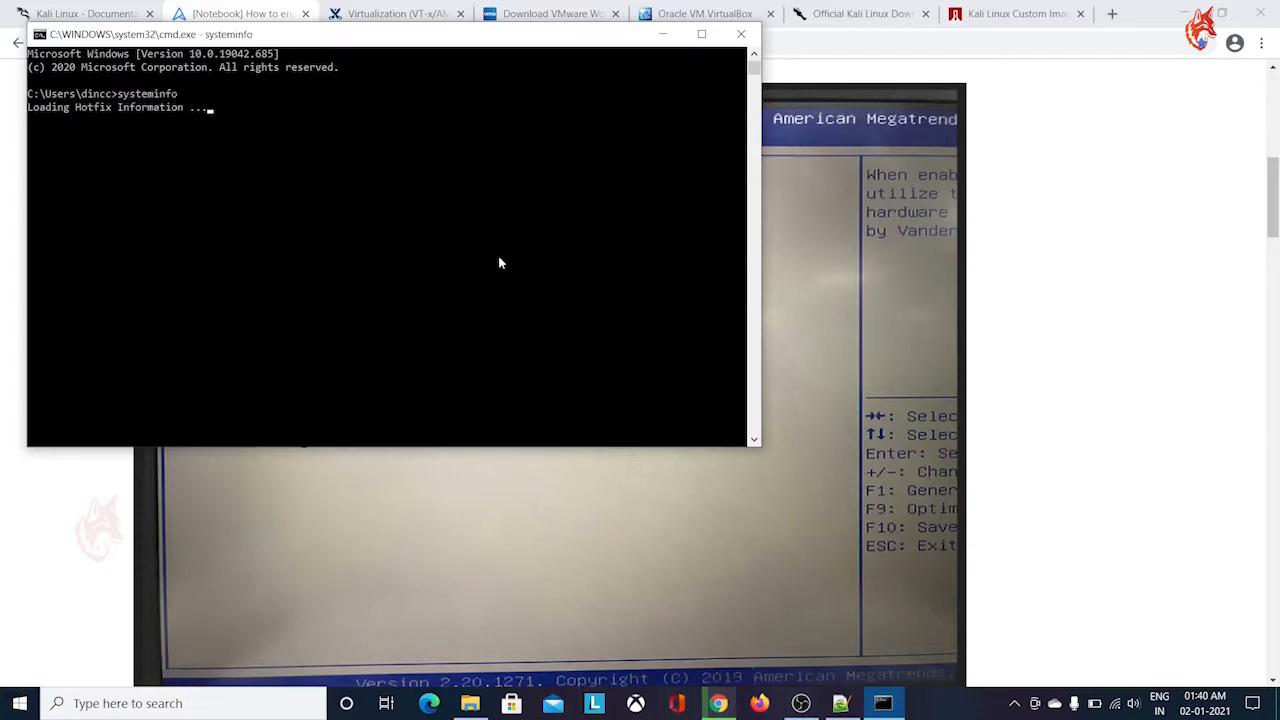
# Check the "Virtualization Enabled In Firmware" line under Hyper-V Requirements in the systeminfo output, and minimize the Command Prompt window
pyautogui.scroll(-4, 492, 217)
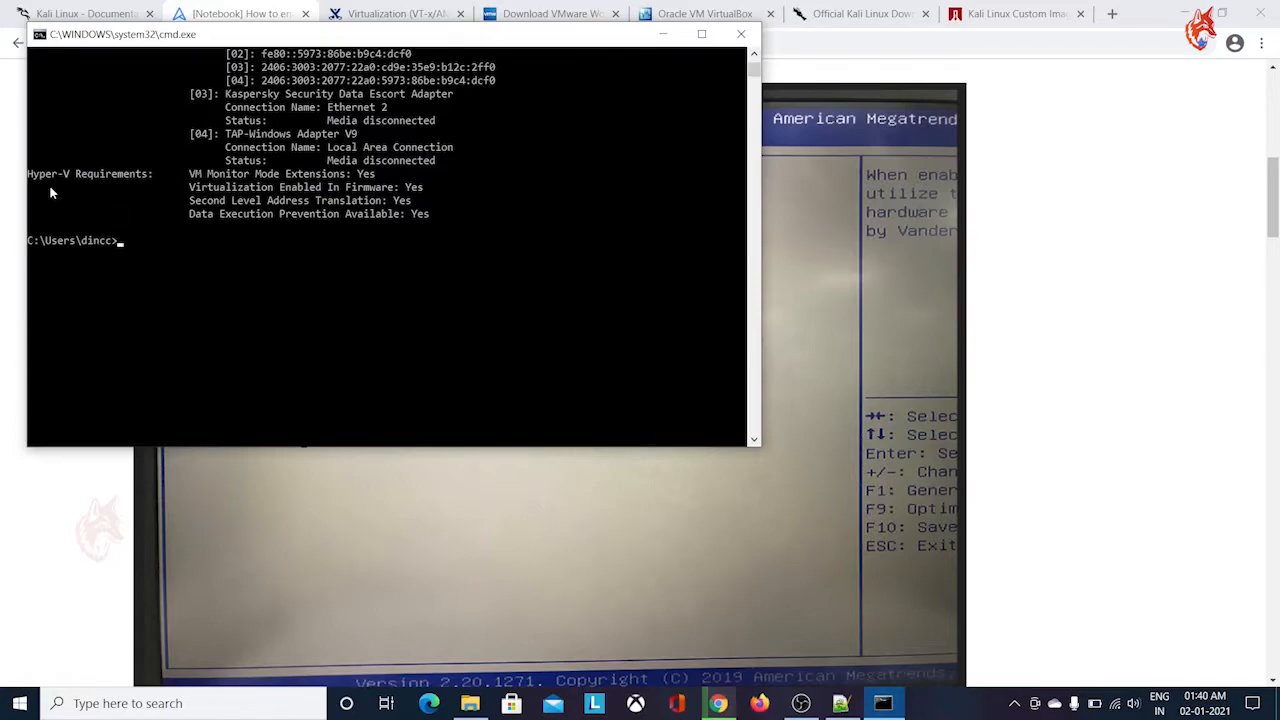
pyautogui.moveTo(186, 187); pyautogui.dragTo(433, 192)
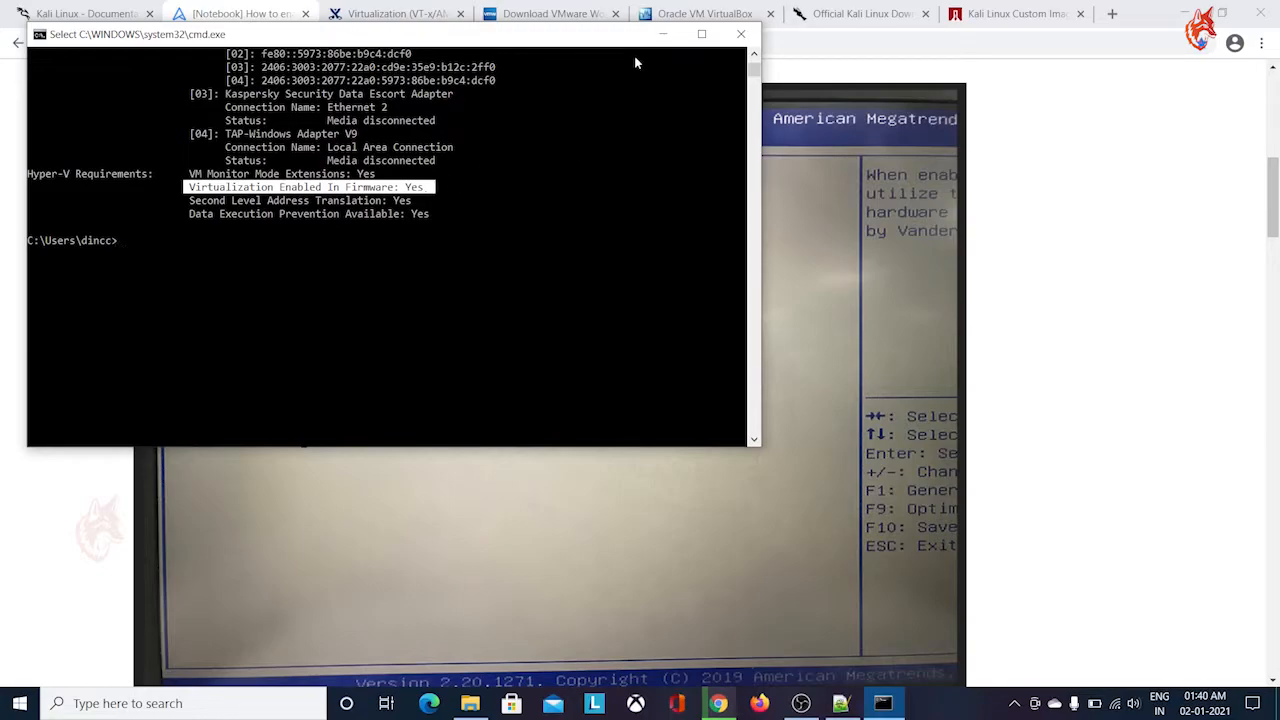
pyautogui.click(662, 34)
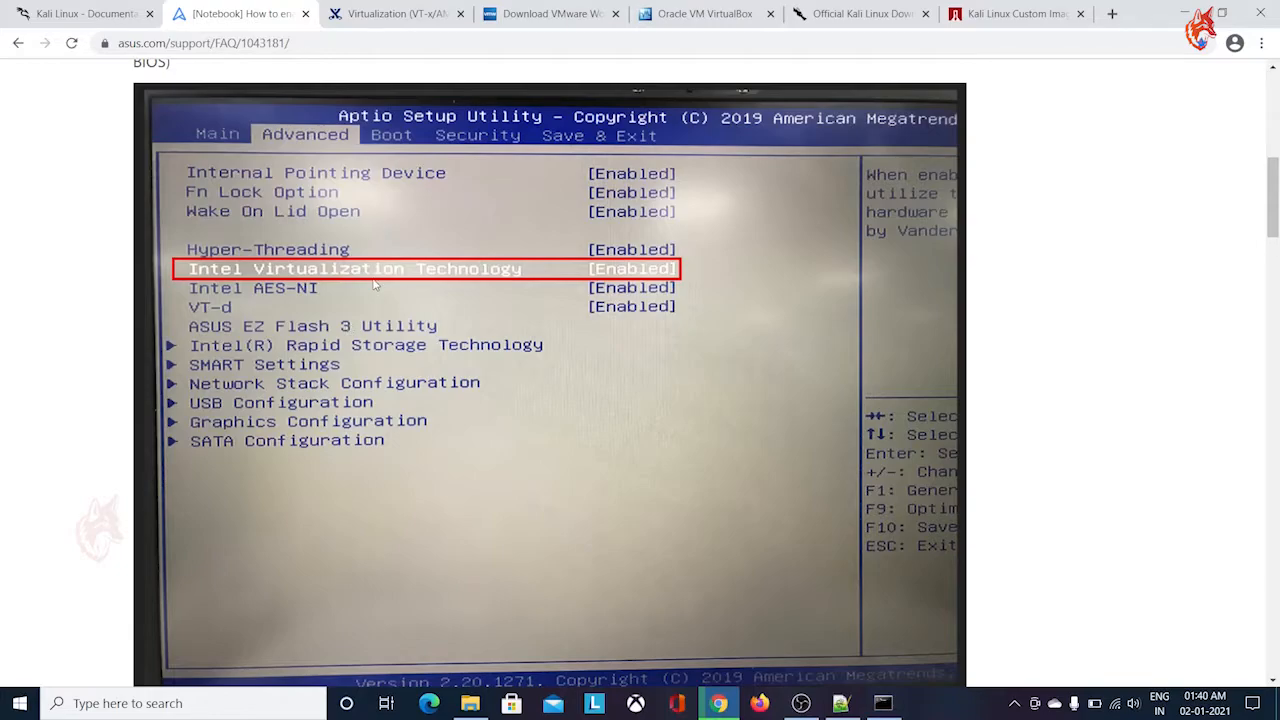
# Examine the 2N wiki article's BIOS instructions for enabling virtualization on Acer, Asus, DELL, HP and Lenovo computers
pyautogui.click(398, 16)
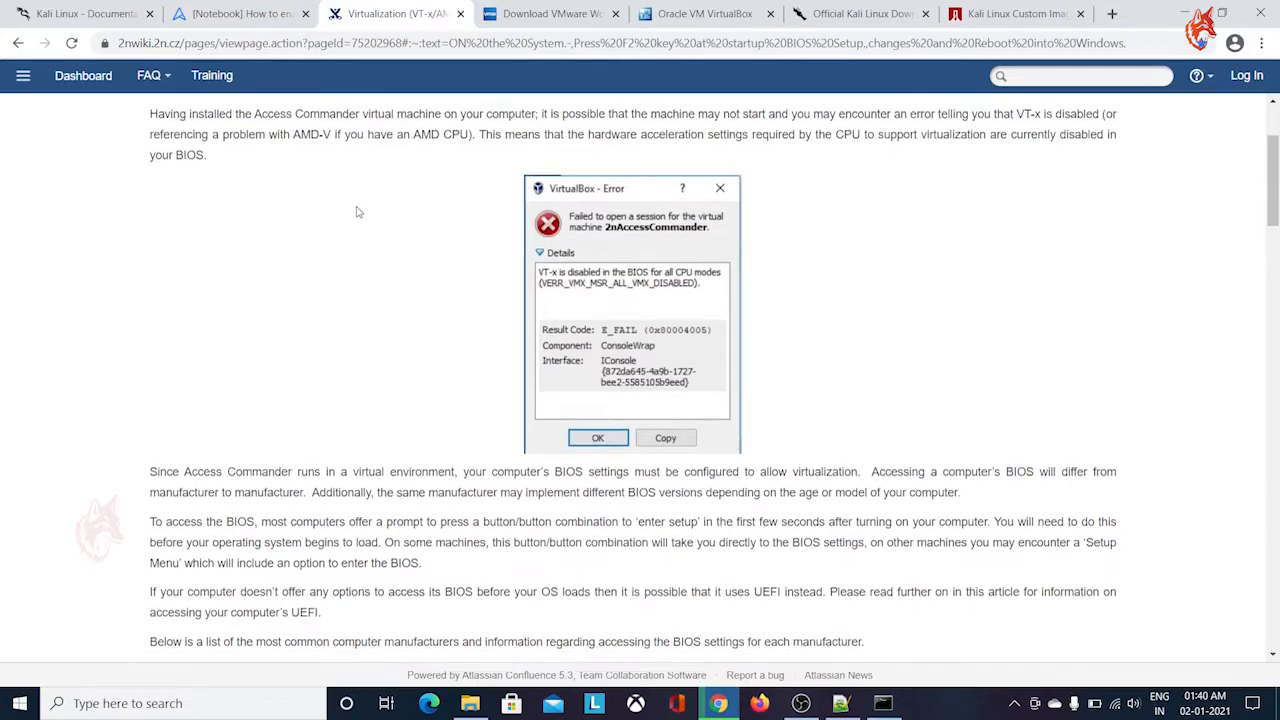
pyautogui.scroll(-2, 360, 211)
pyautogui.scroll(-5, 360, 211)
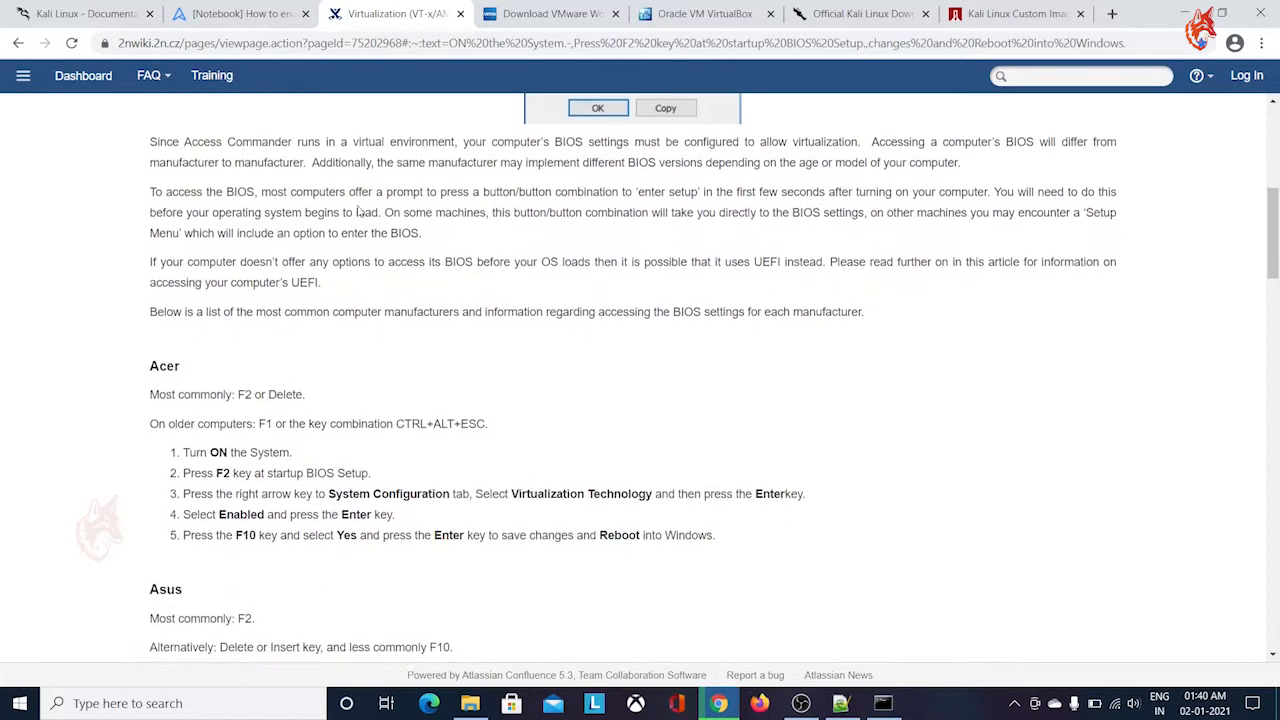
pyautogui.moveTo(151, 204); pyautogui.dragTo(176, 236)
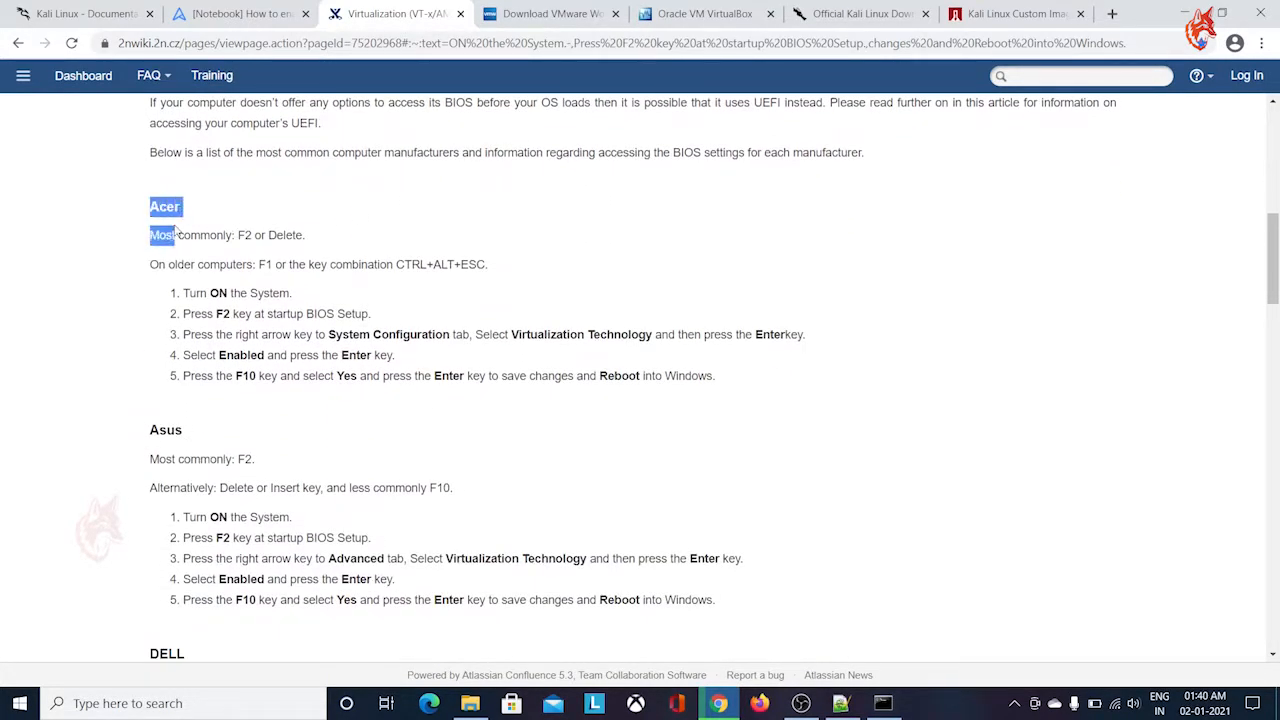
pyautogui.moveTo(272, 256); pyautogui.dragTo(363, 375)
pyautogui.click(428, 340)
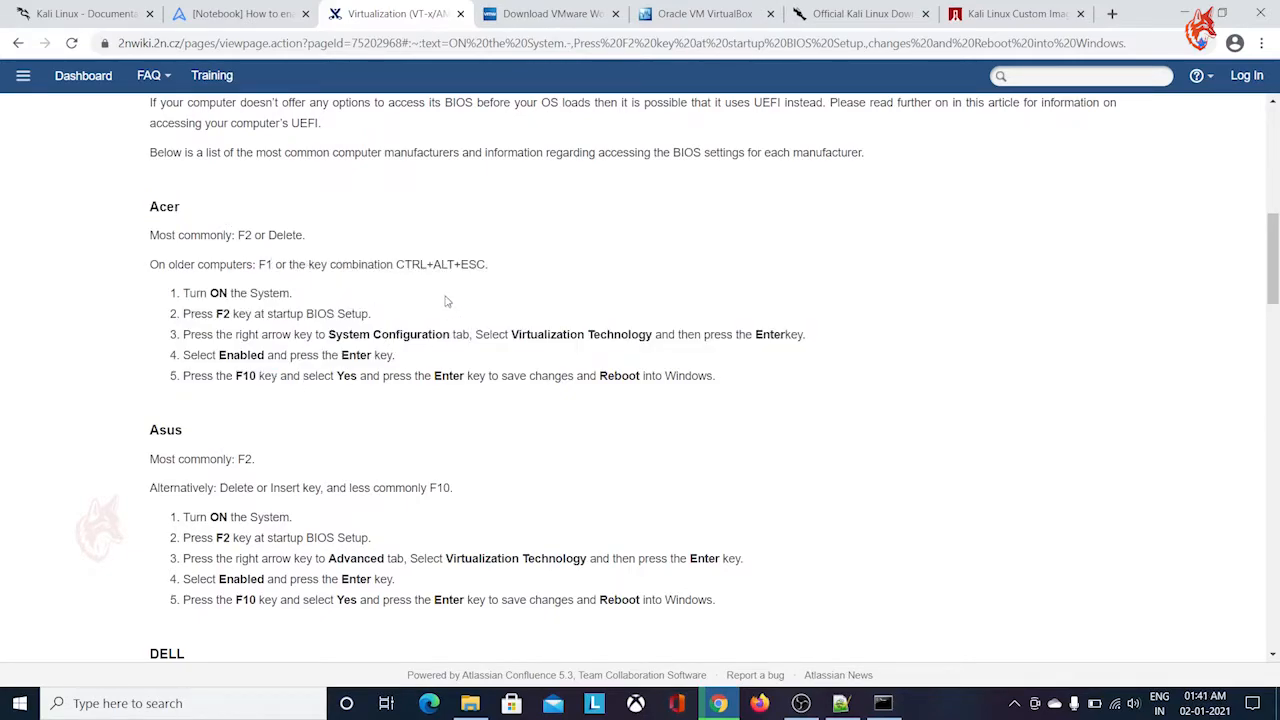
pyautogui.scroll(-5, 440, 290)
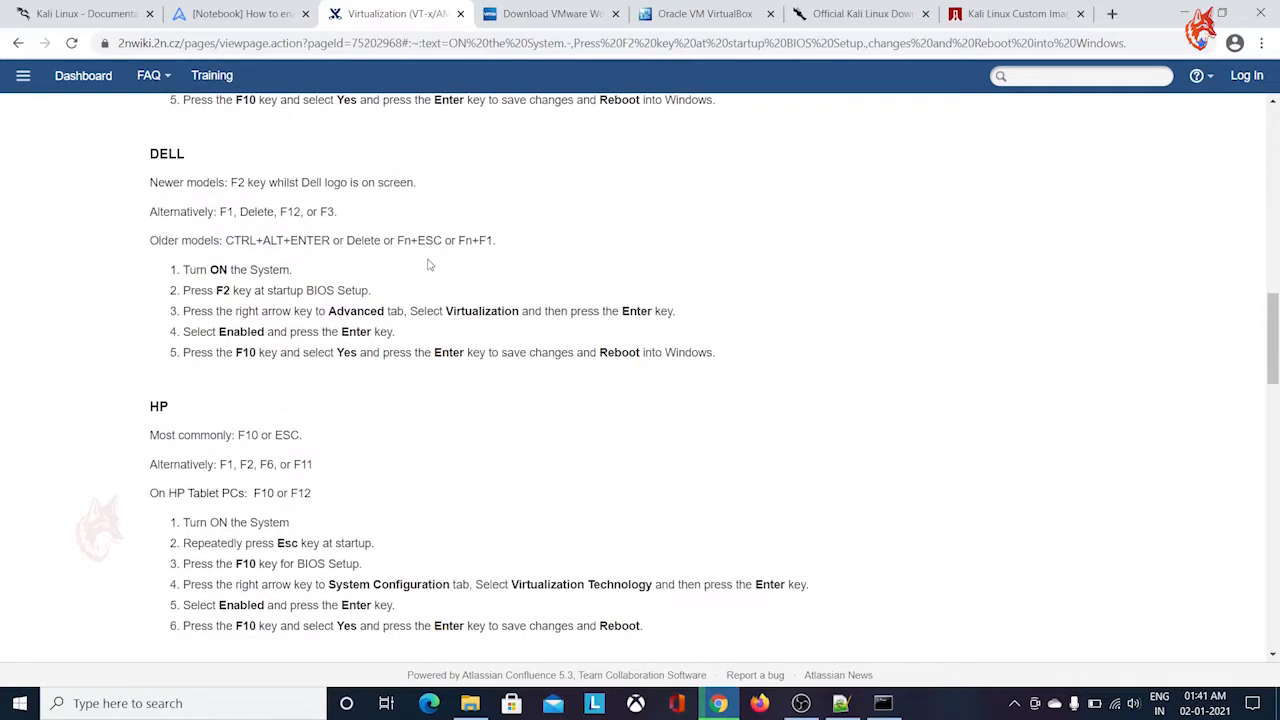
pyautogui.scroll(-3, 430, 268)
pyautogui.scroll(-1, 430, 262)
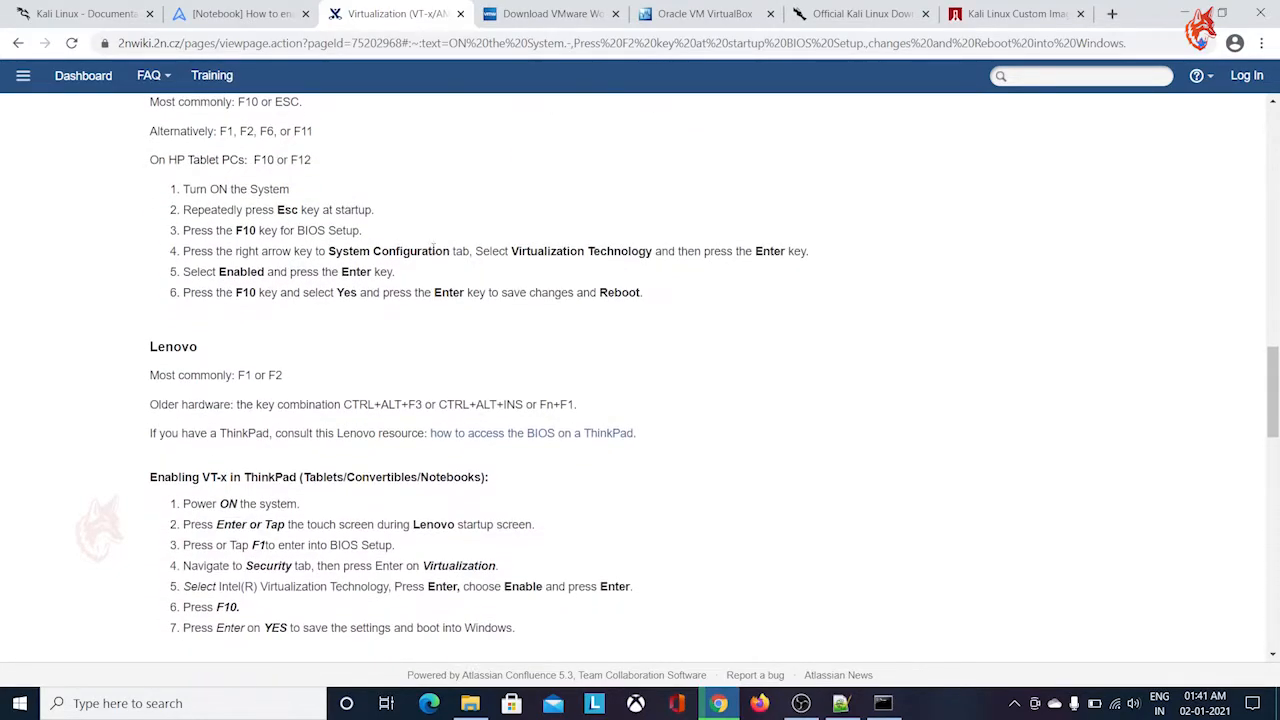
pyautogui.scroll(-4, 433, 250)
pyautogui.scroll(3, 435, 255)
pyautogui.scroll(-4, 345, 212)
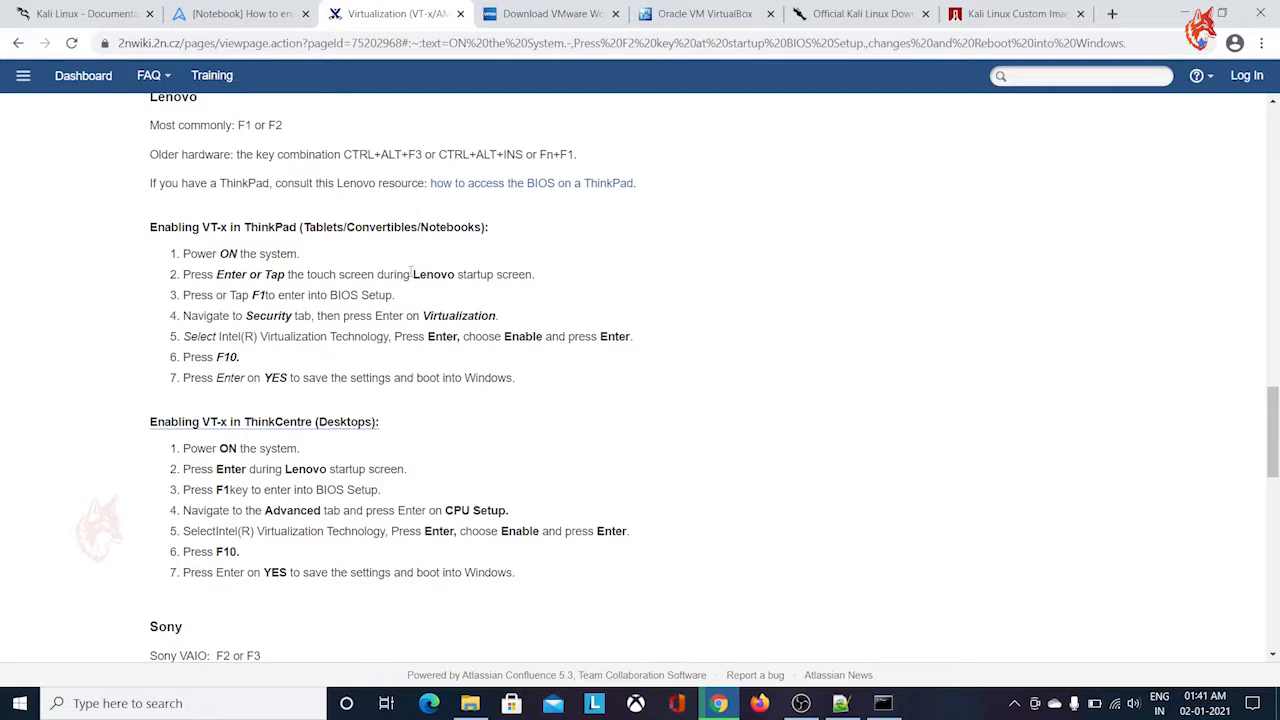
pyautogui.scroll(3, 510, 338)
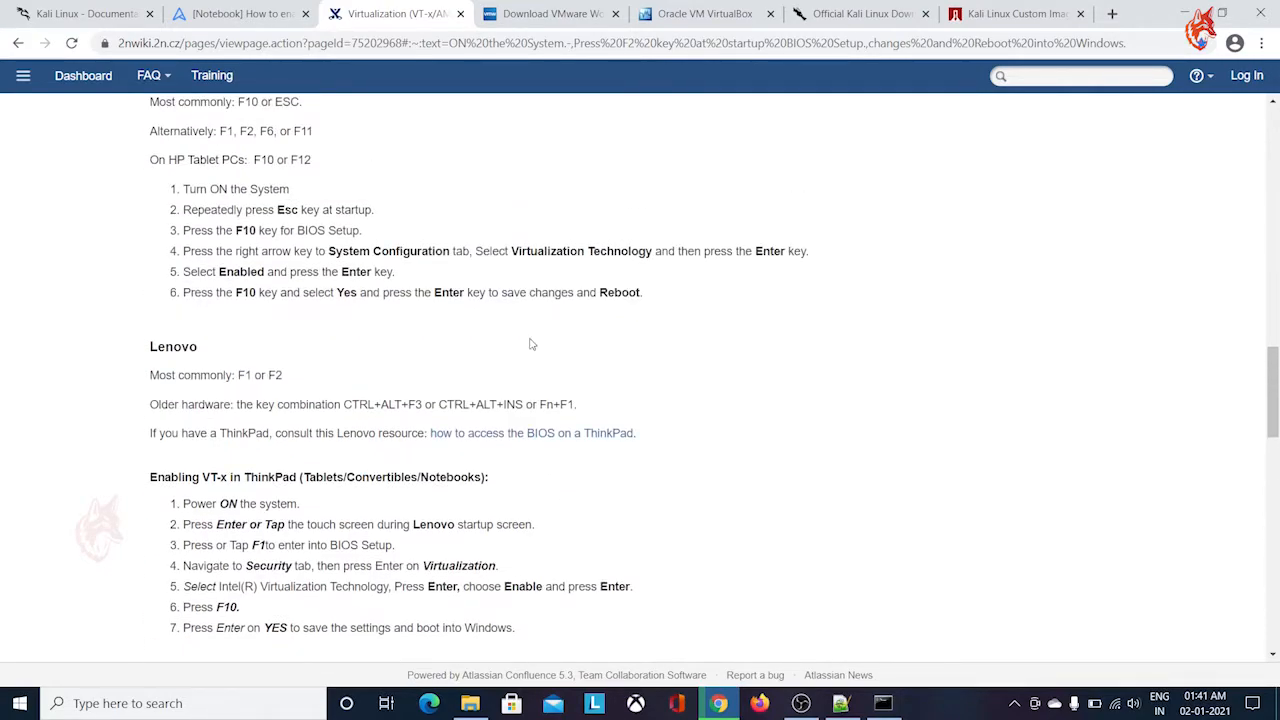
pyautogui.scroll(10, 531, 344)
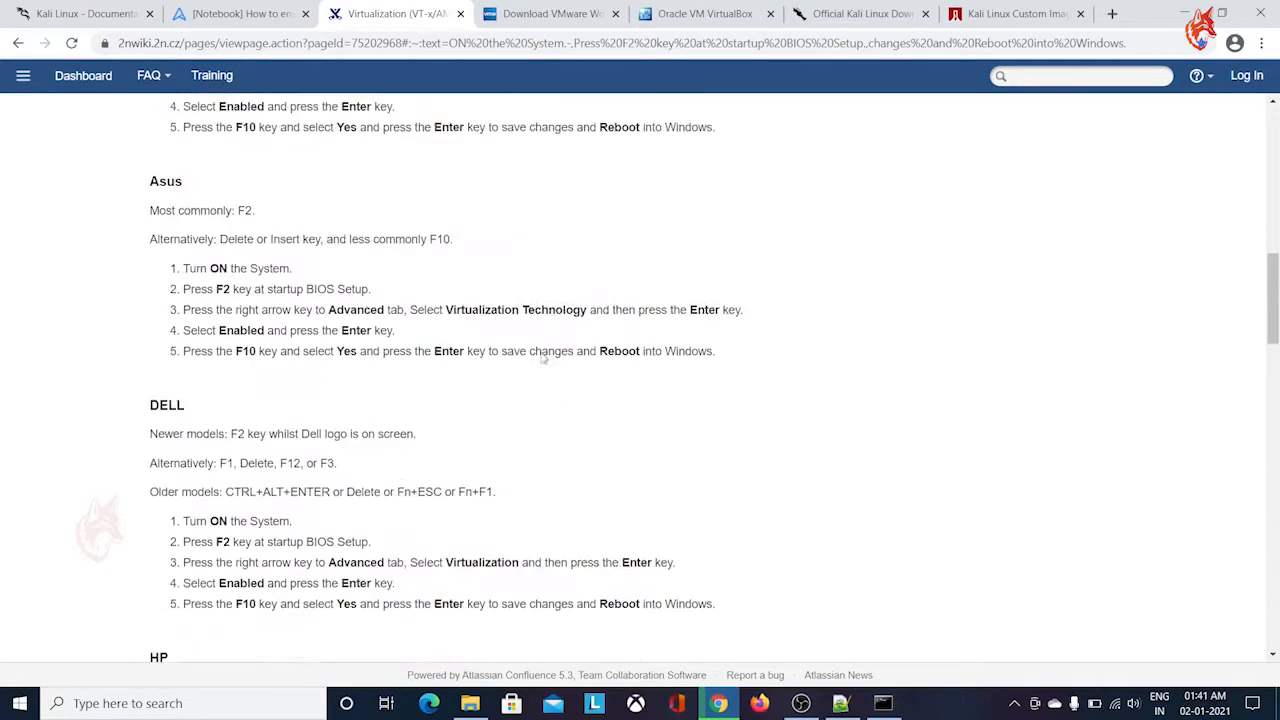
pyautogui.scroll(2, 541, 357)
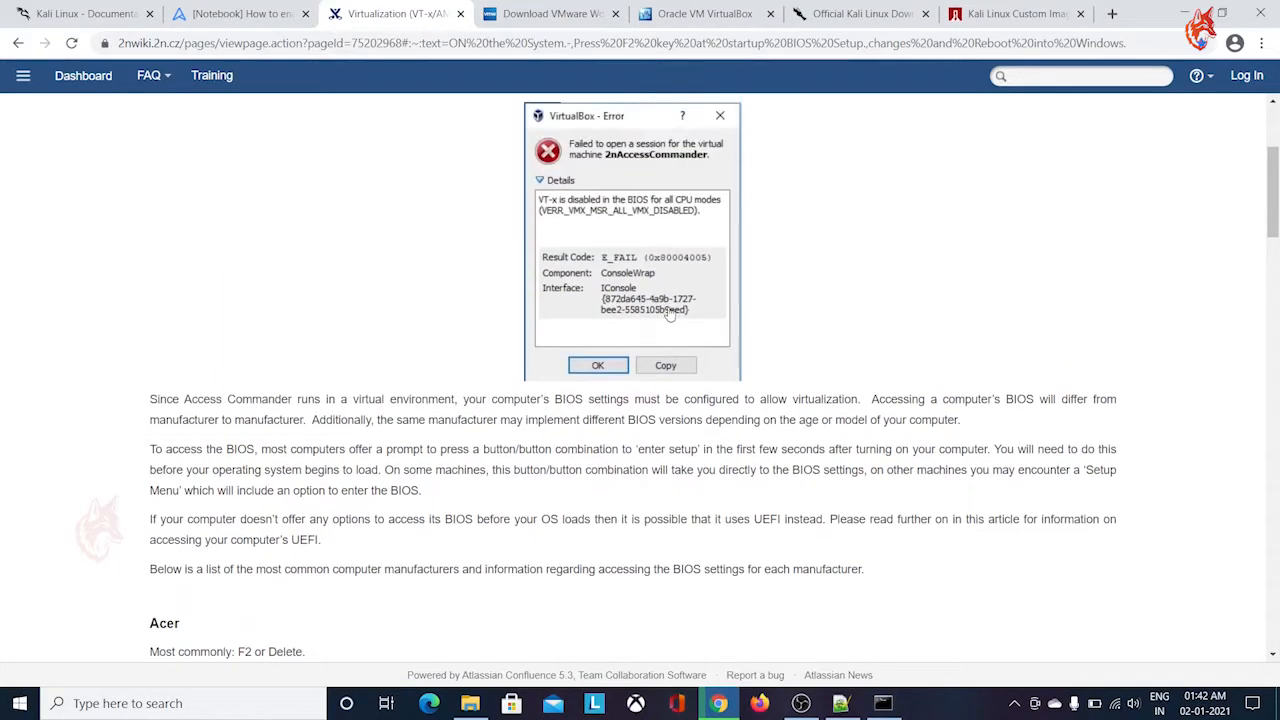
# Search Windows for "tur", open Turn Windows features on or off, review the virtualization-related features and close the dialog without changes
pyautogui.press('super')
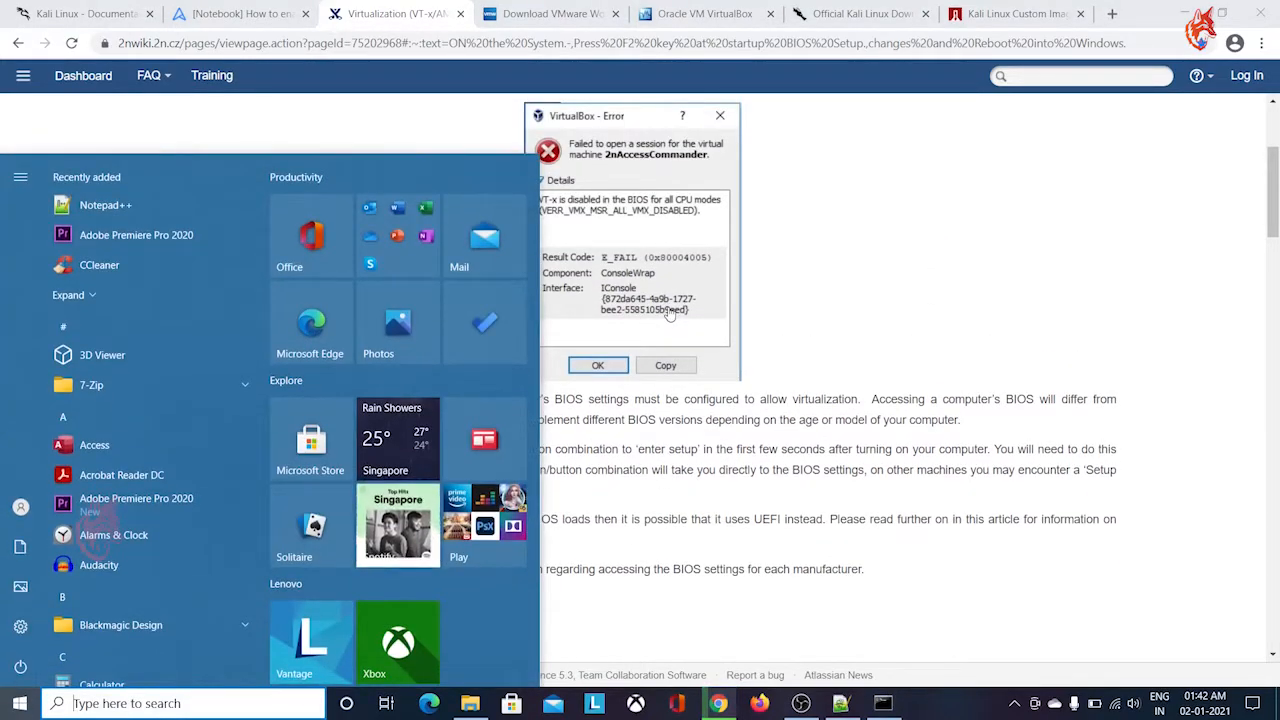
pyautogui.write('tur')
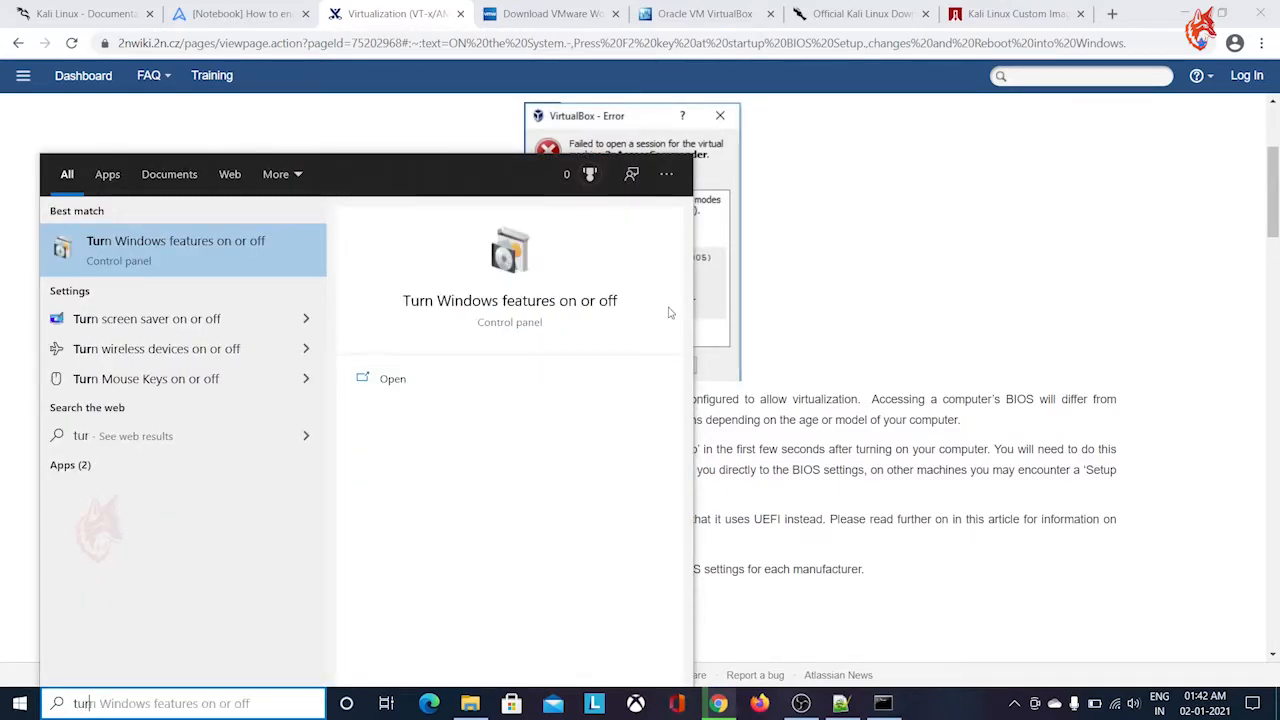
pyautogui.click(233, 252)
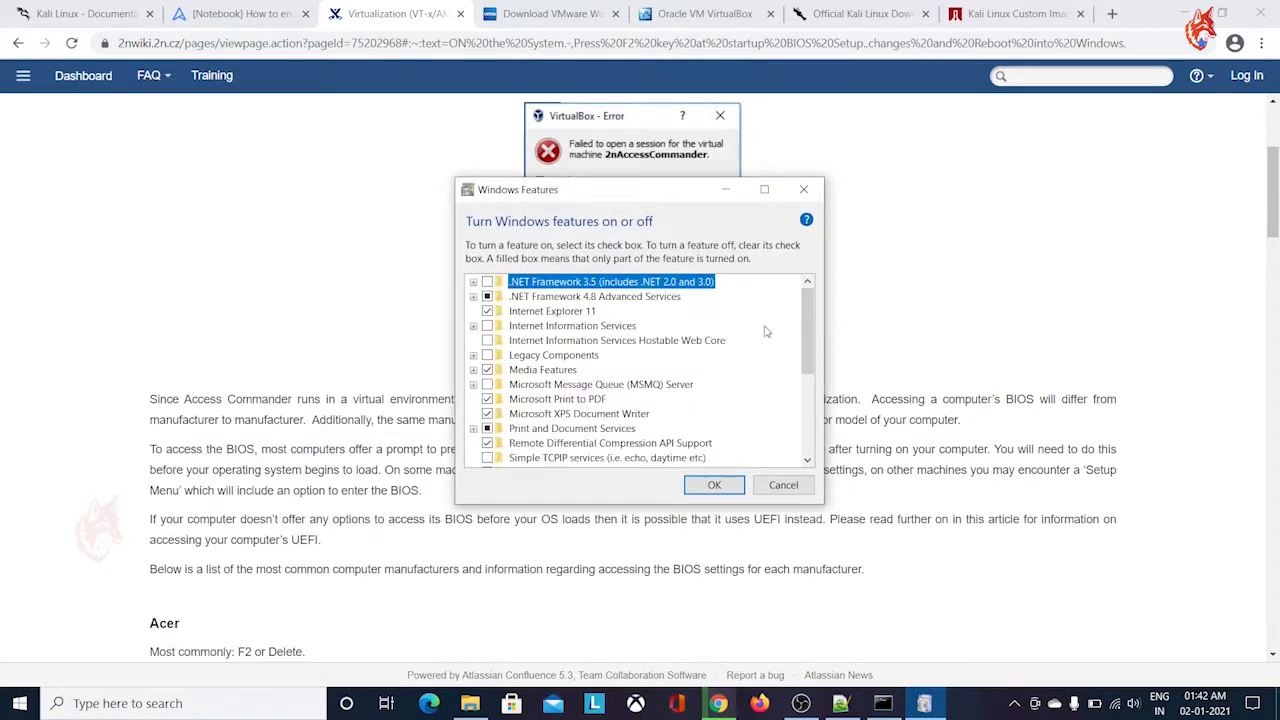
pyautogui.moveTo(809, 321); pyautogui.dragTo(796, 401)
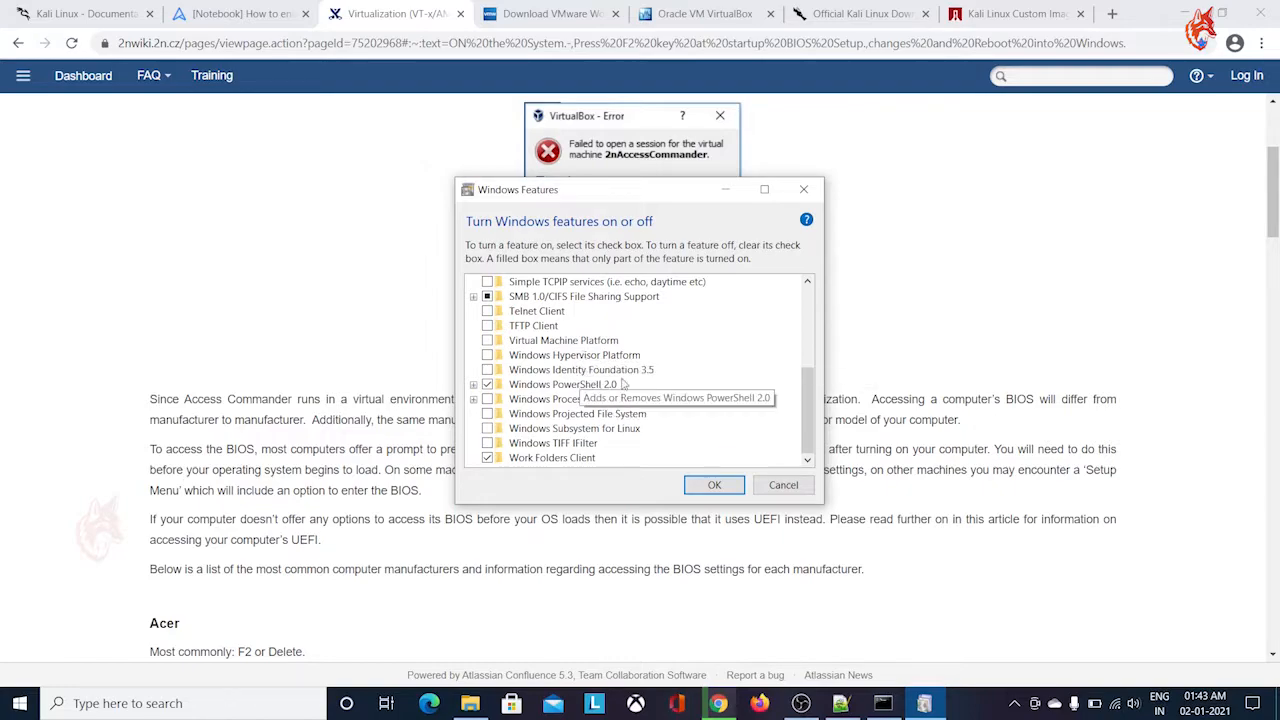
pyautogui.click(776, 488)
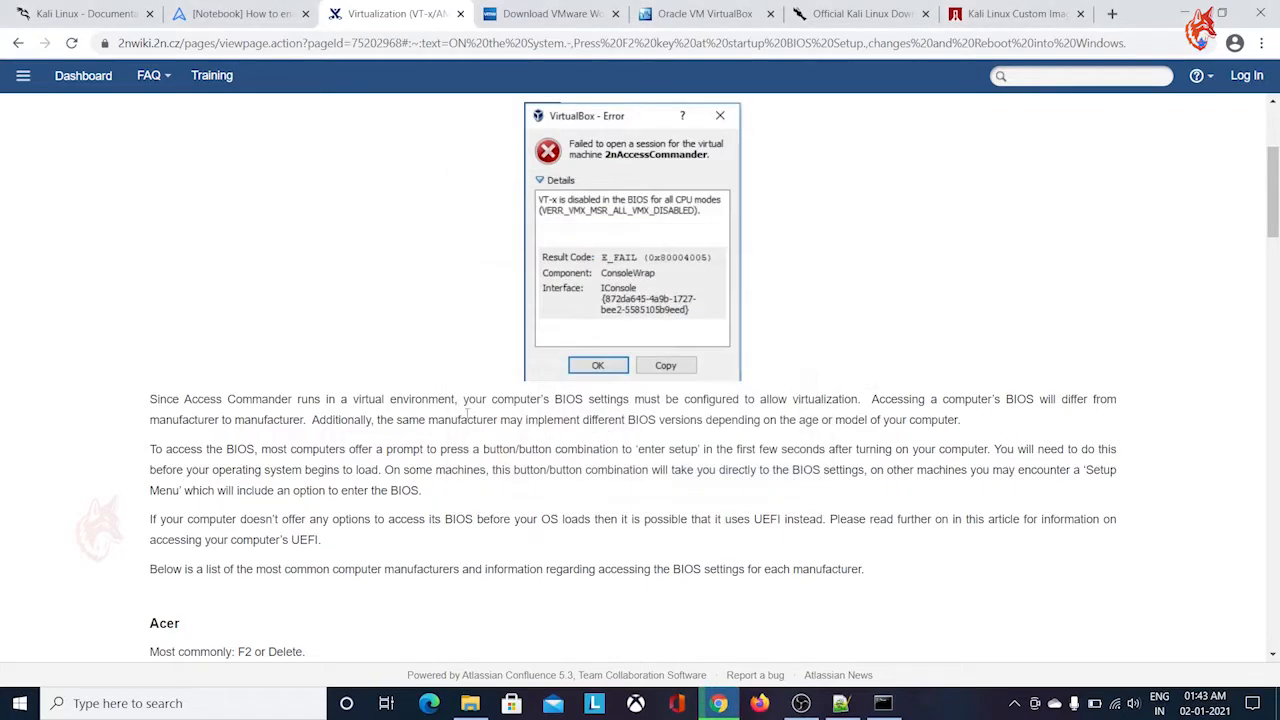
# Compare the VMware Workstation 16 Pro download page with the Oracle VirtualBox 6.1 page
pyautogui.click(550, 20)
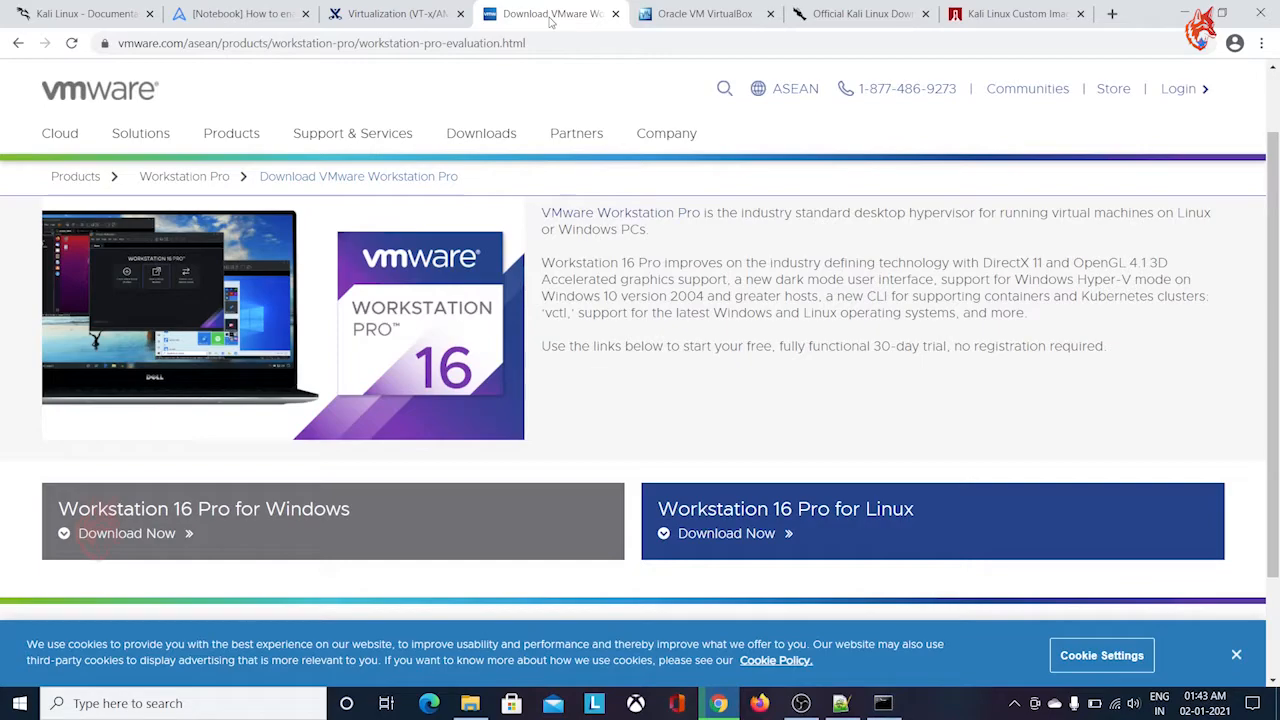
pyautogui.click(684, 12)
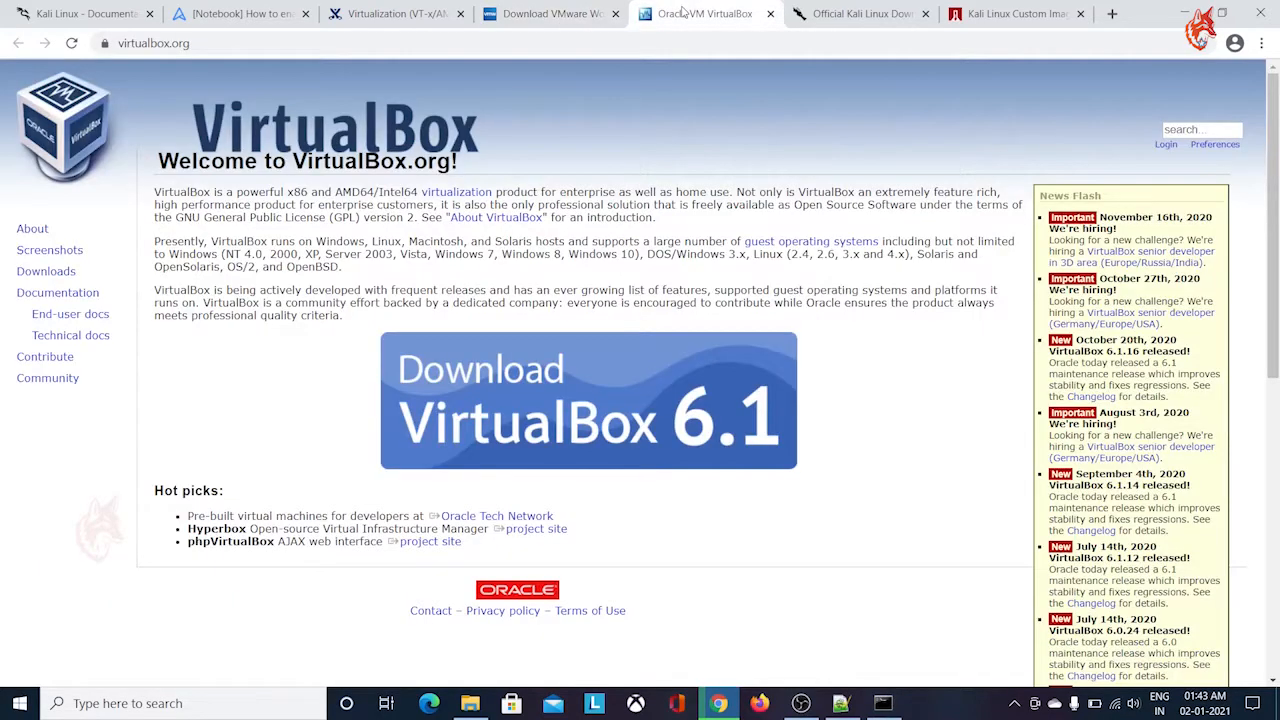
pyautogui.click(553, 13)
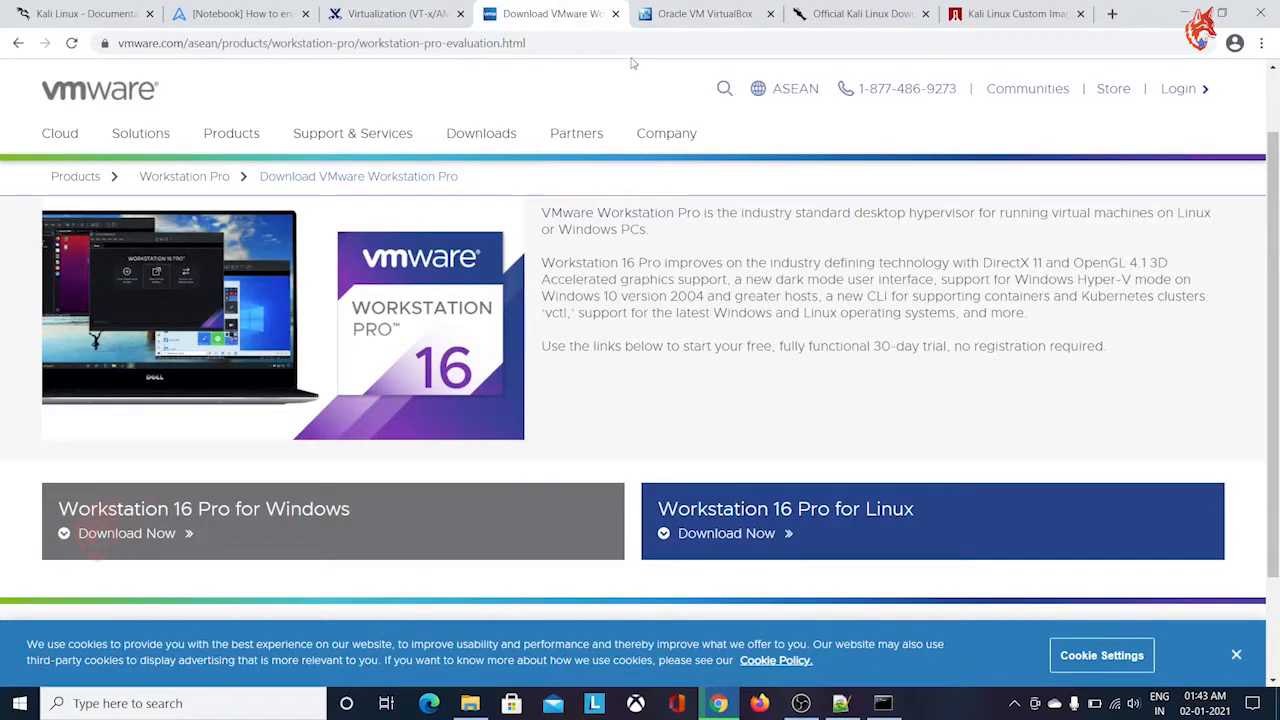
pyautogui.click(684, 12)
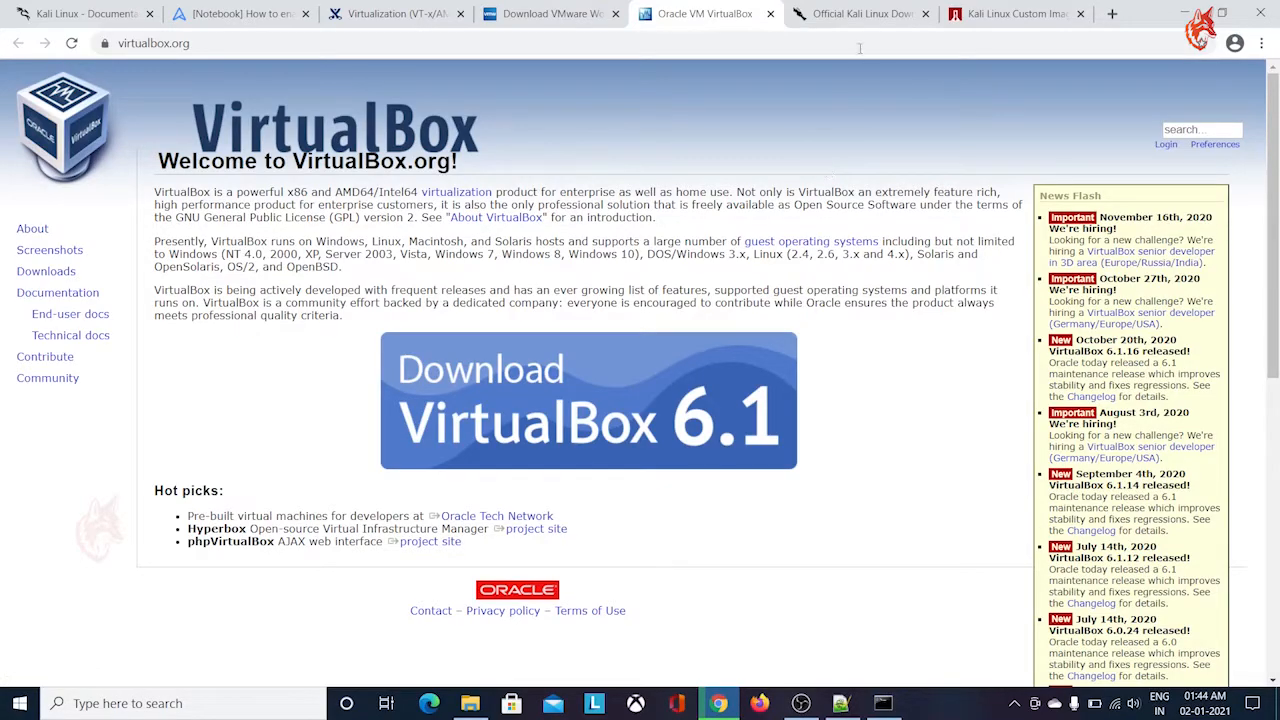
# Examine the 64-bit and 32-bit Installer, Live and NetInstaller images listed on the official Kali Linux Downloads page
pyautogui.click(860, 14)
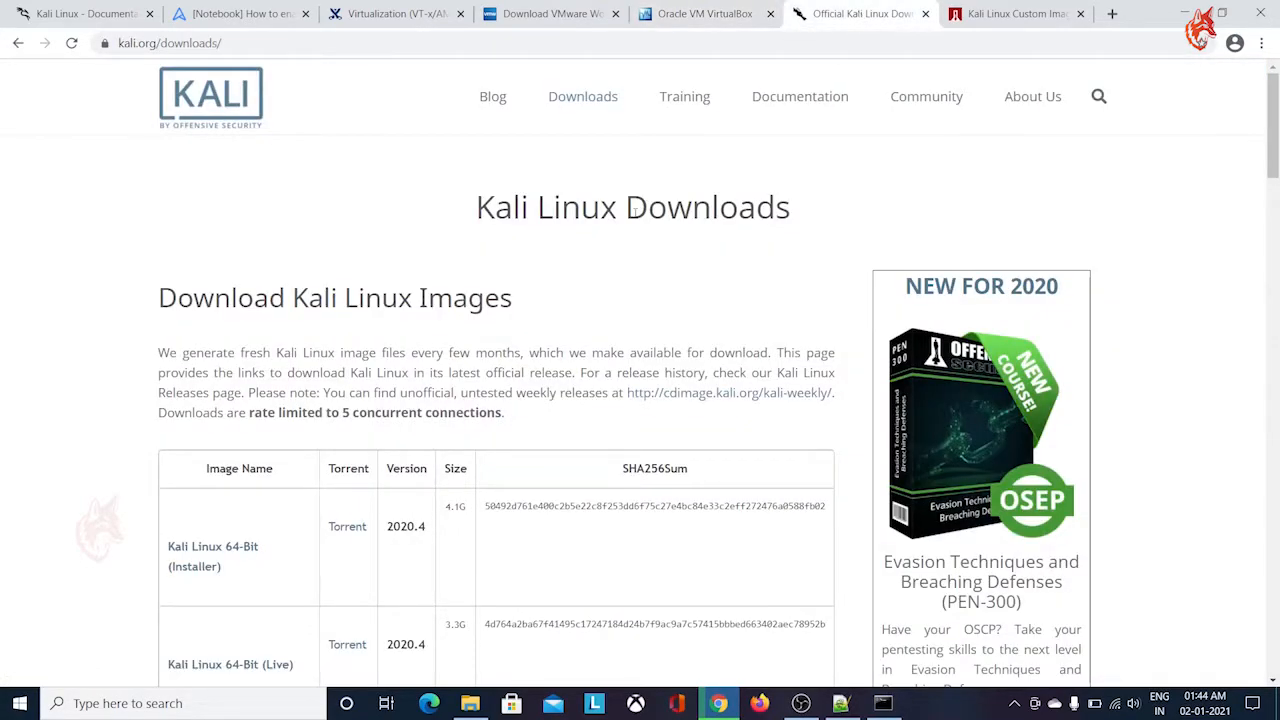
pyautogui.scroll(-2, 634, 213)
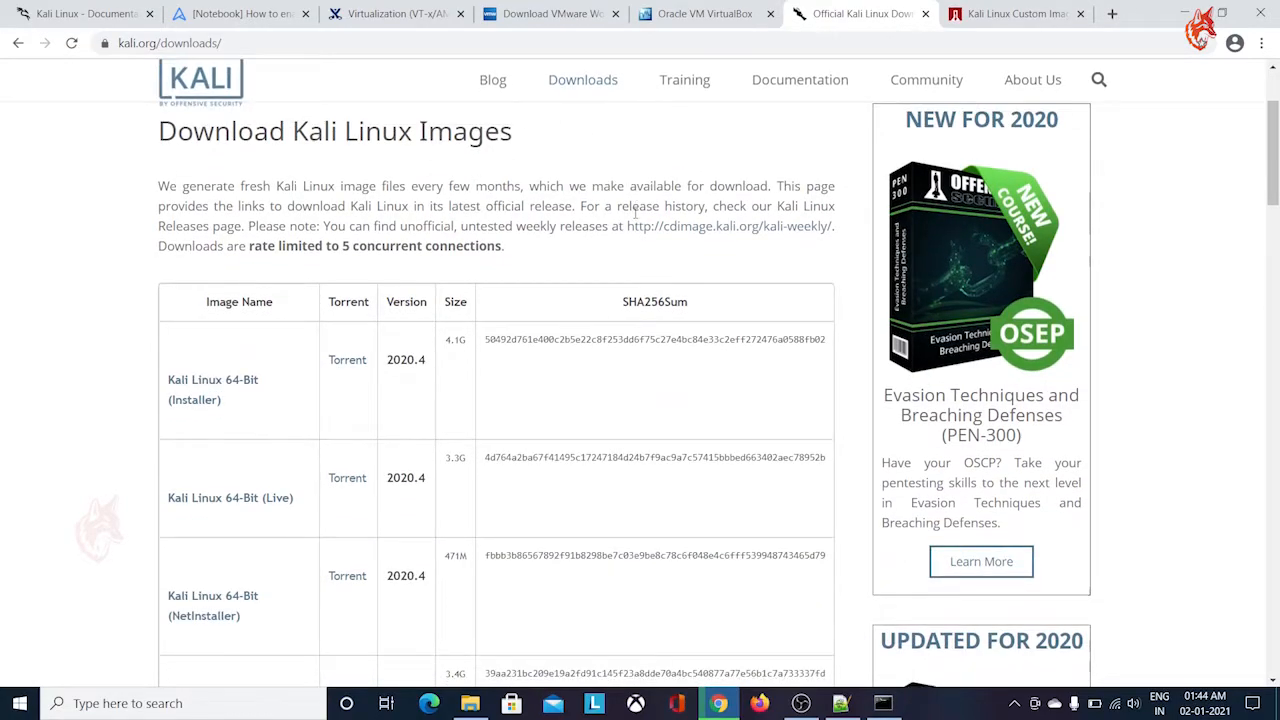
pyautogui.scroll(-1, 634, 213)
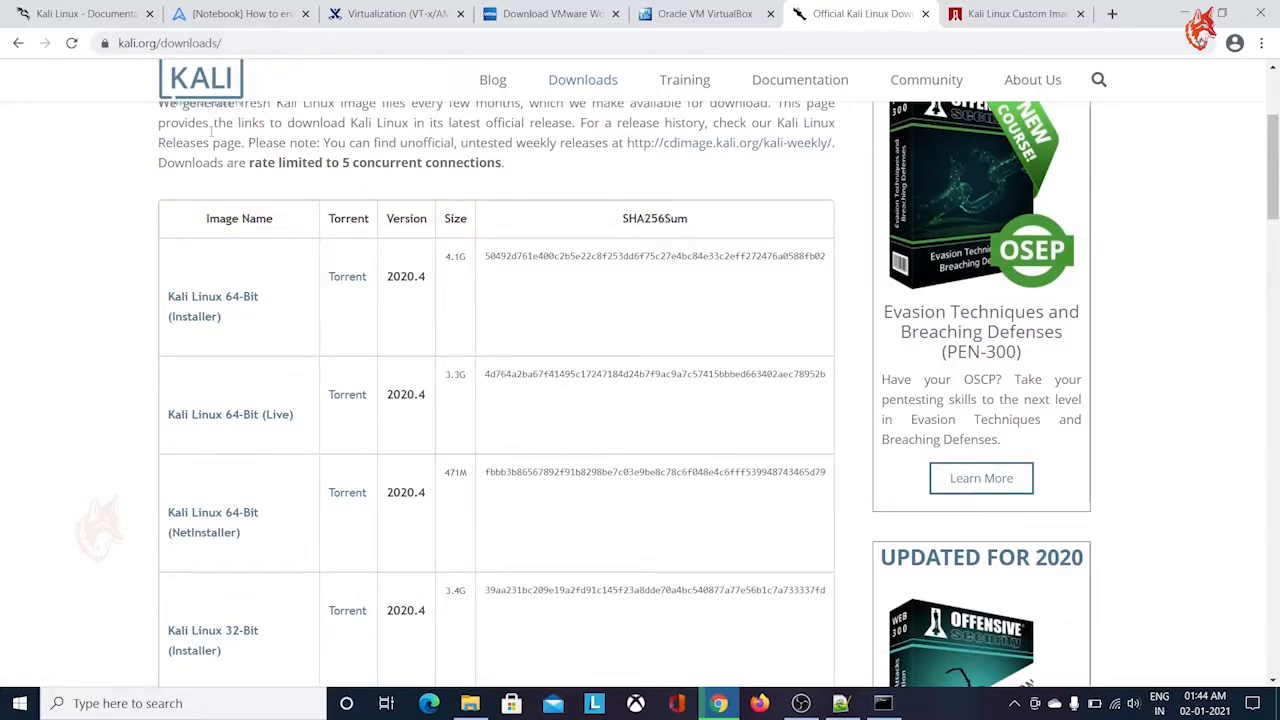
pyautogui.scroll(-1, 100, 215)
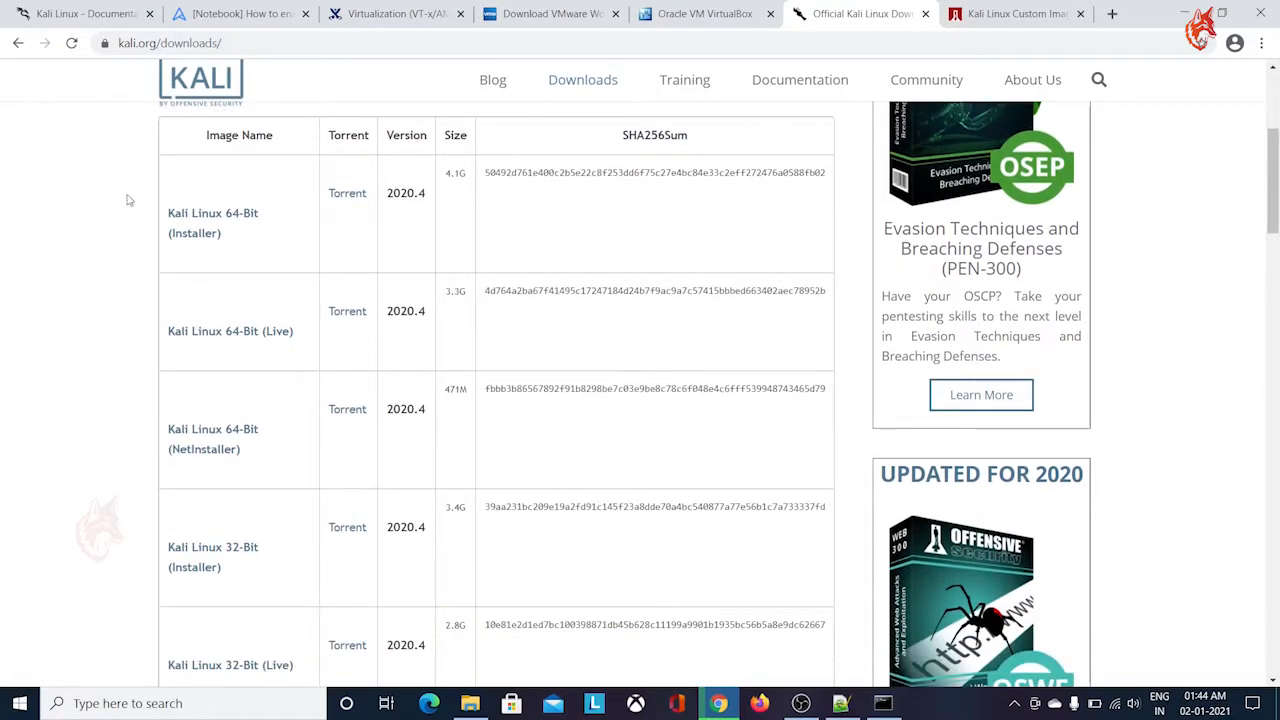
pyautogui.scroll(4, 126, 200)
pyautogui.scroll(-2, 114, 194)
pyautogui.scroll(-2, 114, 193)
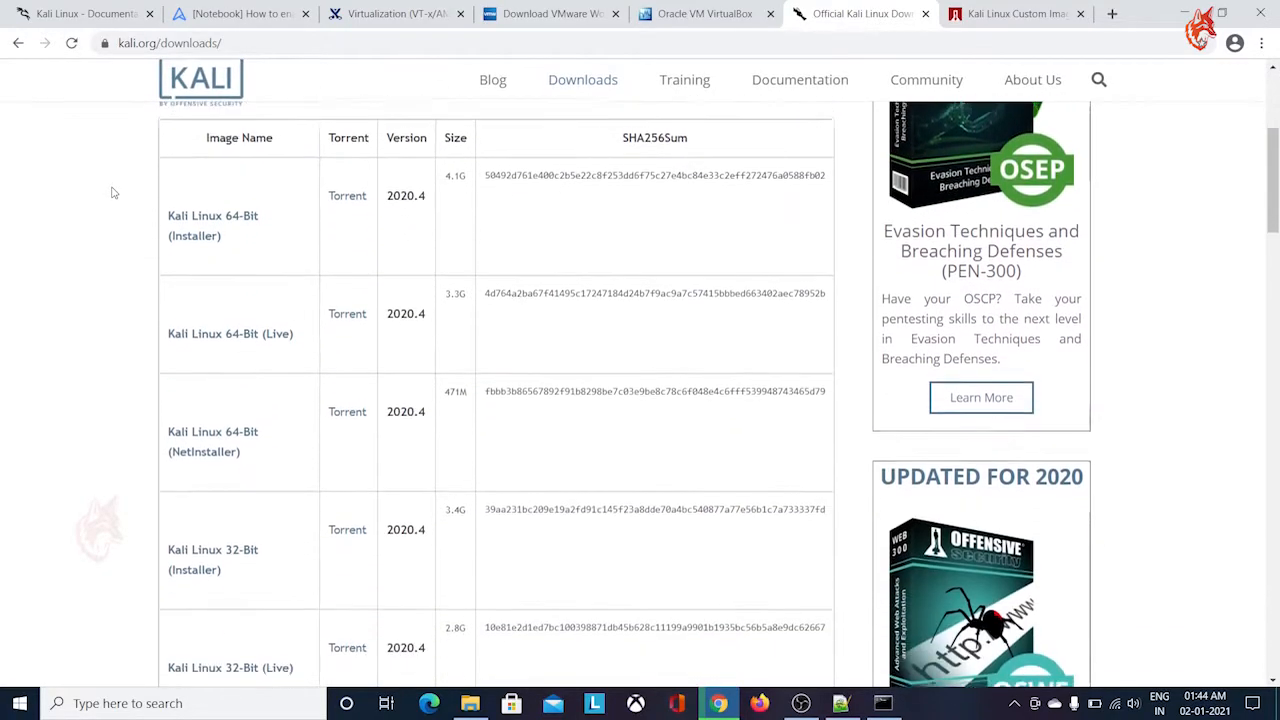
pyautogui.scroll(-1, 466, 241)
pyautogui.scroll(-2, 466, 241)
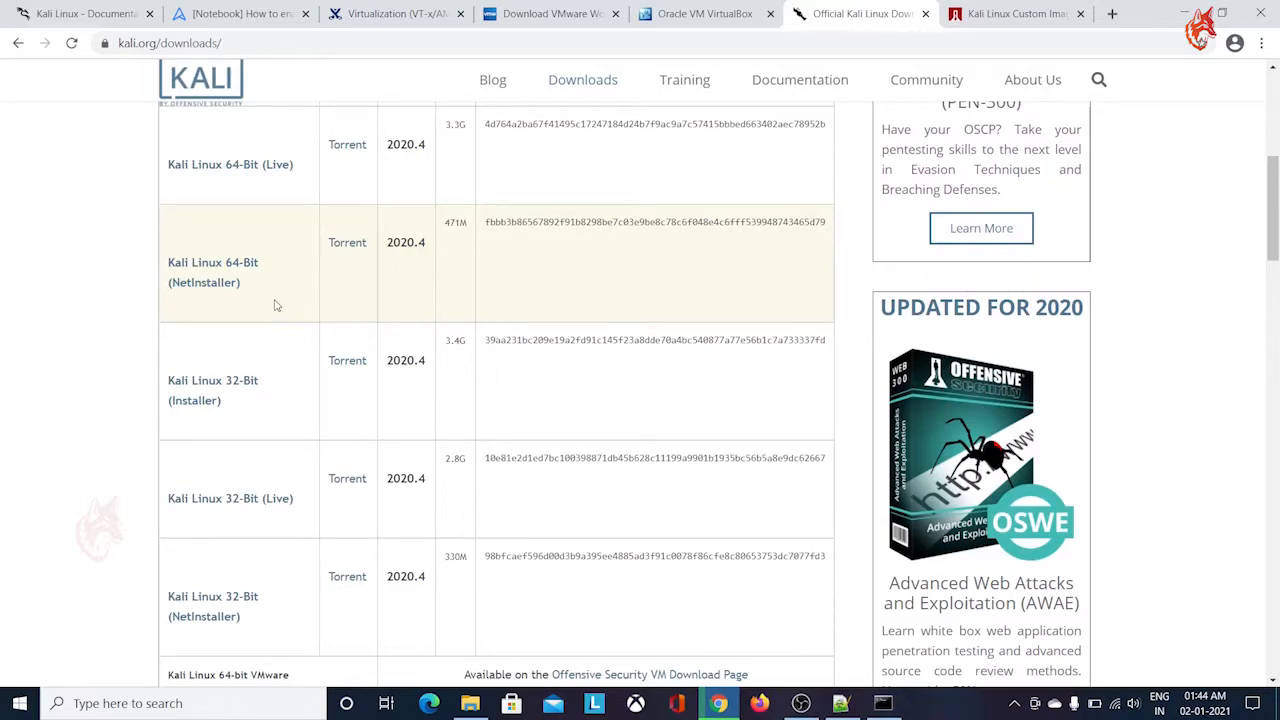
pyautogui.scroll(1, 276, 305)
pyautogui.scroll(1, 276, 305)
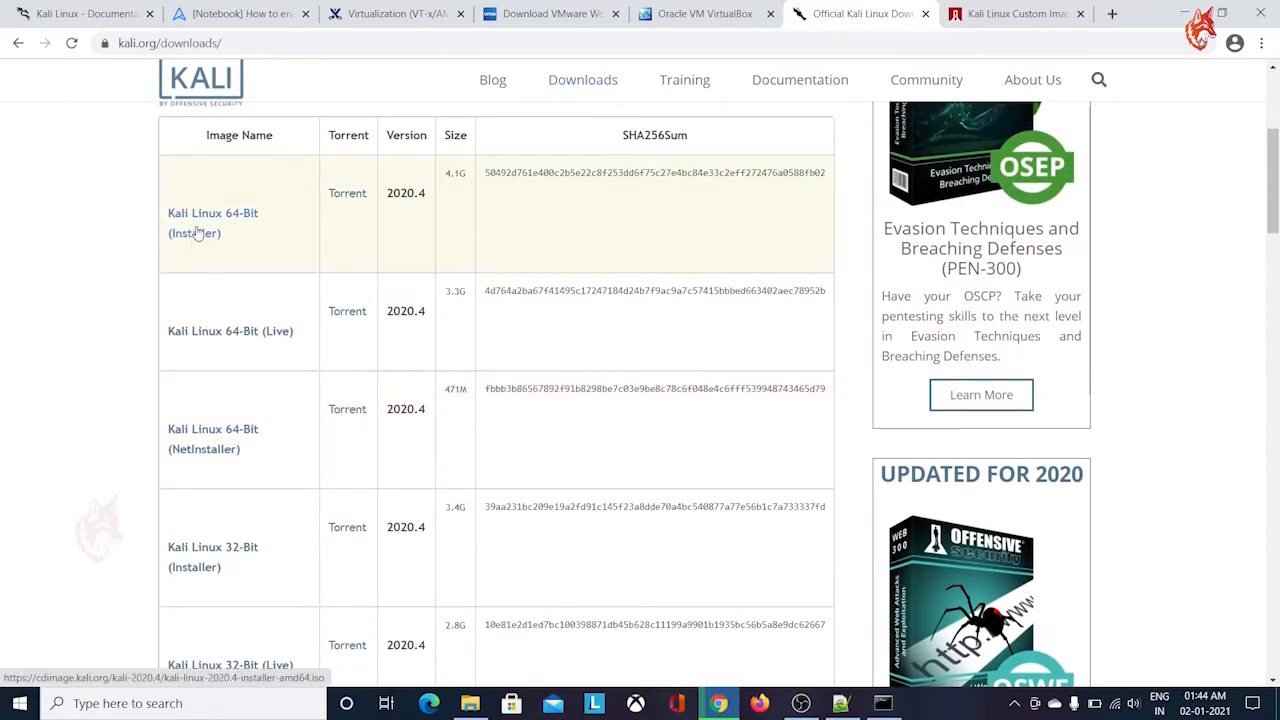
pyautogui.scroll(-1, 315, 262)
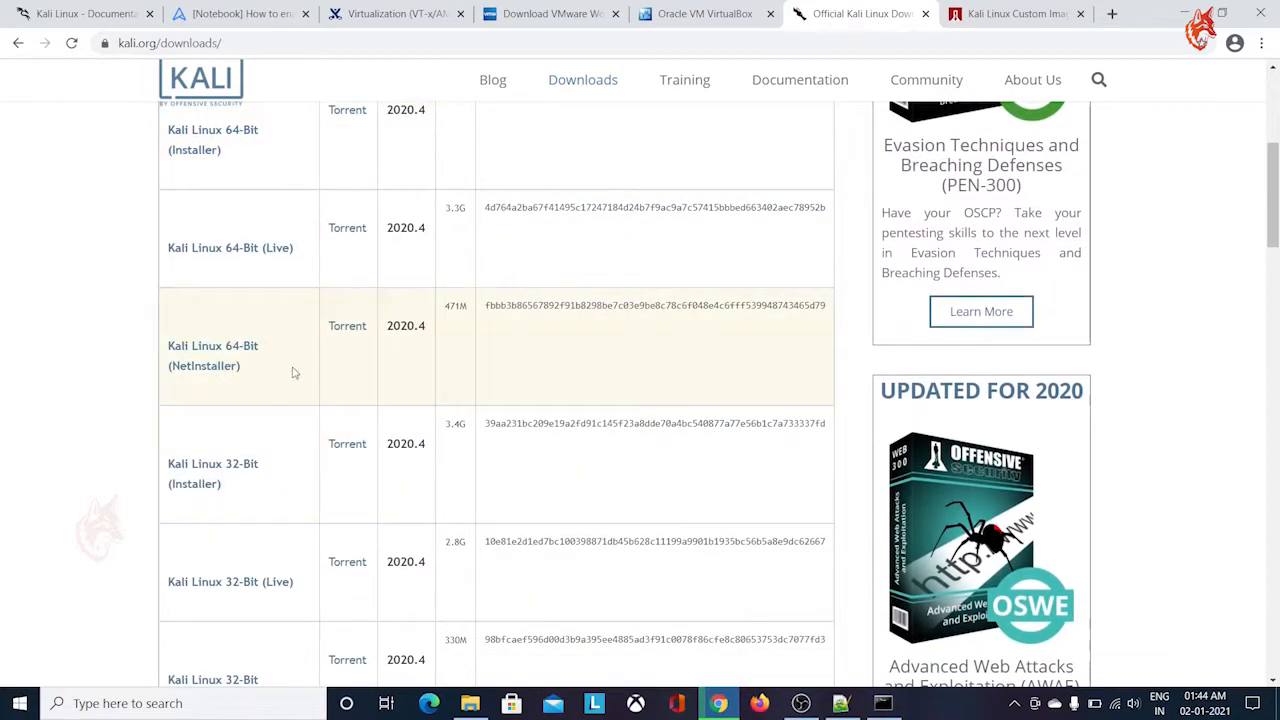
# Examine the VMware and VirtualBox entries in the Kali image table and compare them with the 64-bit Installer image
pyautogui.scroll(-2, 246, 368)
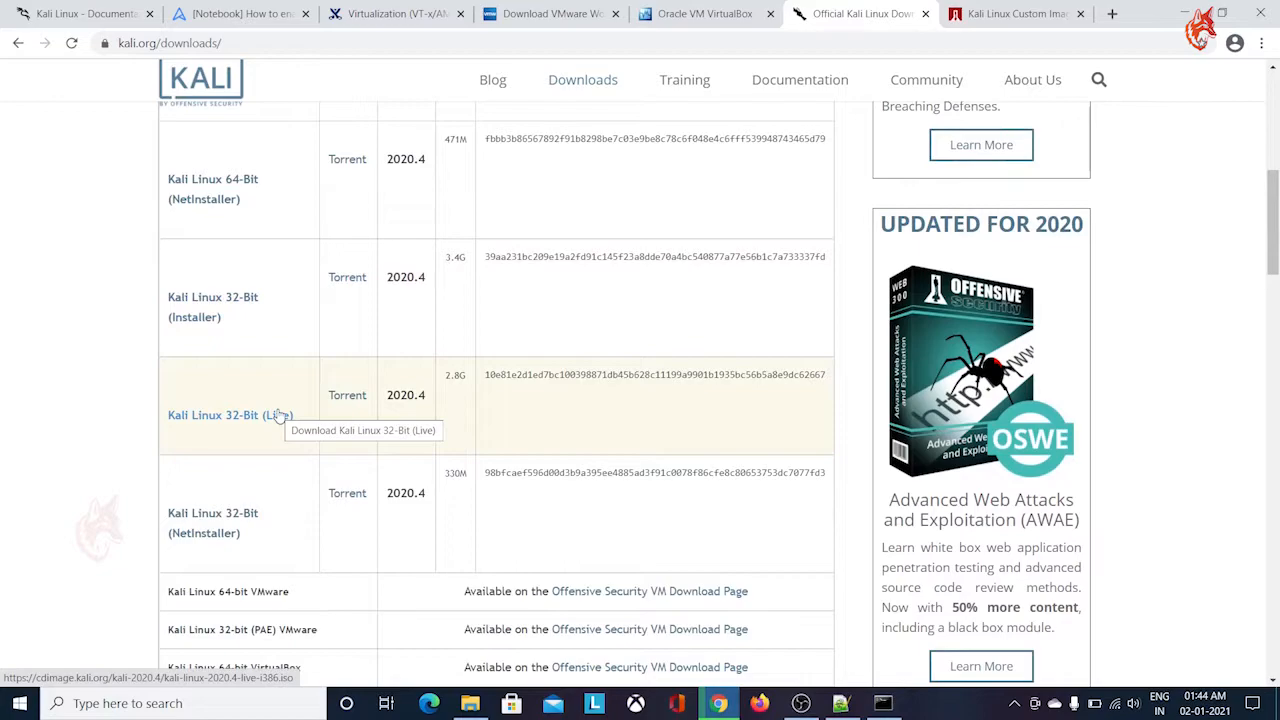
pyautogui.scroll(-2, 278, 416)
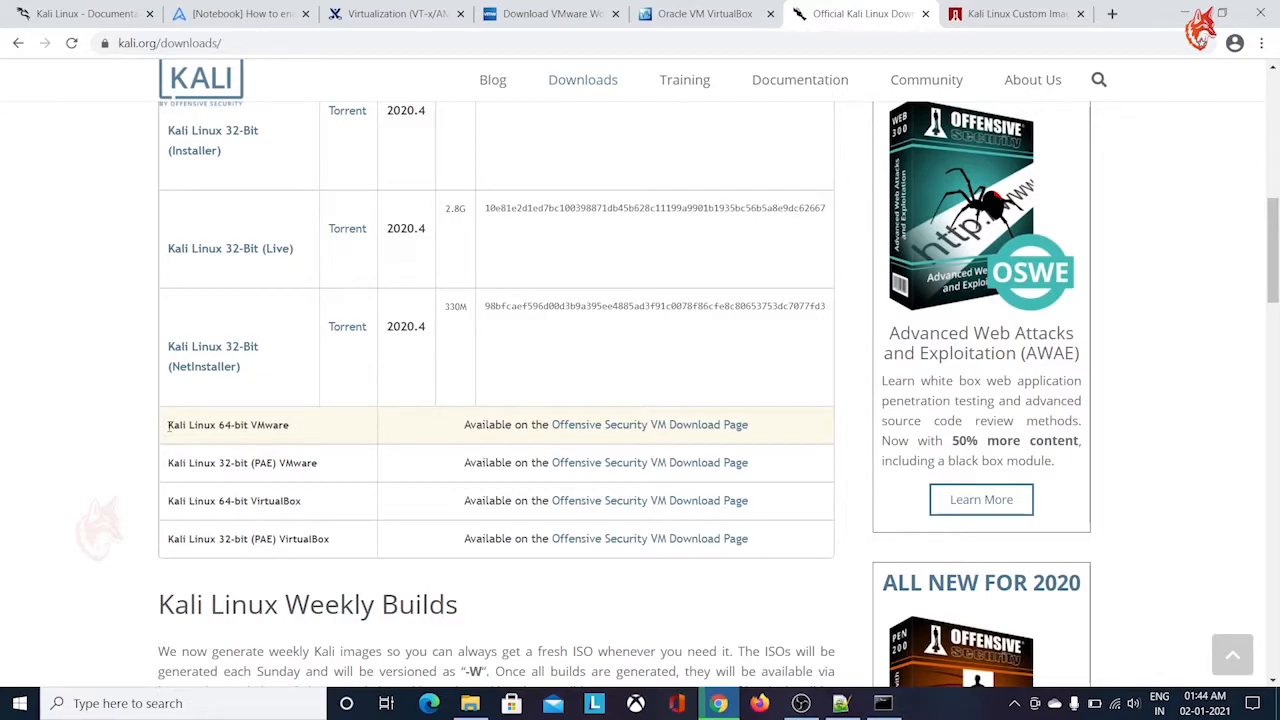
pyautogui.scroll(3, 160, 430)
pyautogui.scroll(3, 125, 400)
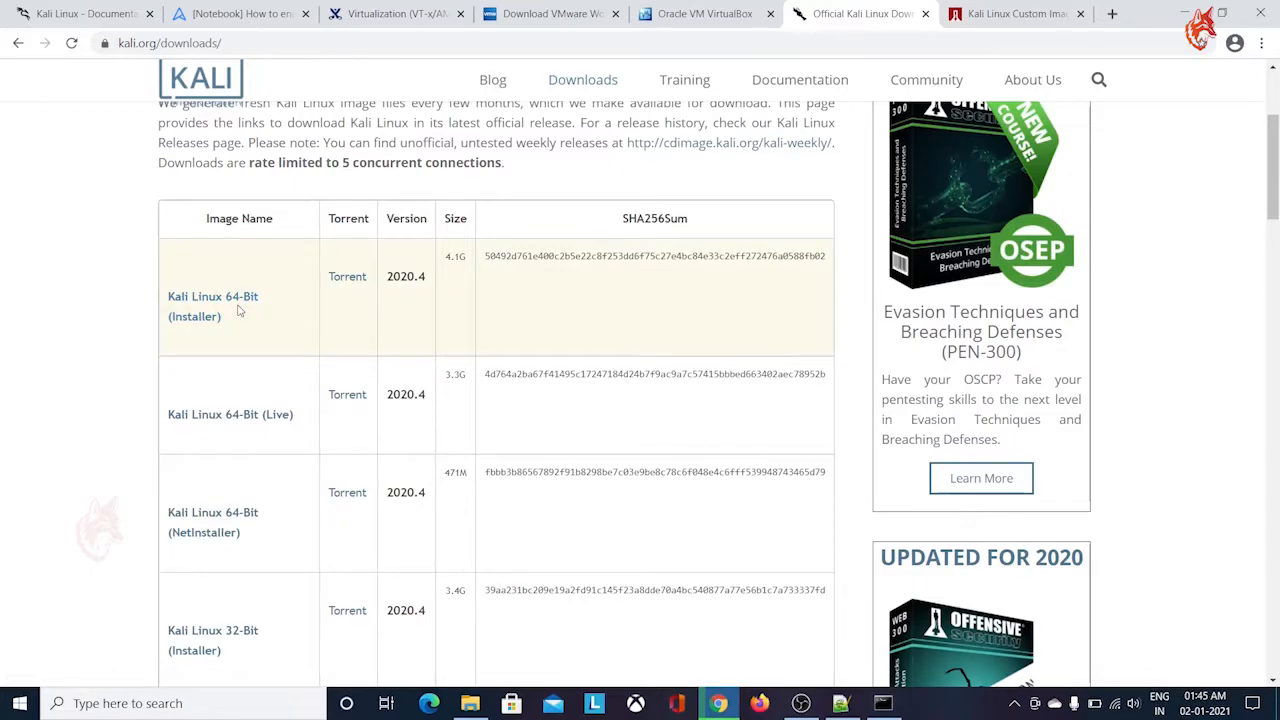
pyautogui.scroll(-1, 240, 310)
pyautogui.scroll(1, 239, 311)
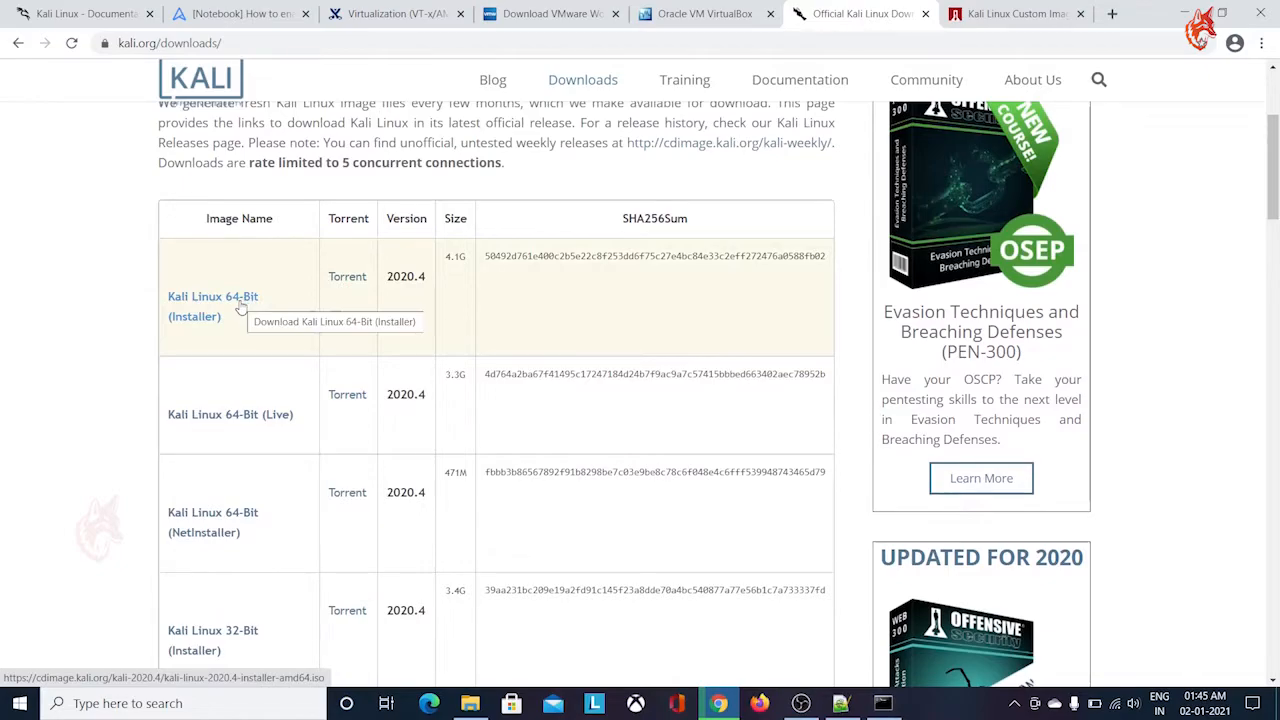
# Open a Command Prompt, check the PC's system type with "systeminfo | findstr Type:", and minimize the console
pyautogui.press('super+r')
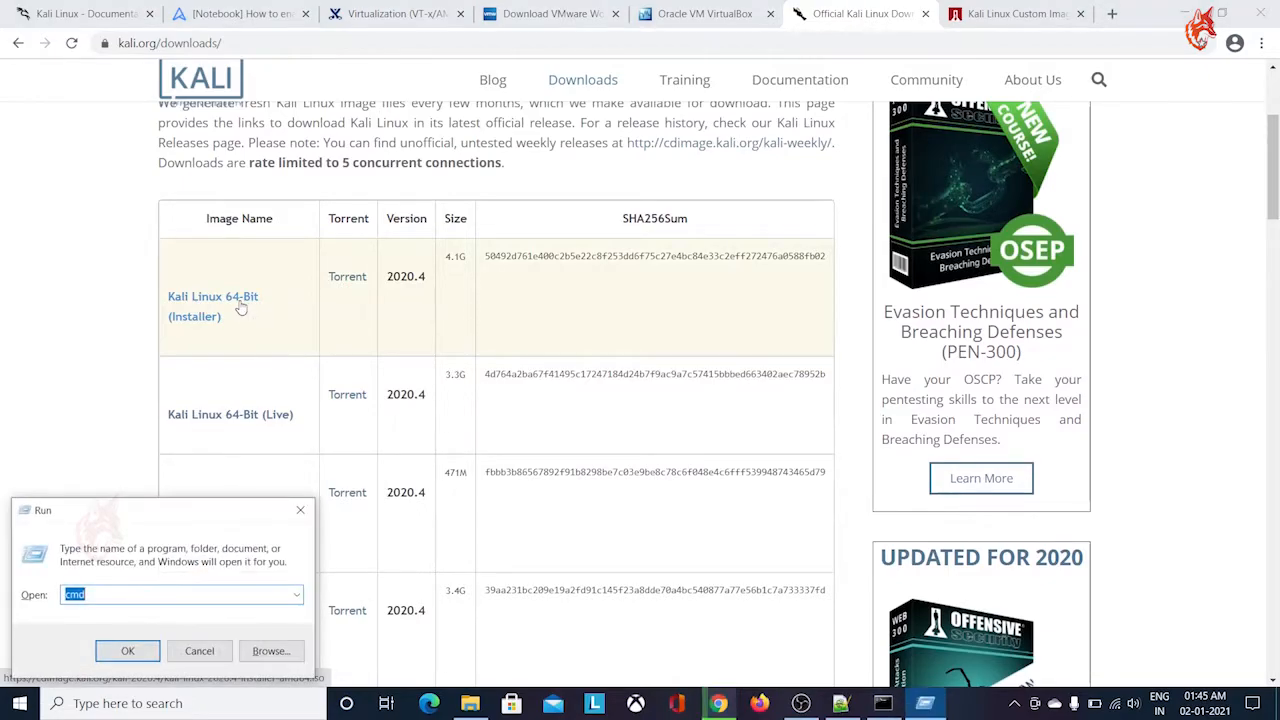
pyautogui.press('Return')
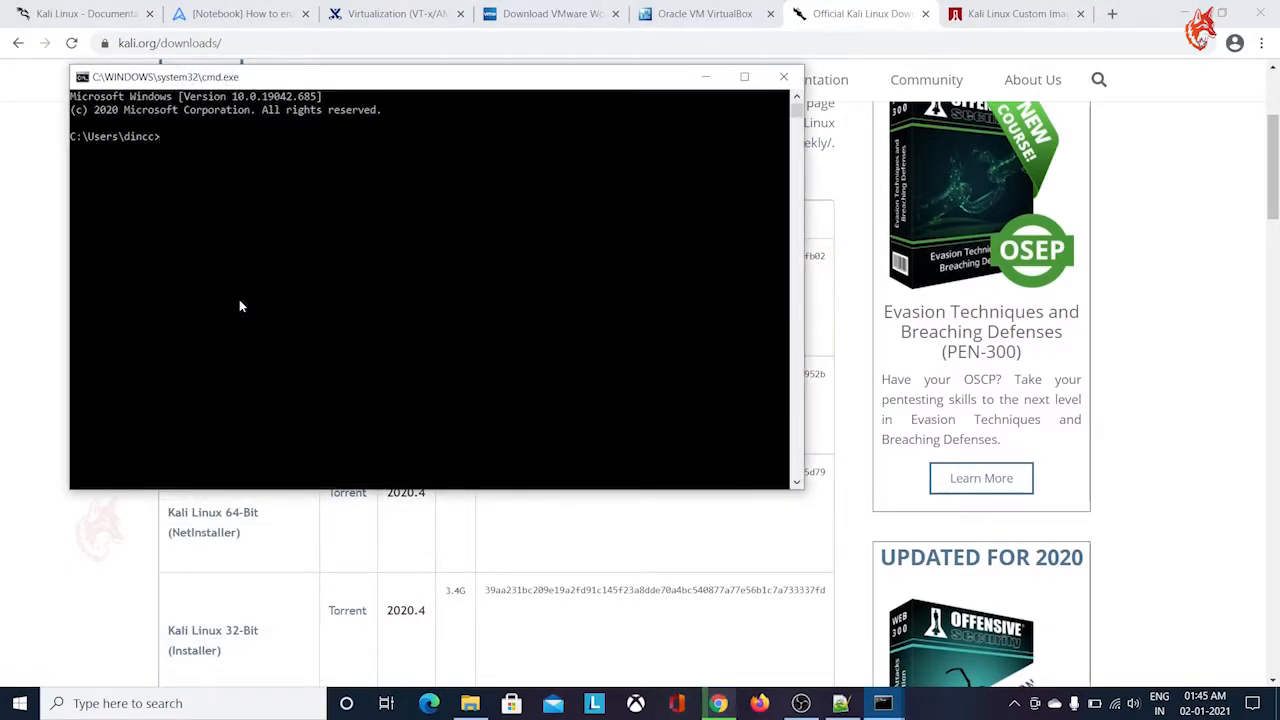
pyautogui.write('systeminfo | findstr Type:')
pyautogui.press('Return')
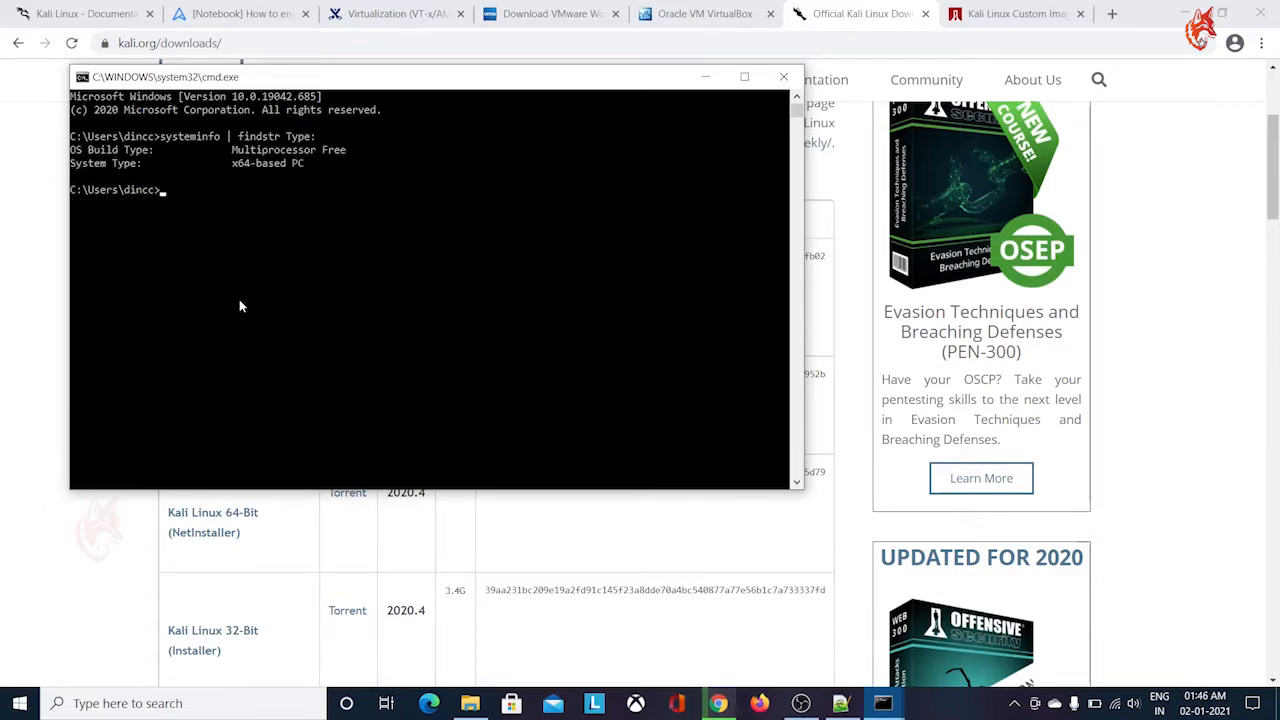
pyautogui.moveTo(322, 163); pyautogui.dragTo(71, 163)
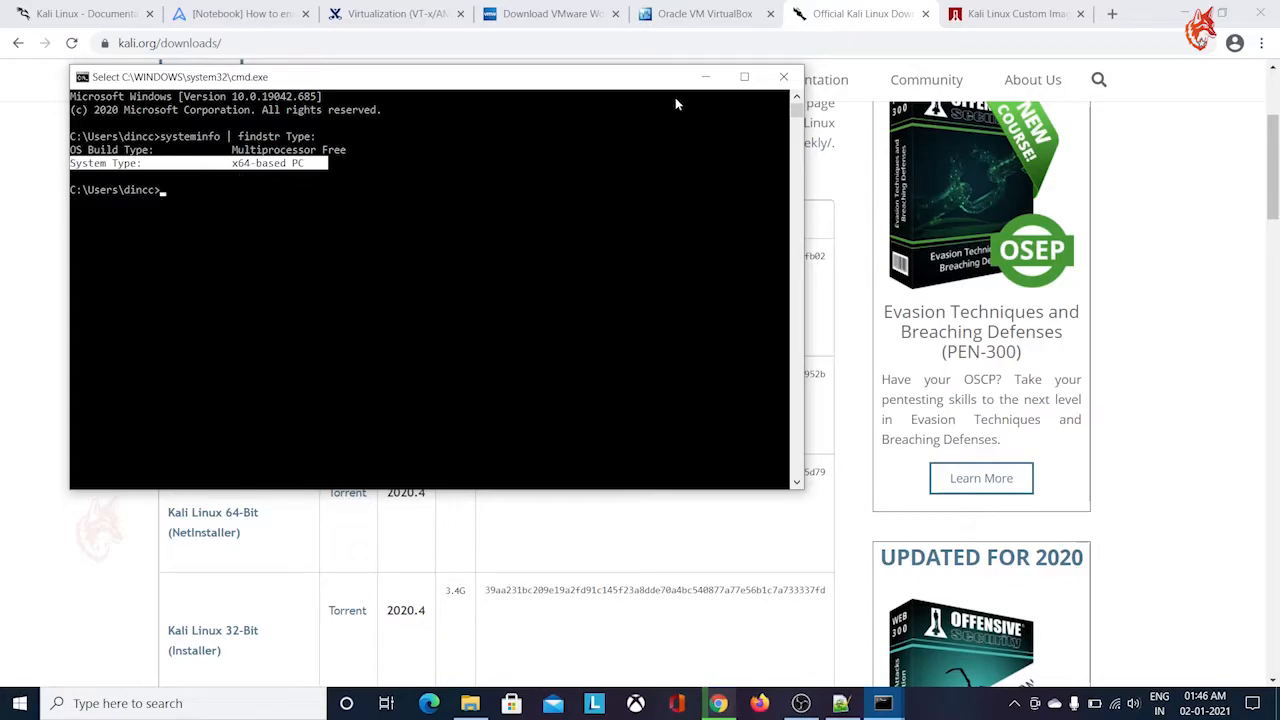
pyautogui.click(705, 77)
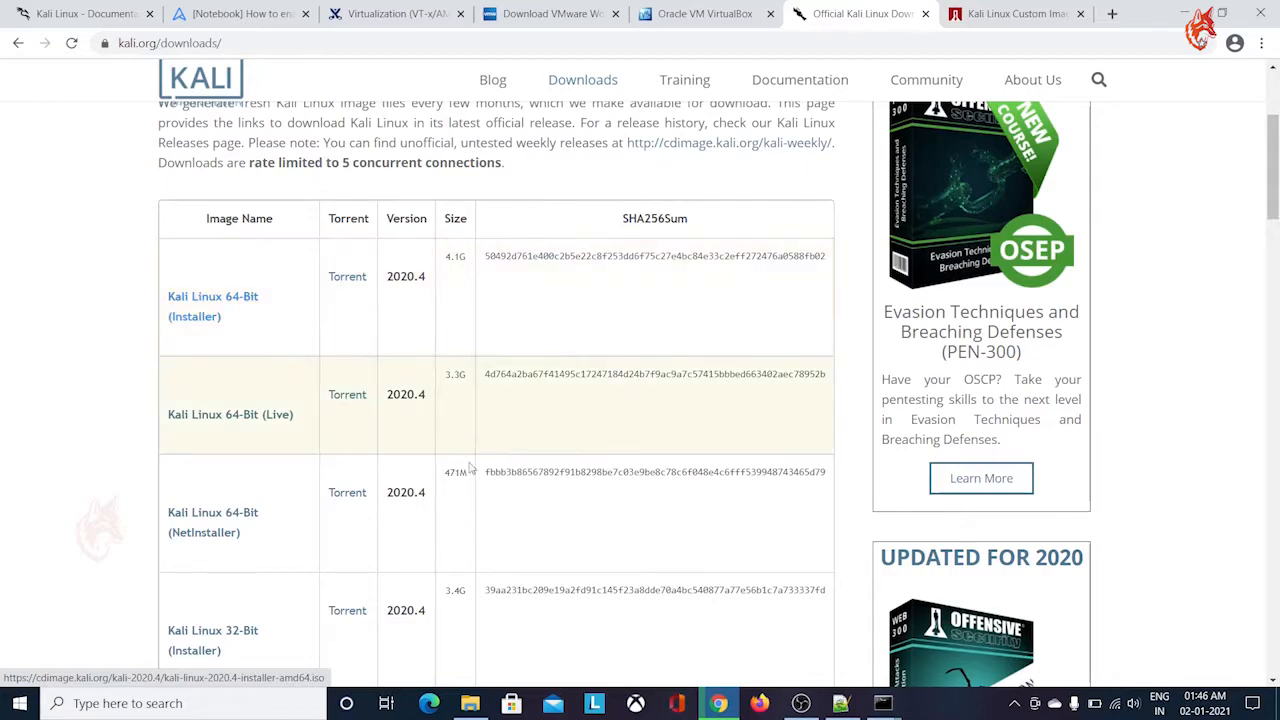
# Switch to File Explorer and inspect the VMware Workstation installer, the Kali 2020.4 VMware archive and the Kali 2020.4 installer ISO in the pentest folder
pyautogui.click(472, 705)
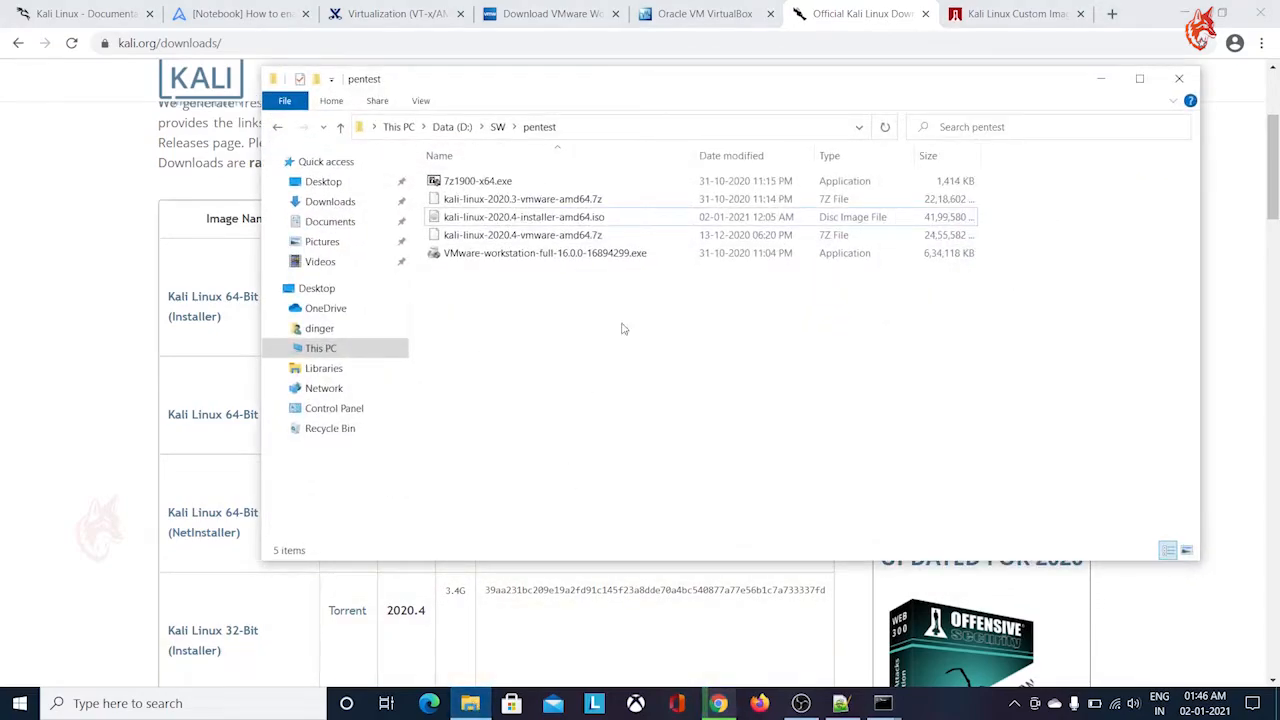
pyautogui.click(570, 262)
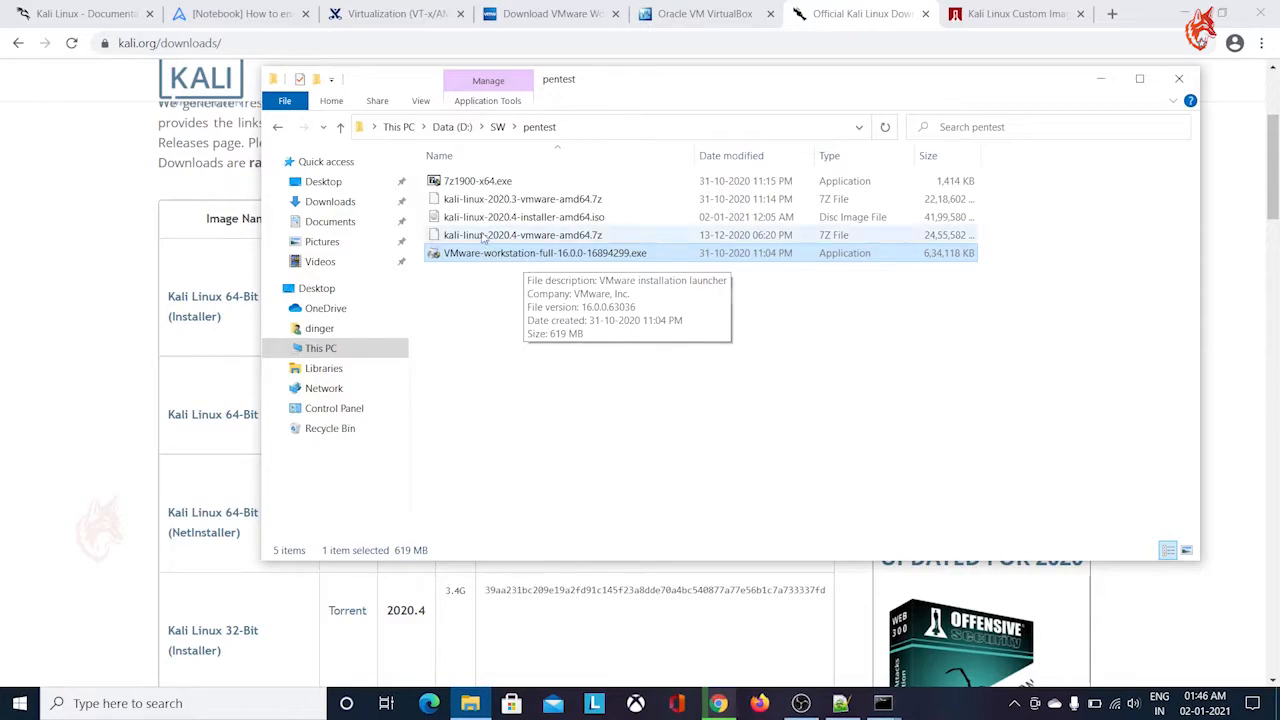
pyautogui.click(525, 220)
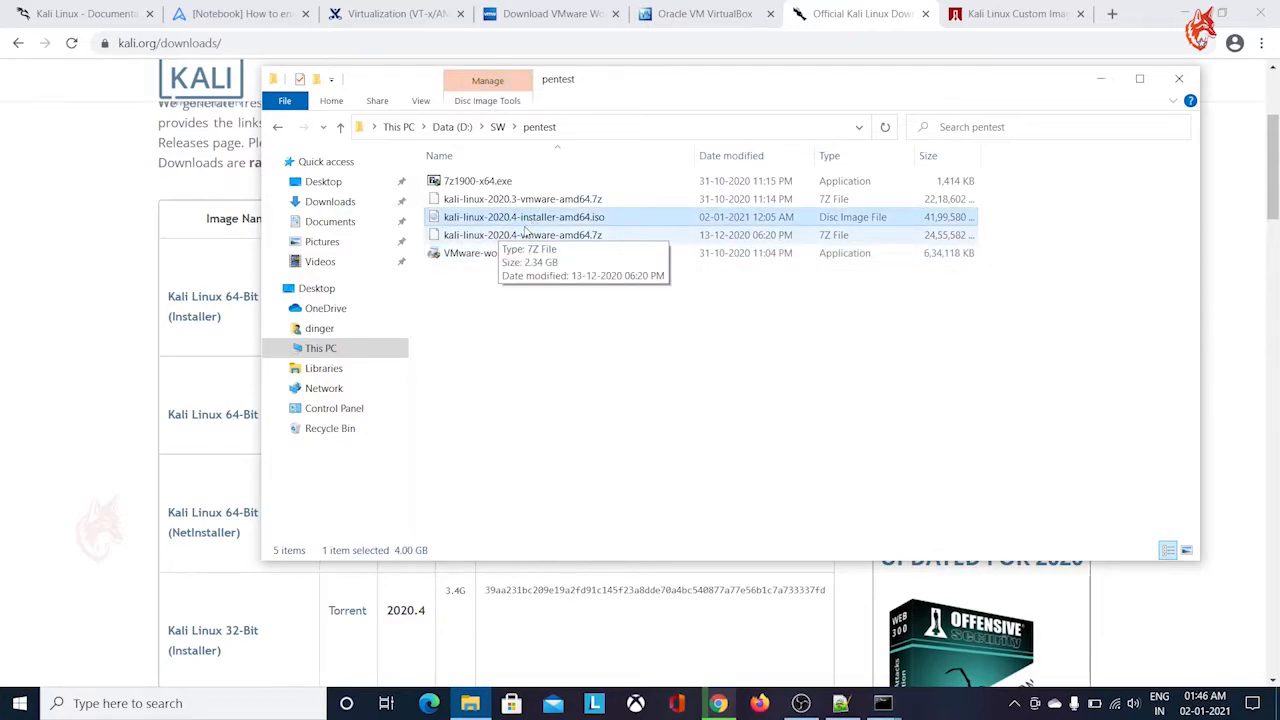
pyautogui.click(527, 236)
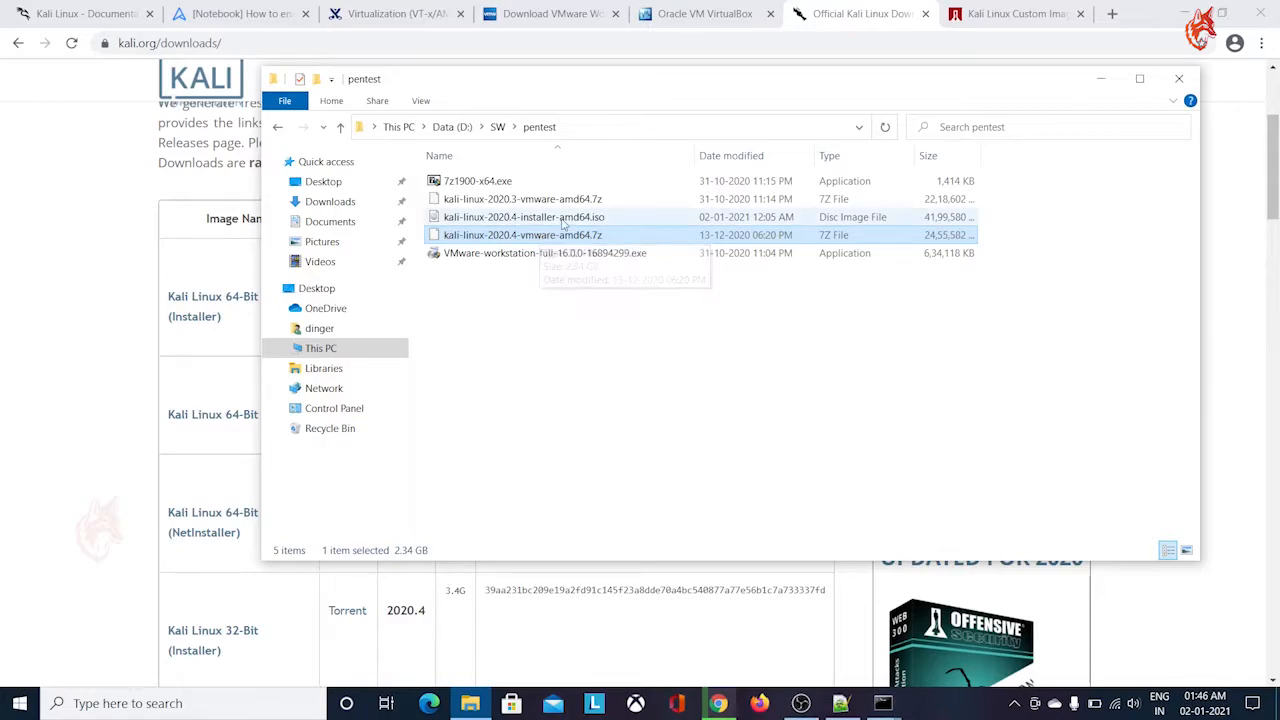
pyautogui.click(560, 218)
# Uncover the published SHA256 sum of the 64-bit Installer and open Windows PowerShell as administrator in the pentest folder
pyautogui.moveTo(635, 89); pyautogui.dragTo(625, 294)
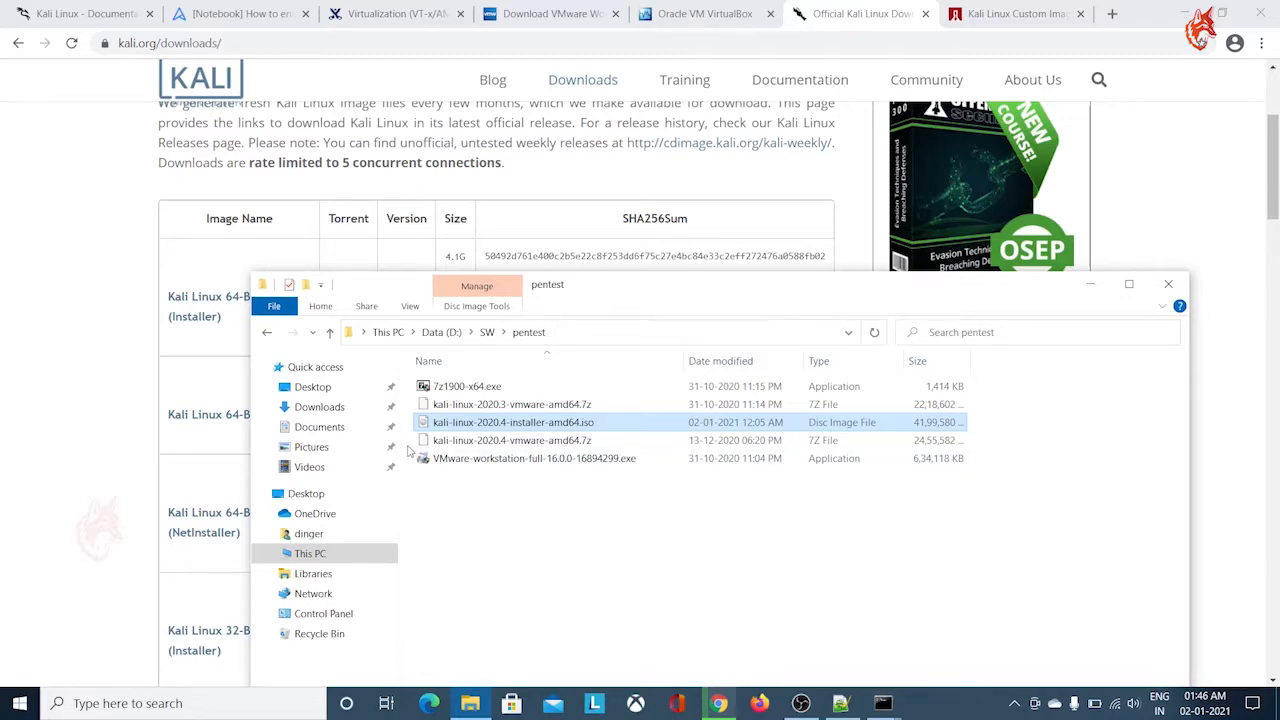
pyautogui.click(273, 306)
pyautogui.moveTo(346, 378)
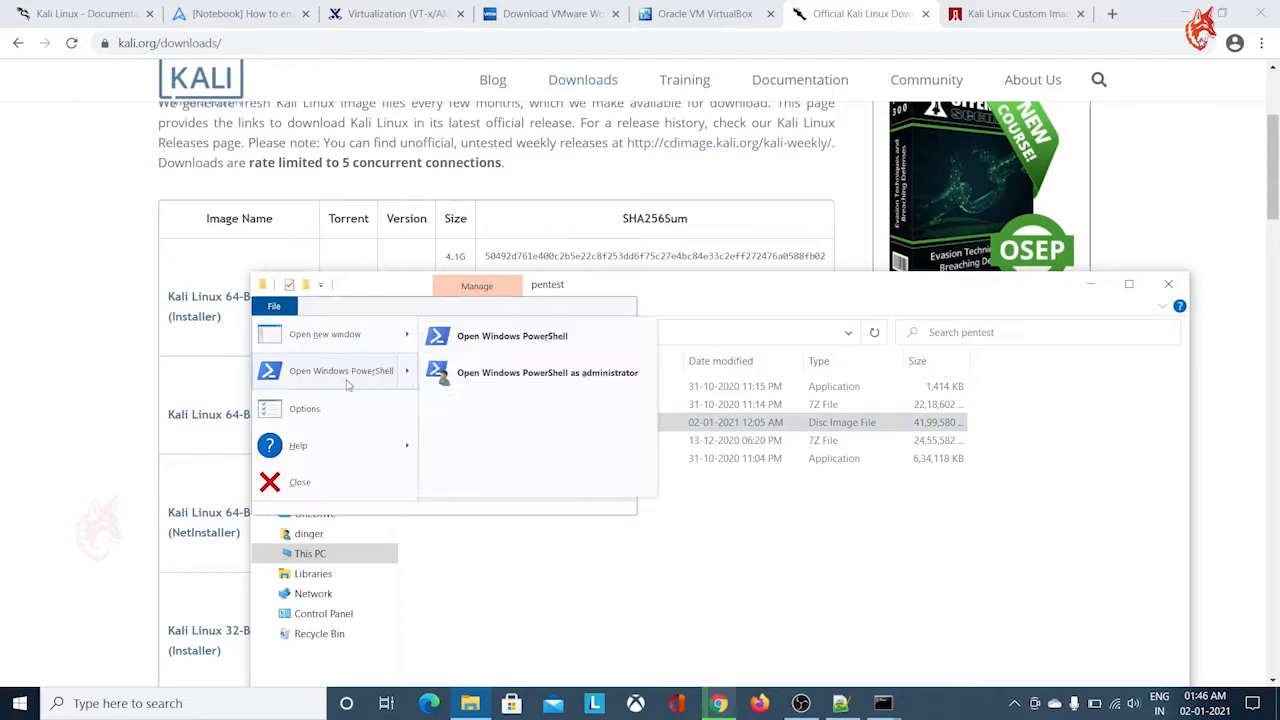
pyautogui.click(525, 376)
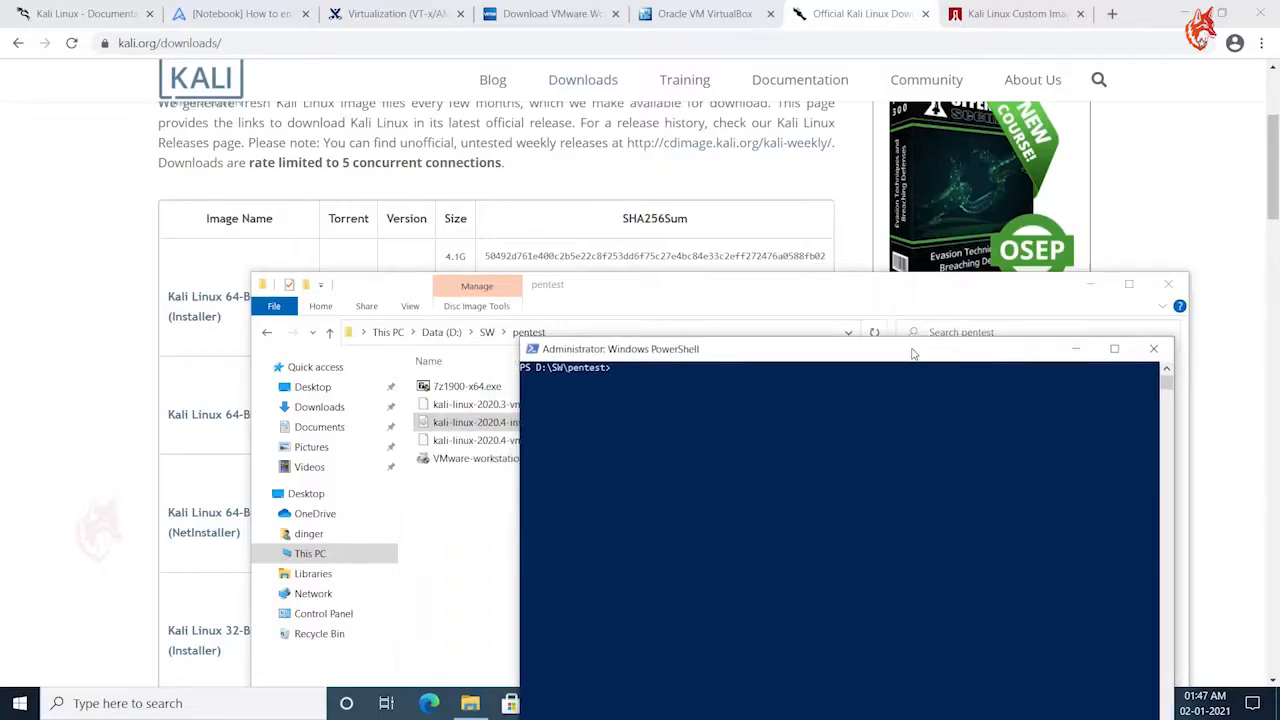
pyautogui.moveTo(840, 270); pyautogui.dragTo(808, 275)
pyautogui.click(639, 395)
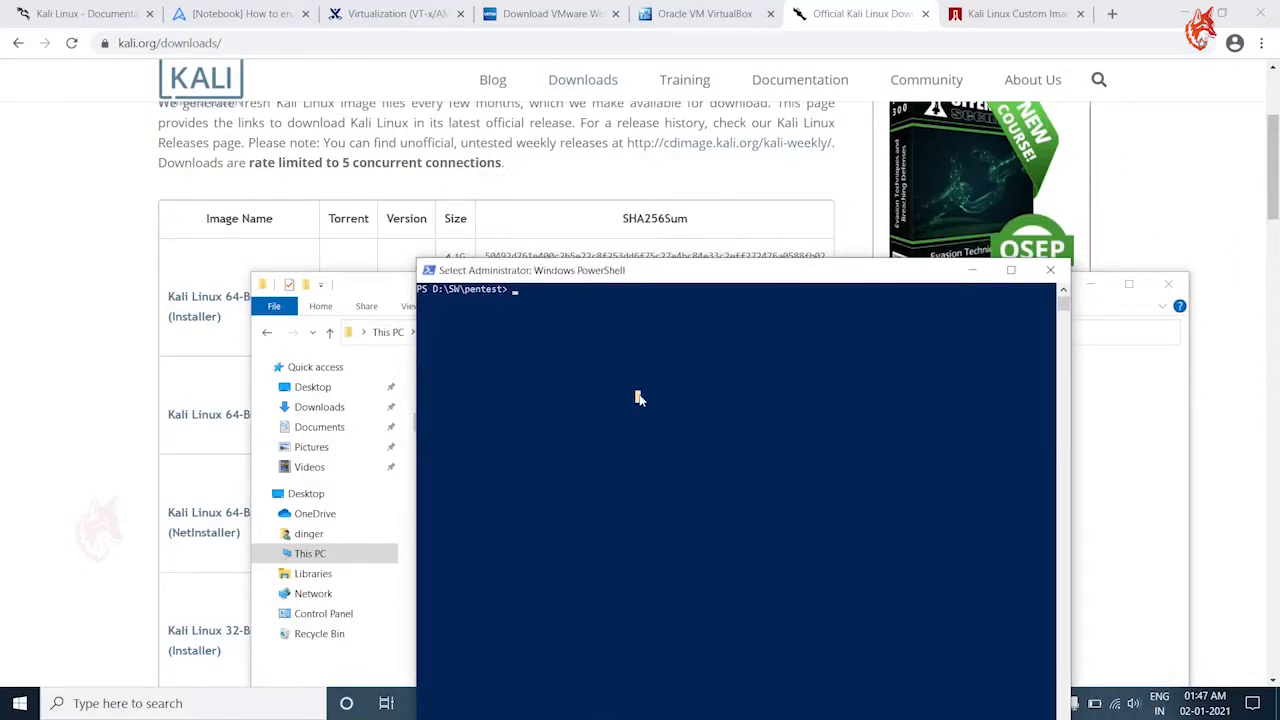
# Compute the ISO's checksum with "Get-FileHash .\kali-linux-2020.4-installer-amd64.iso", keeping the website's SHA256 sum in view
pyautogui.write('get-ha')
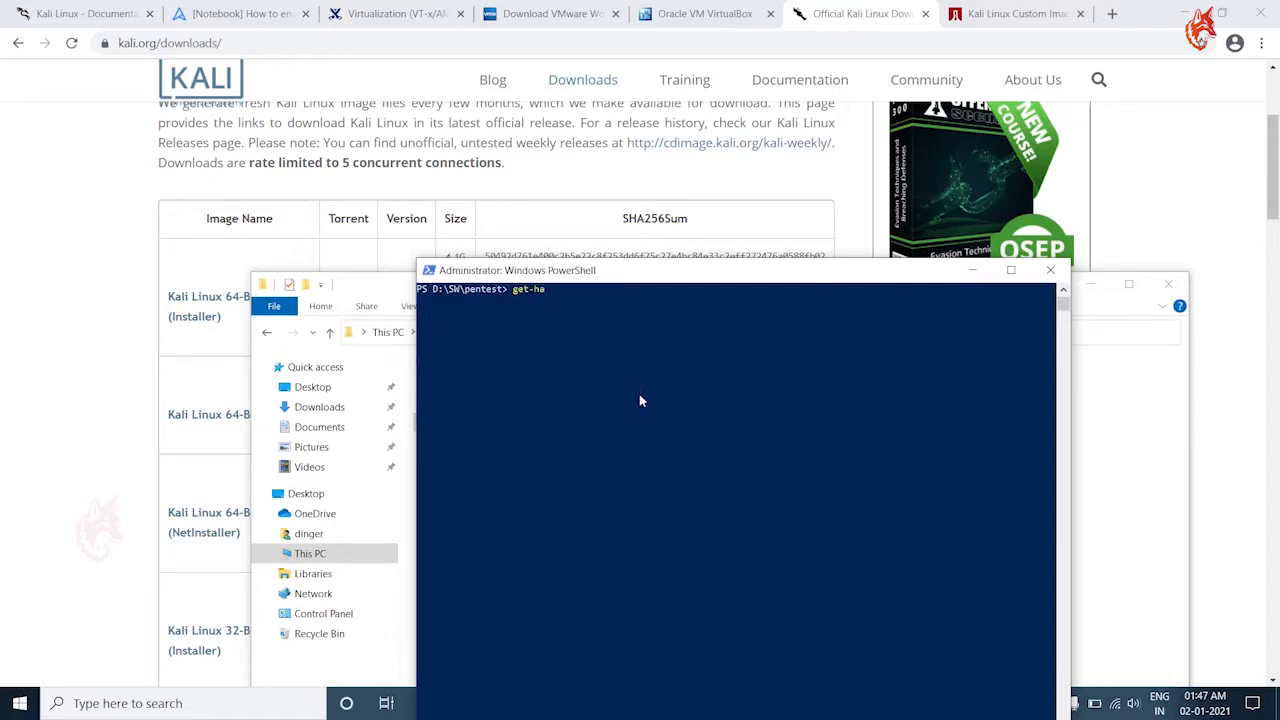
pyautogui.press('BackSpace')
pyautogui.write('fileha')
pyautogui.press('Tab')
pyautogui.moveTo(637, 283); pyautogui.dragTo(821, 294)
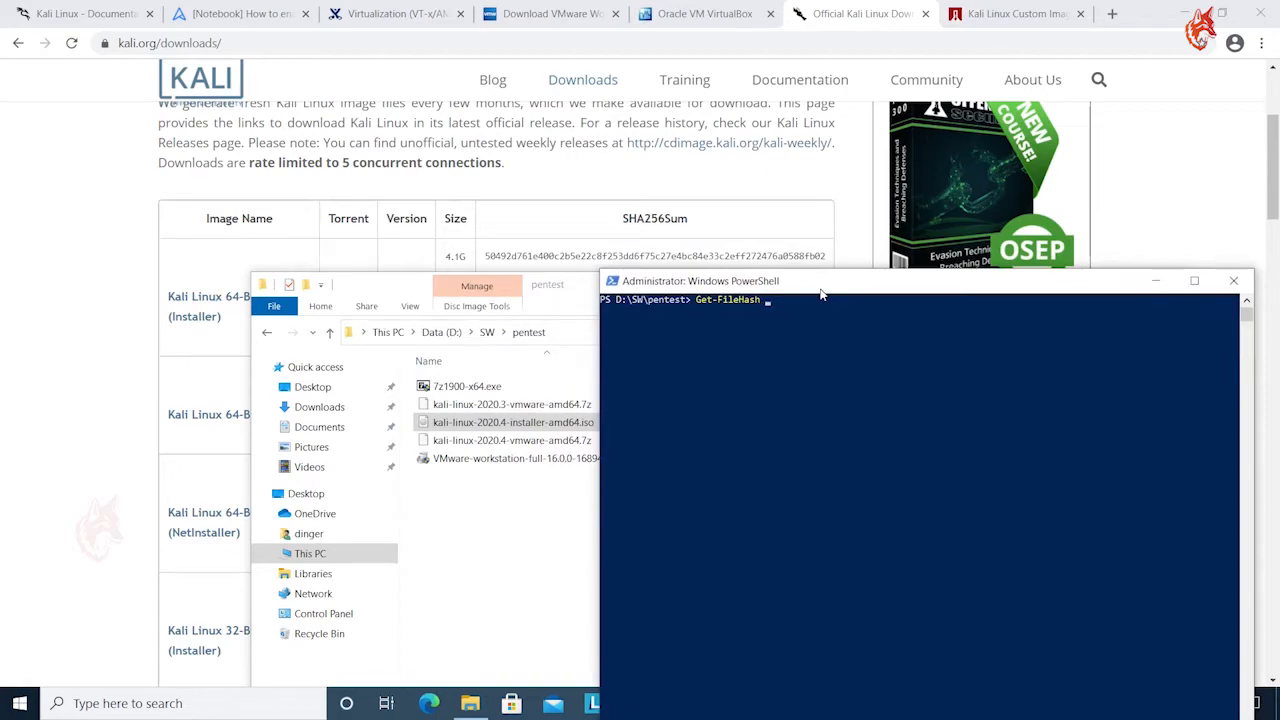
pyautogui.write('.\\k')
pyautogui.press('Tab')
pyautogui.press('Tab')
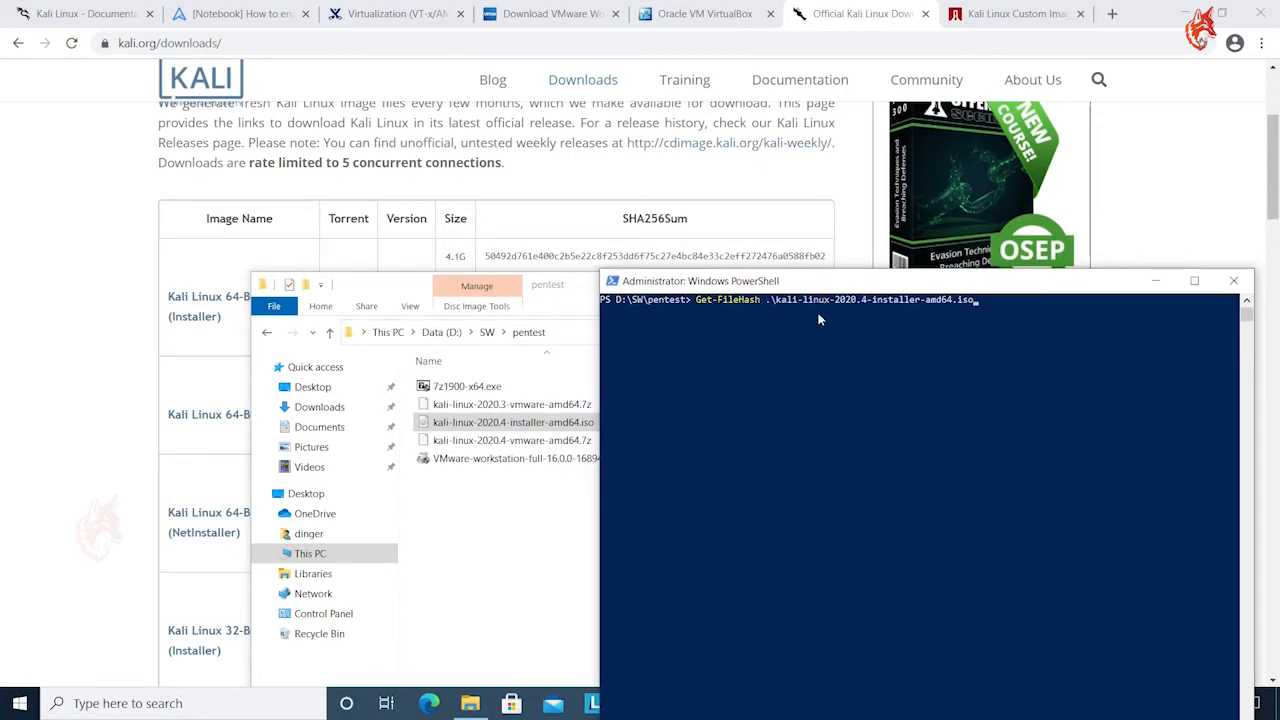
pyautogui.moveTo(835, 288); pyautogui.dragTo(600, 450)
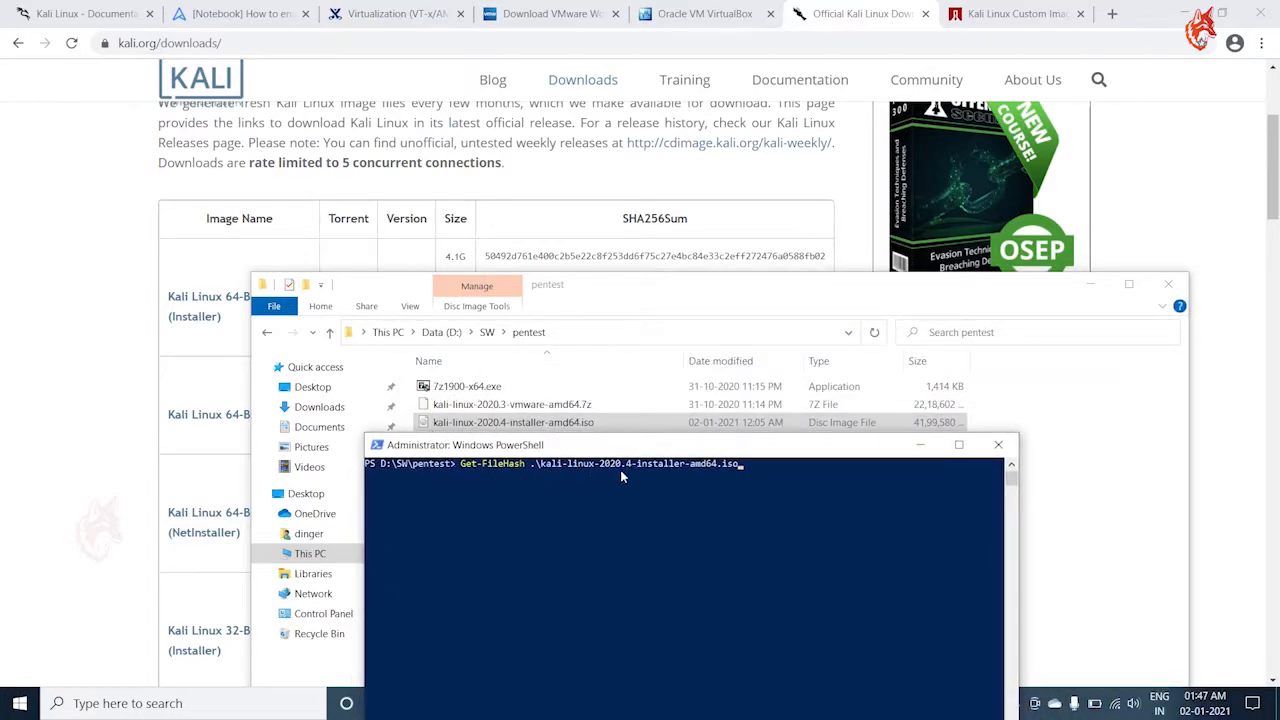
pyautogui.moveTo(721, 449); pyautogui.dragTo(724, 281)
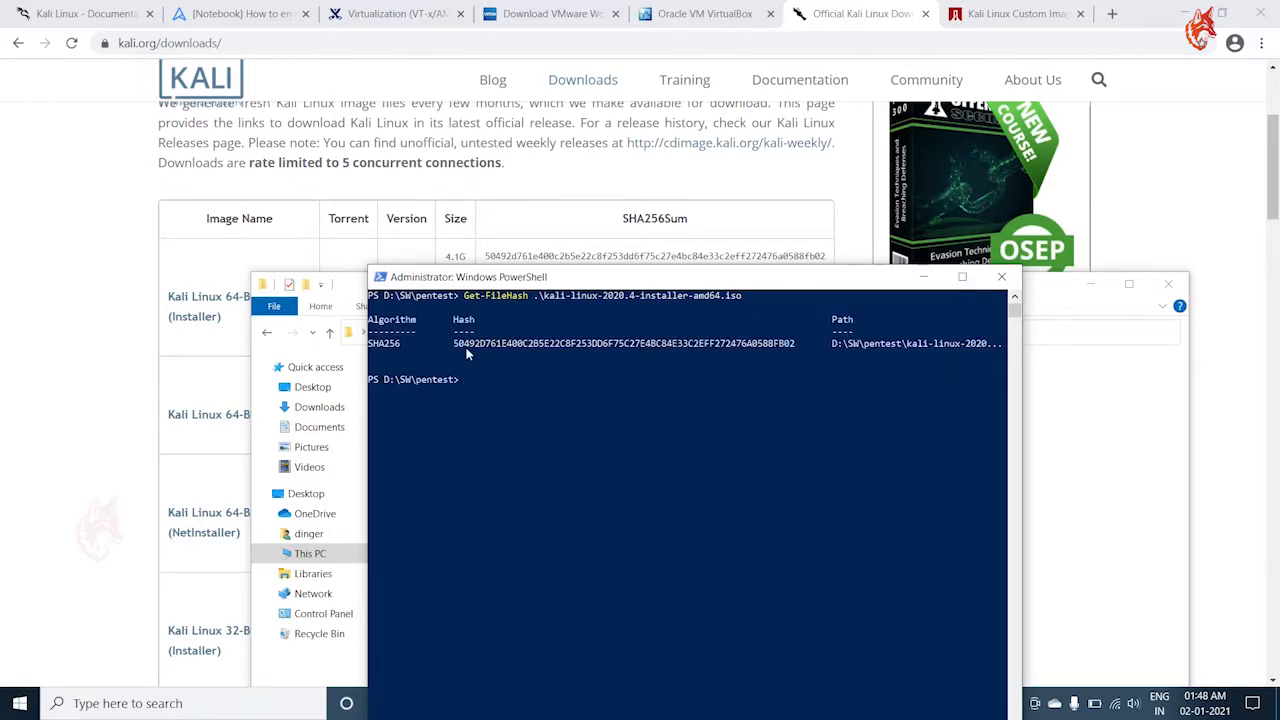
# Compare the computed ISO hash with the SHA256 sum published for Kali Linux 64-Bit (Installer), then minimize PowerShell
pyautogui.moveTo(372, 348); pyautogui.dragTo(800, 350)
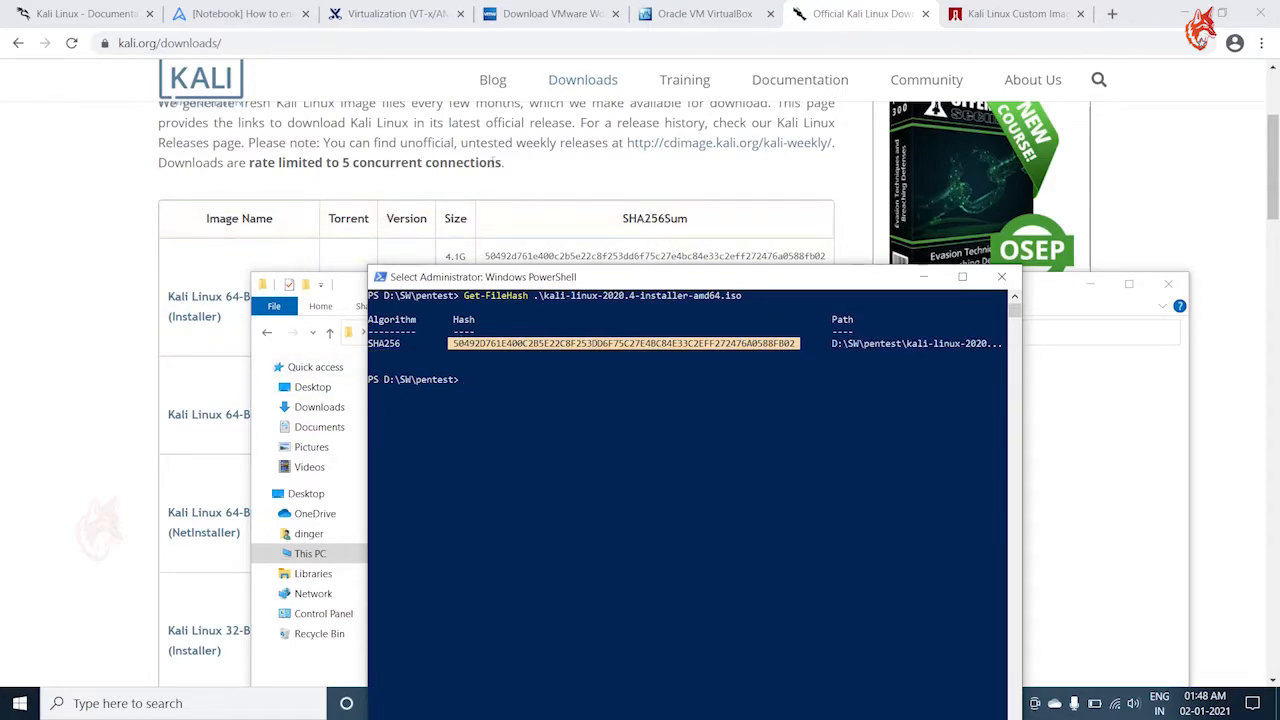
pyautogui.click(504, 354)
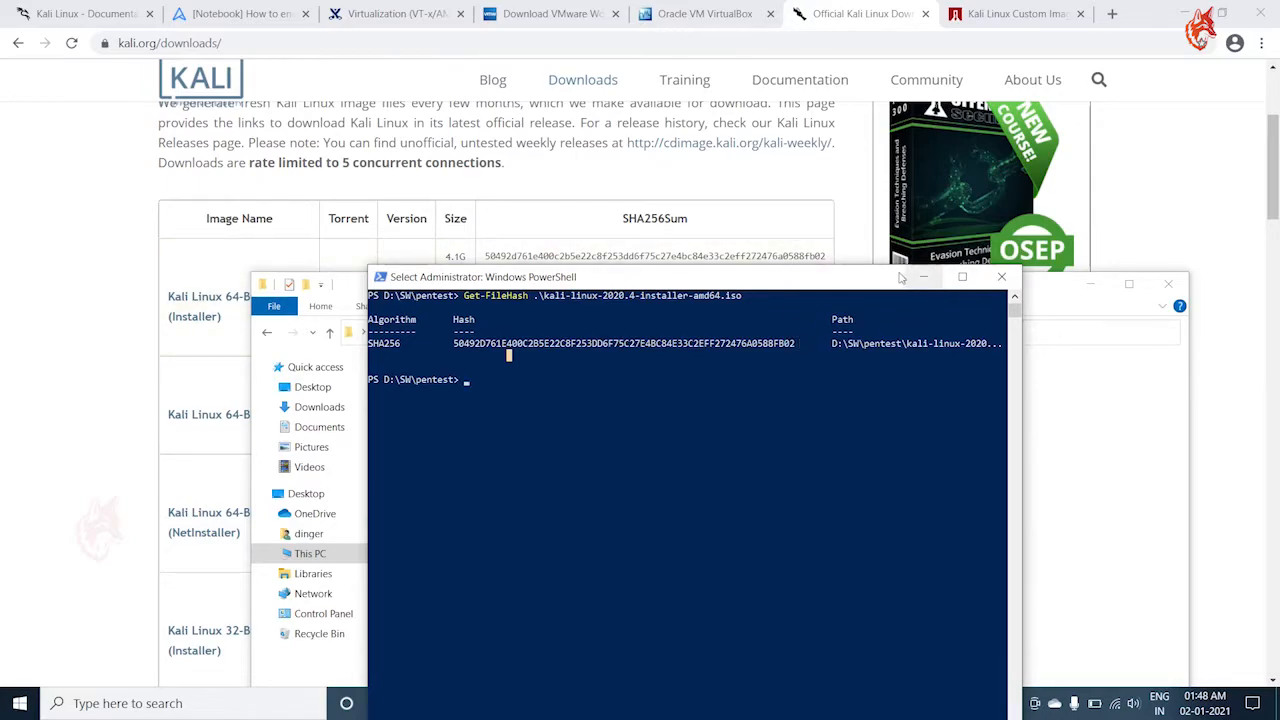
pyautogui.click(922, 277)
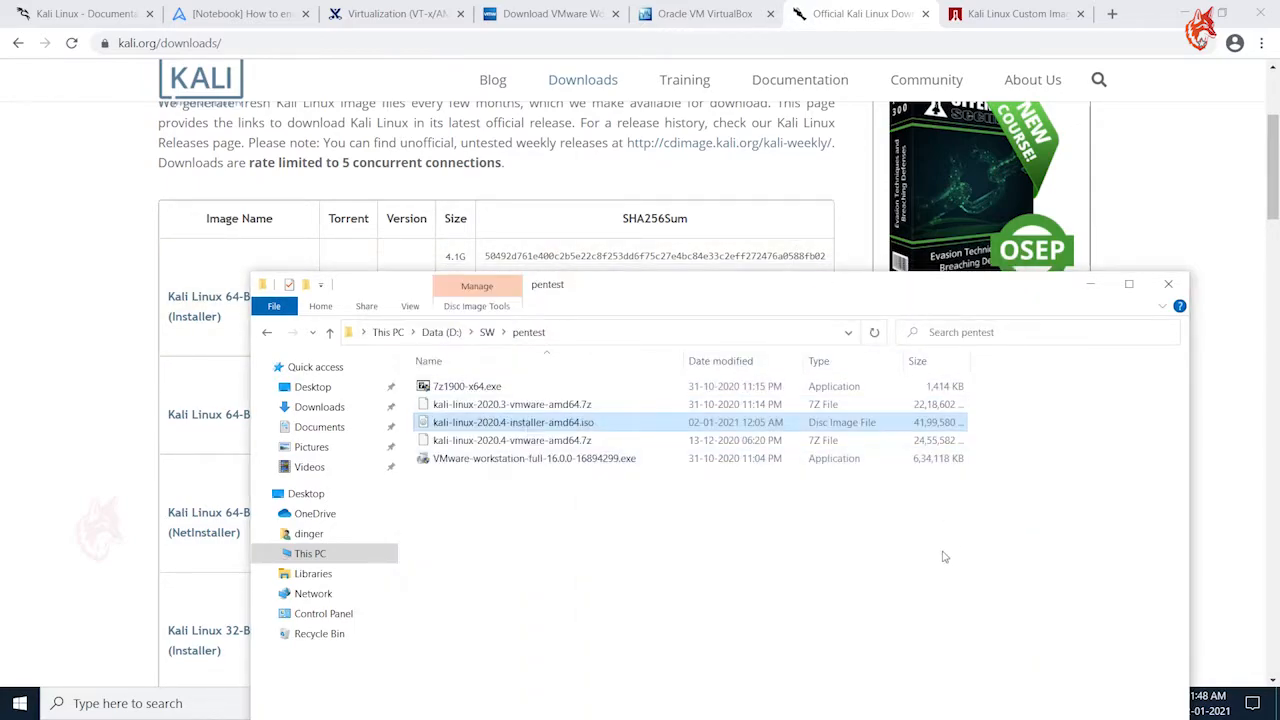
# Launch VMware-workstation-full-16.0.0-16894299.exe from the pentest folder and minimize the File Explorer and browser windows
pyautogui.moveTo(742, 291); pyautogui.dragTo(716, 132)
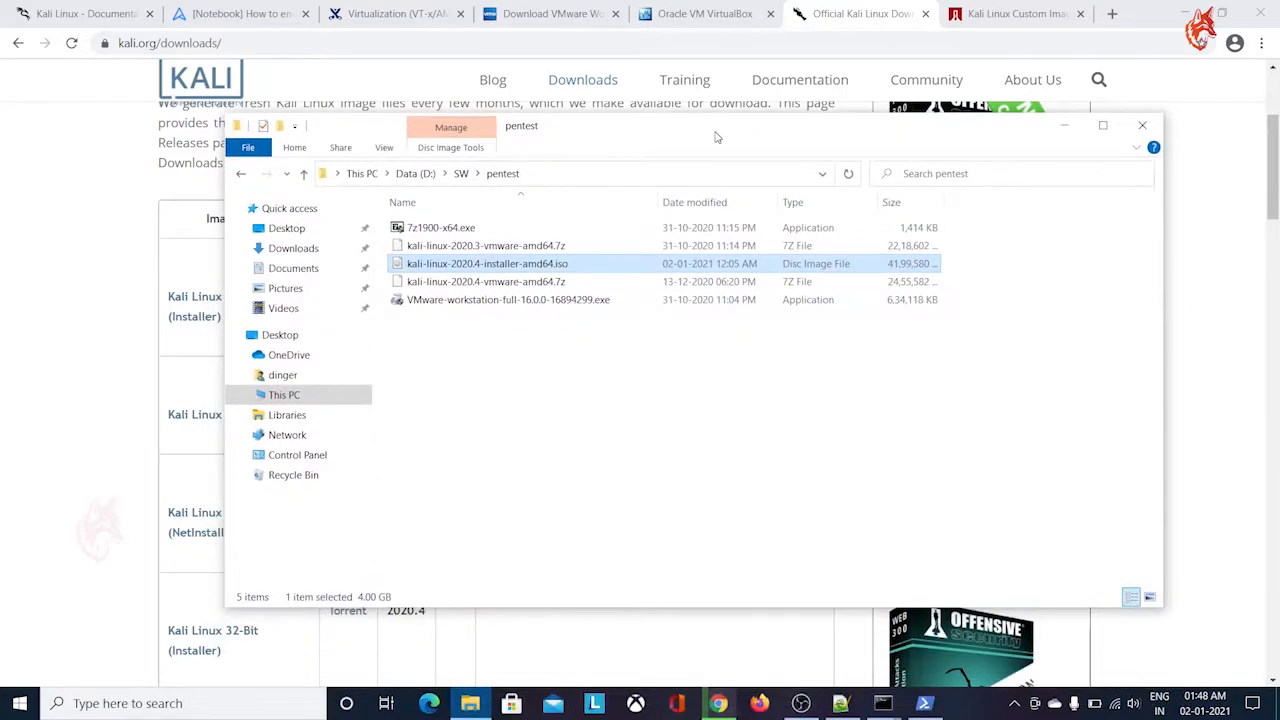
pyautogui.click(659, 454)
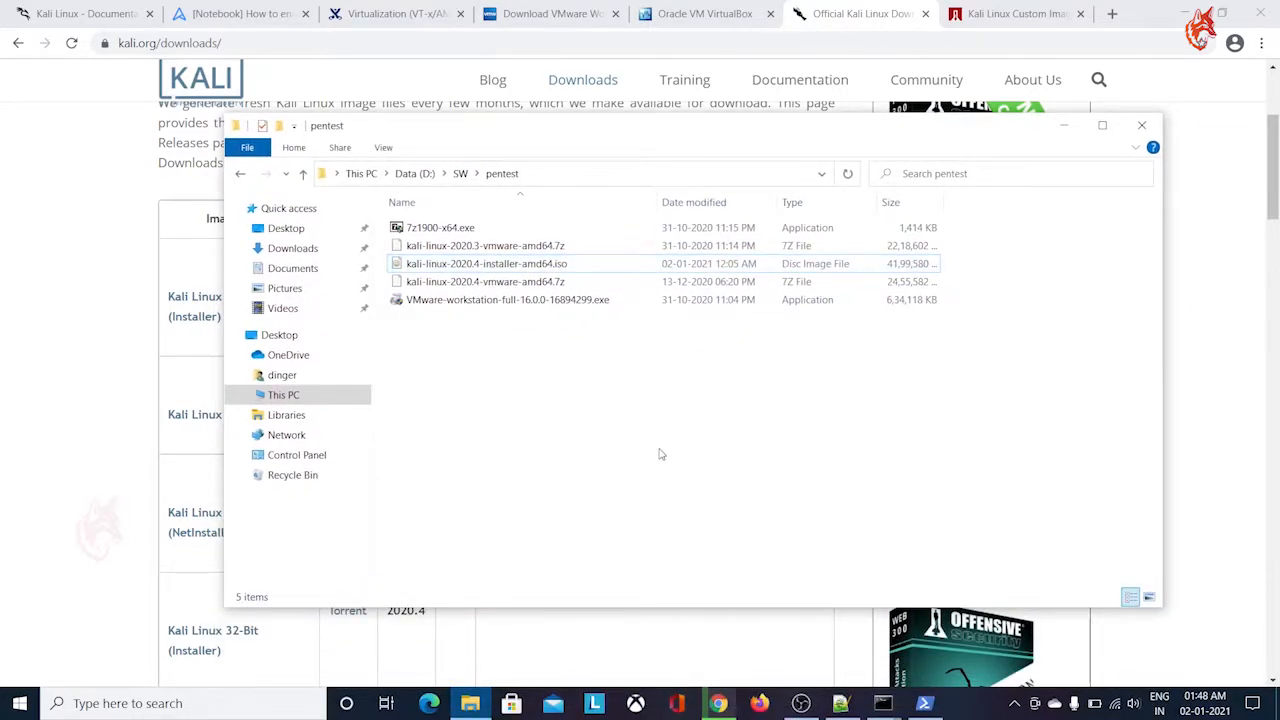
pyautogui.click(509, 301)
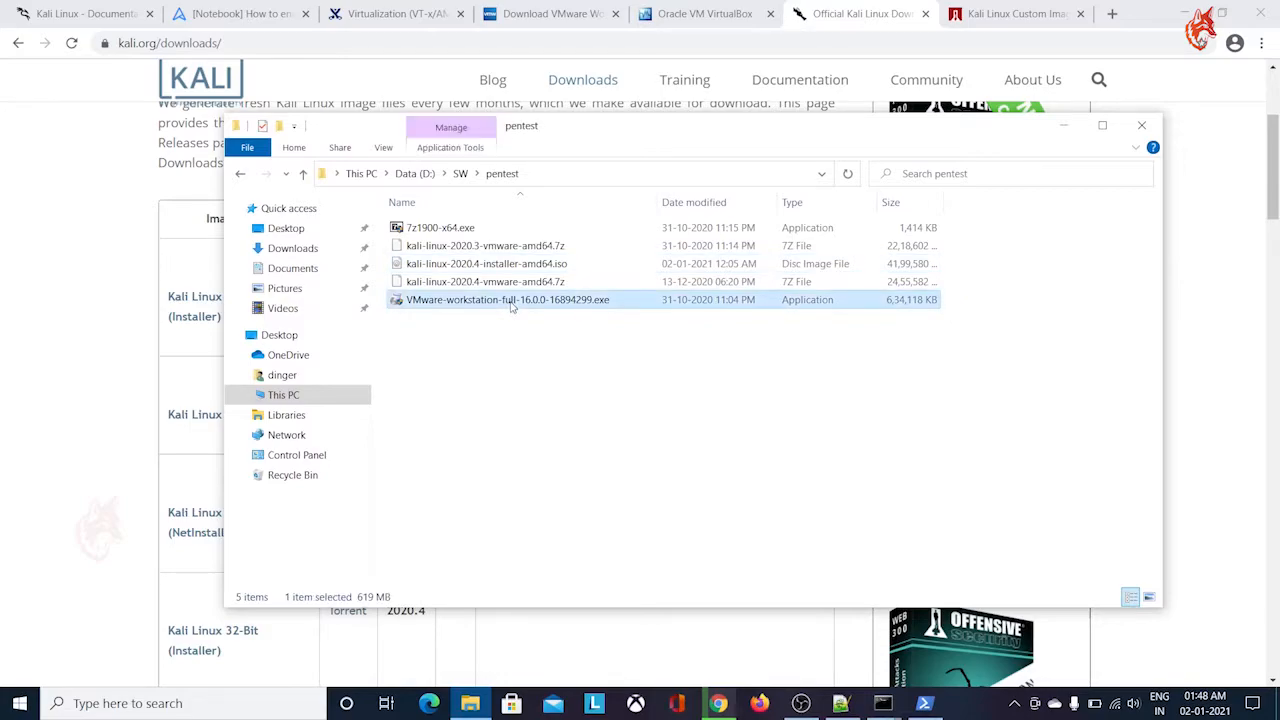
pyautogui.rightClick(511, 307)
pyautogui.click(566, 274)
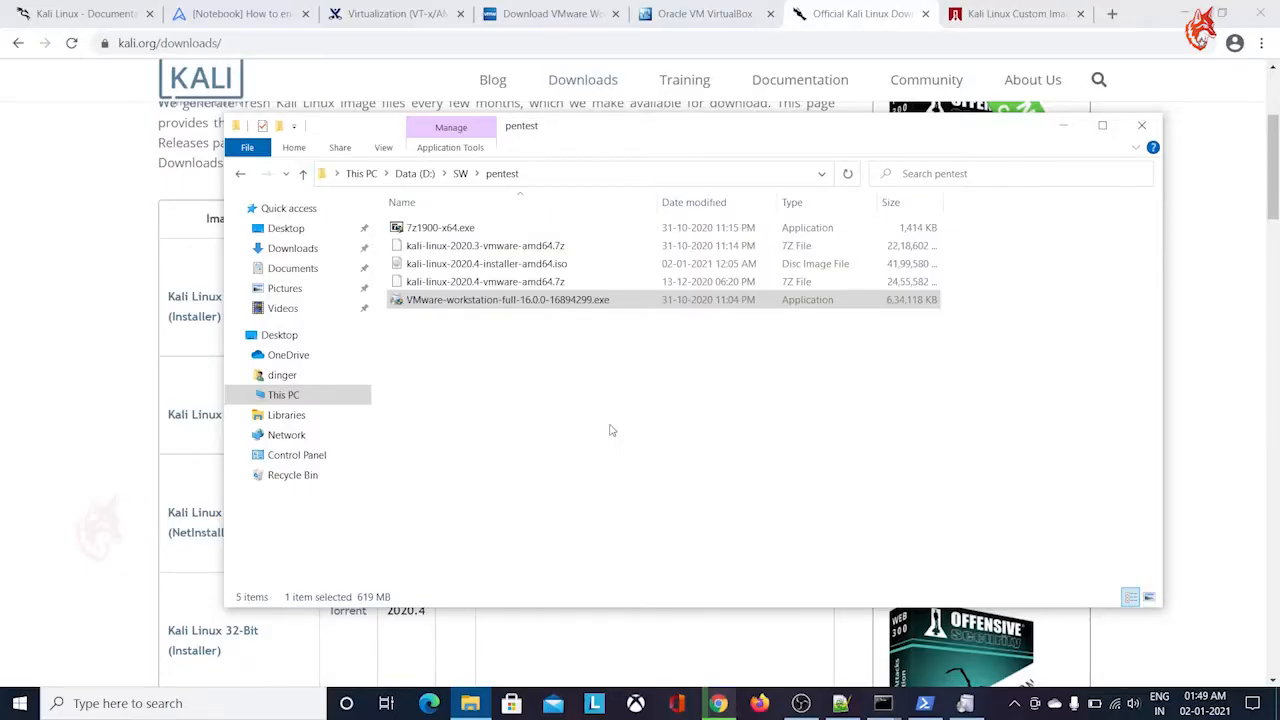
pyautogui.click(1063, 125)
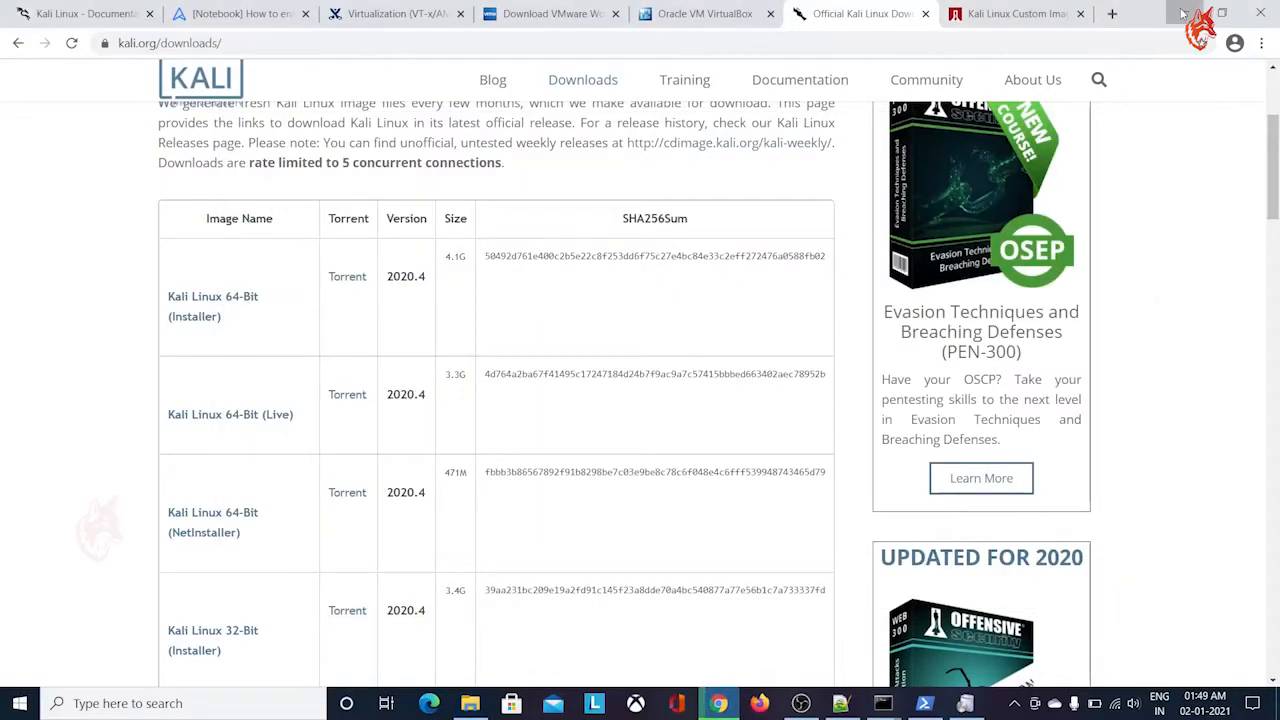
pyautogui.click(1183, 13)
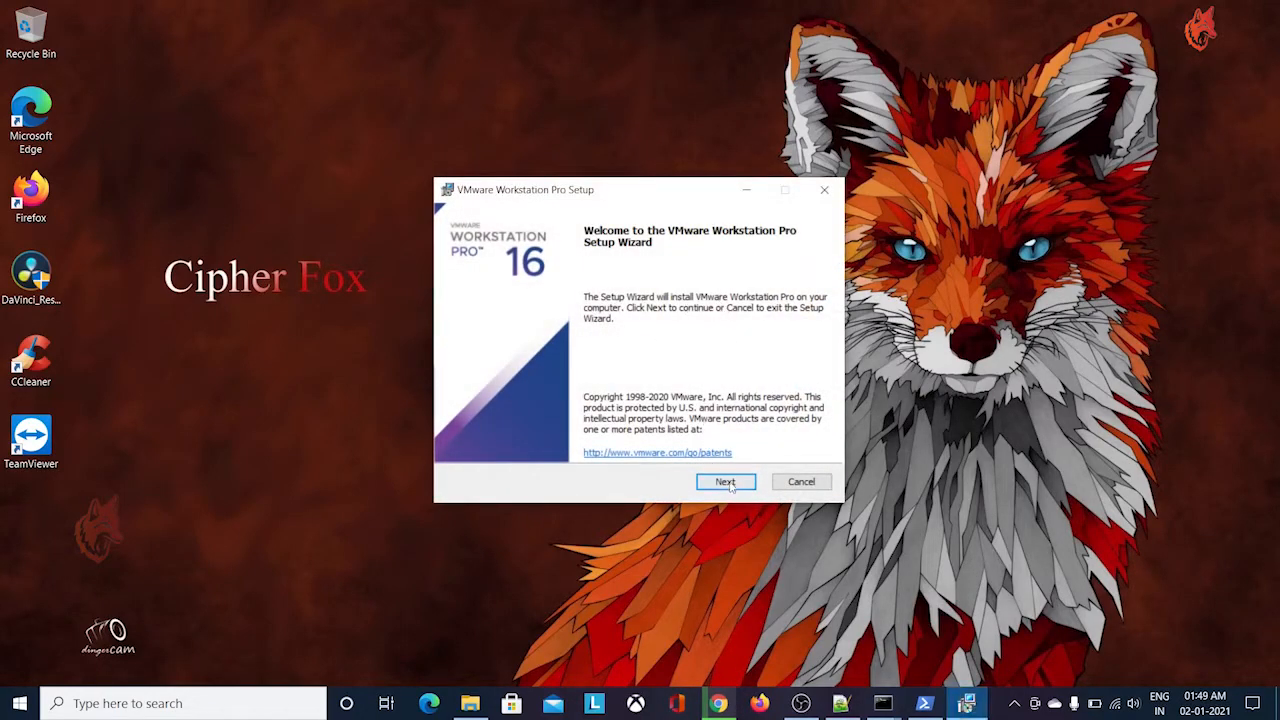
# Accept the VMware Workstation Pro license agreement and keep the default install location, with console tools added to the system PATH and no Enhanced Keyboard Driver
pyautogui.click(728, 482)
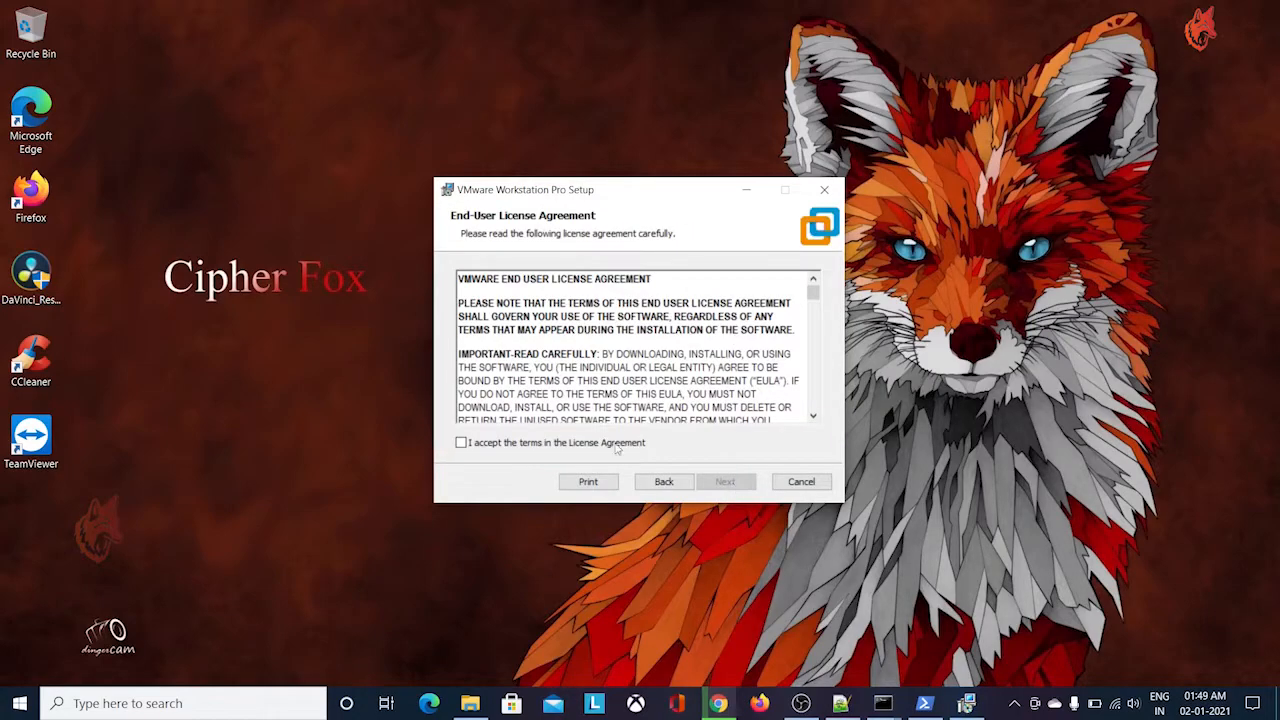
pyautogui.moveTo(812, 296)
pyautogui.mouseDown()
pyautogui.moveTo(813, 400)
pyautogui.moveTo(812, 278)
pyautogui.mouseUp()
pyautogui.click(554, 442)
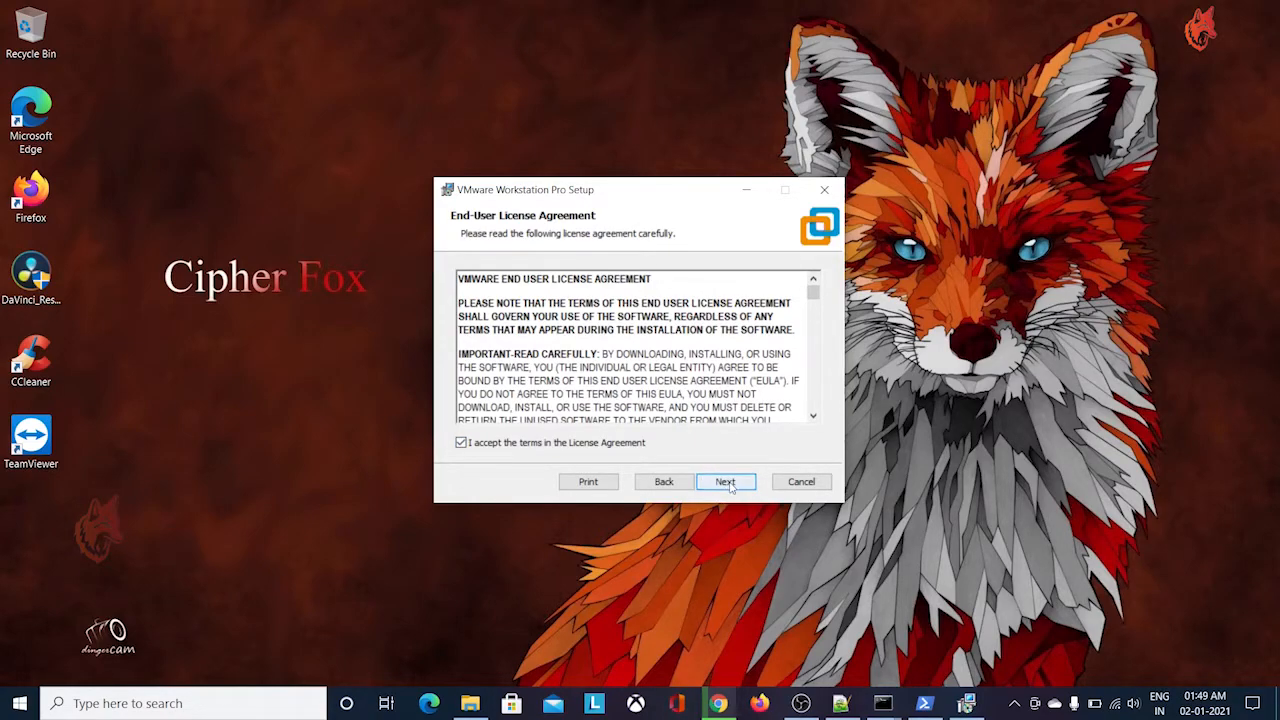
pyautogui.click(727, 483)
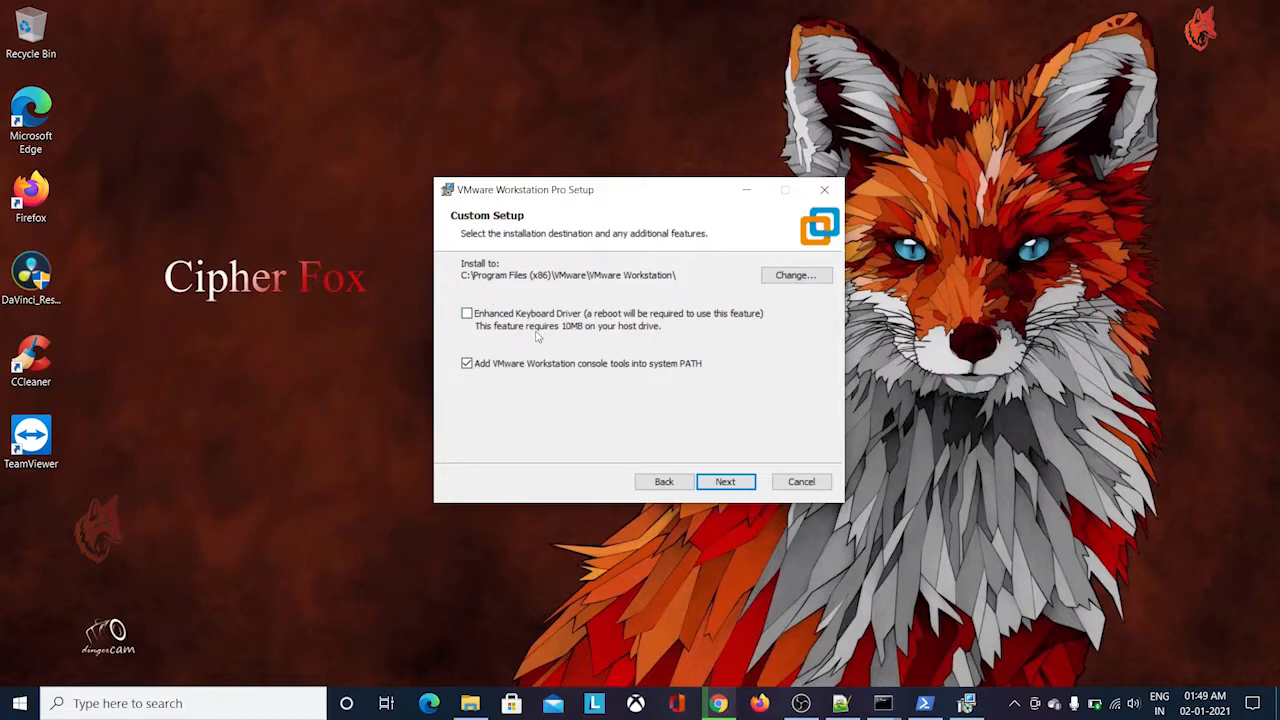
pyautogui.click(740, 485)
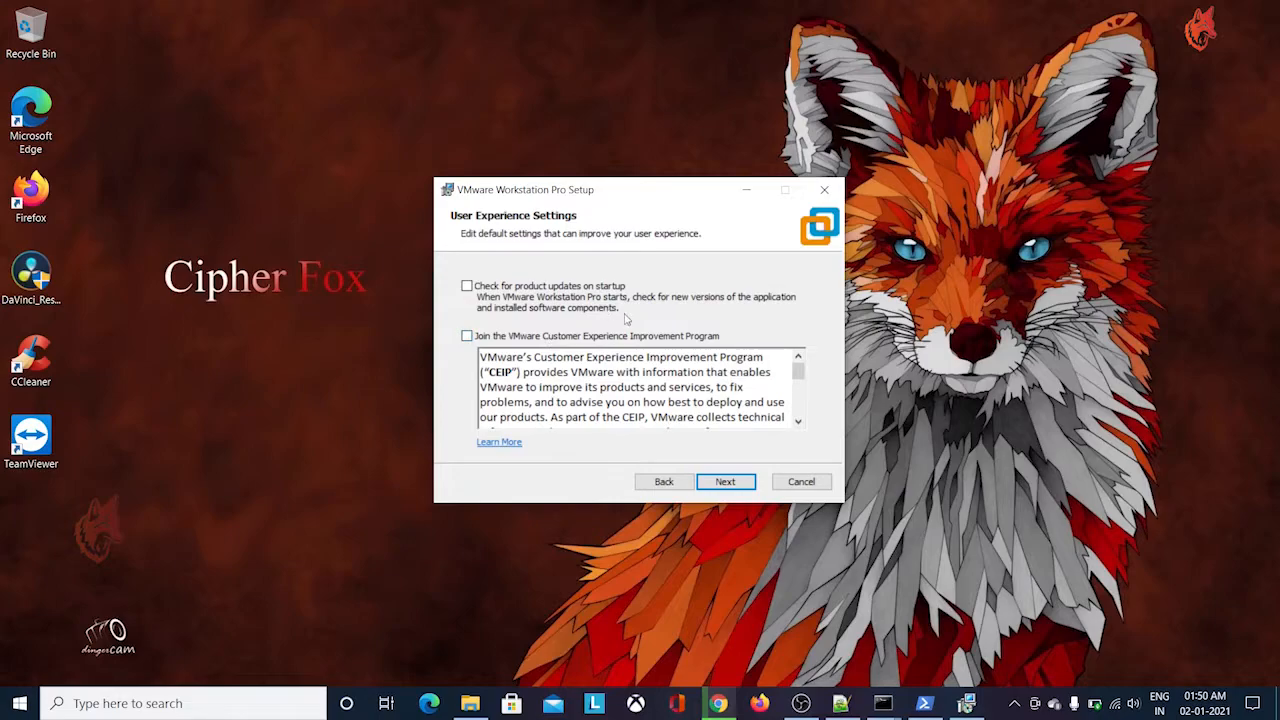
# Complete the VMware Workstation Pro setup with update checks and the experience program off, creating desktop and Start Menu shortcuts
pyautogui.click(740, 484)
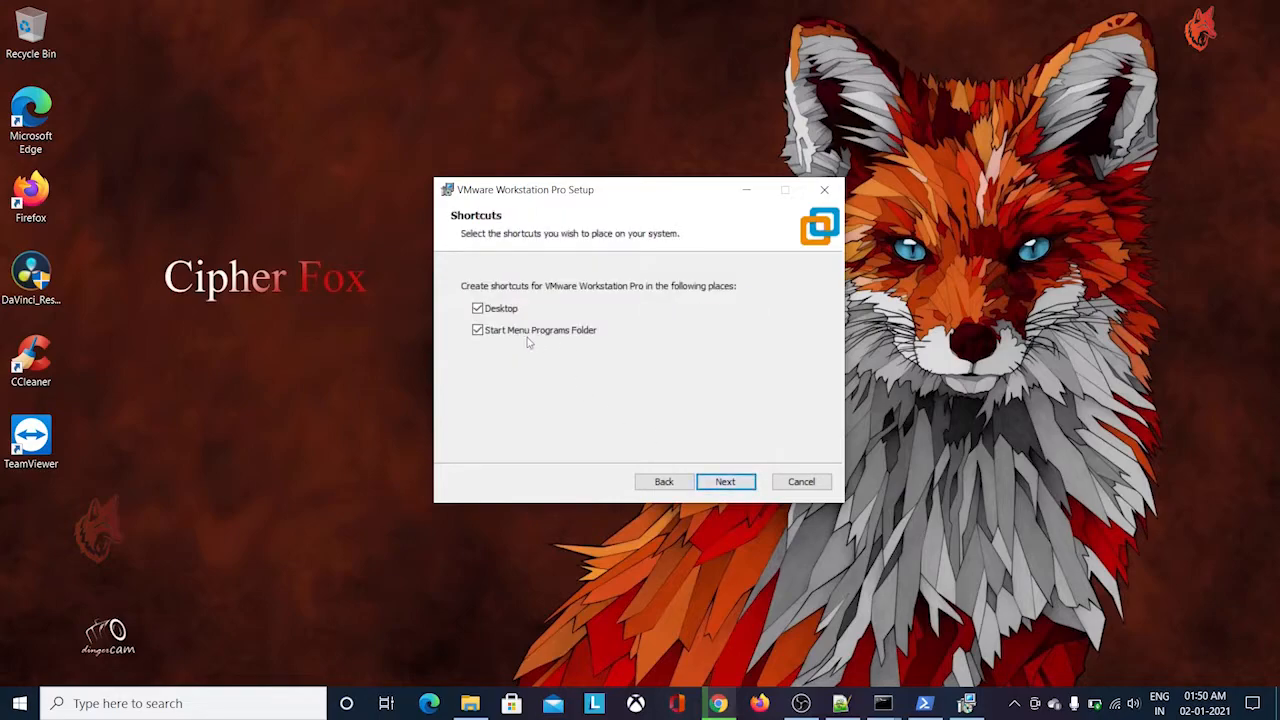
pyautogui.click(726, 484)
pyautogui.click(724, 482)
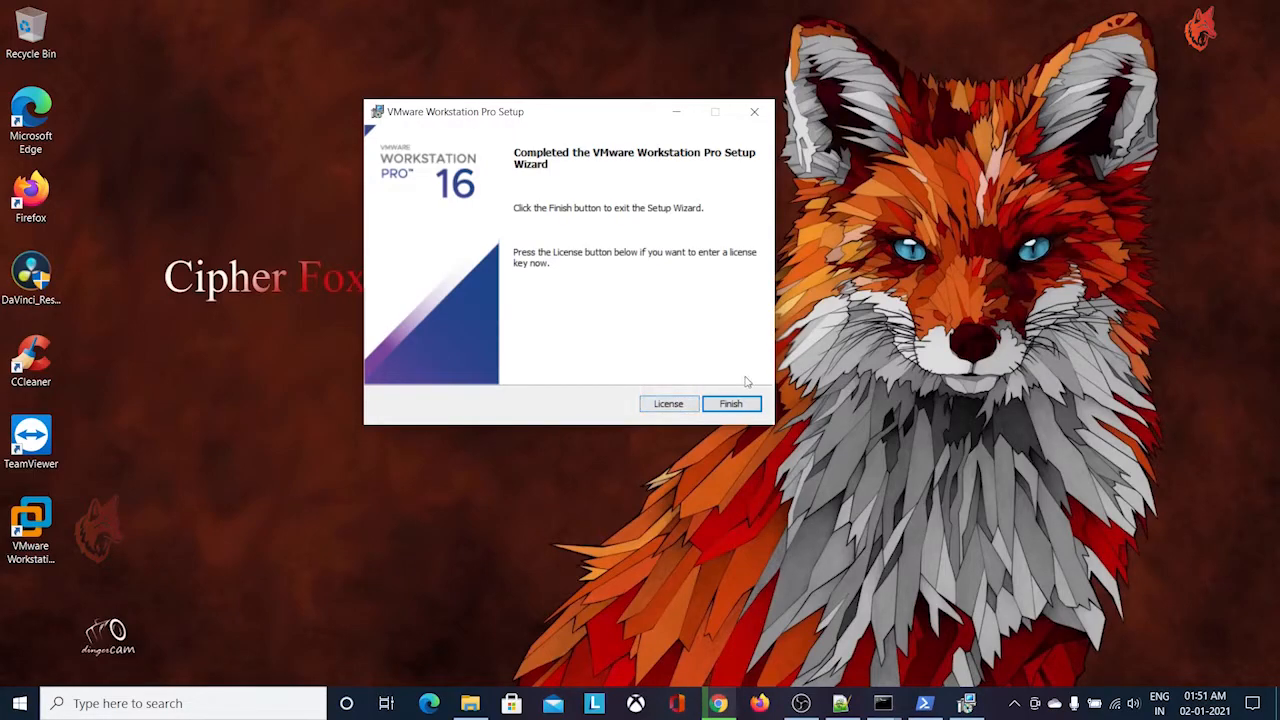
pyautogui.click(731, 403)
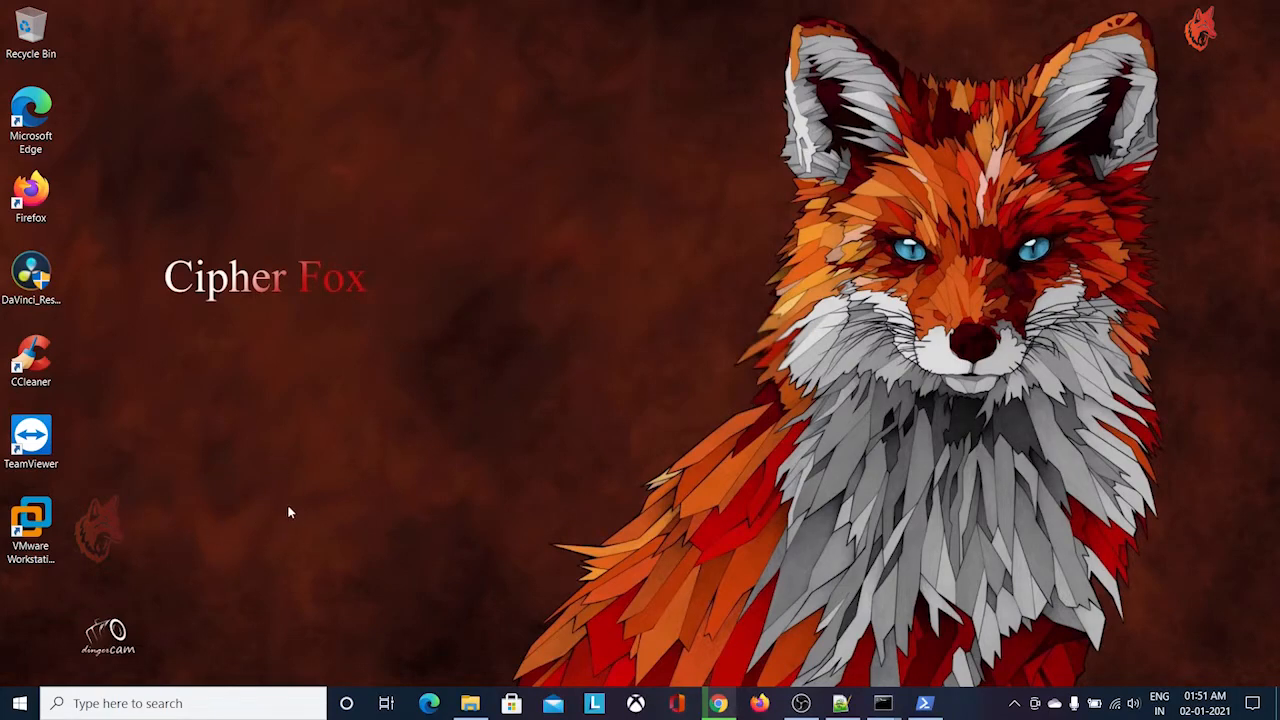
# Launch VMware Workstation and remove the Pentest folder with its contents and the Testing folder from the library
pyautogui.click(30, 522)
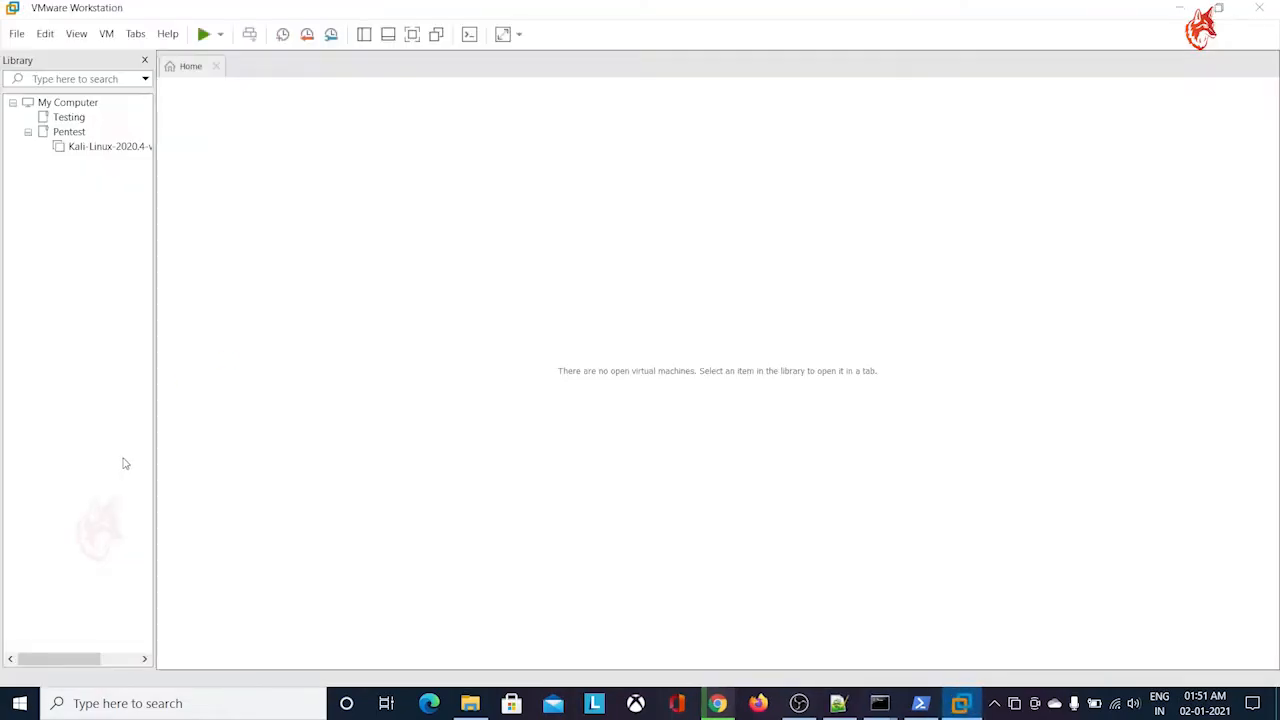
pyautogui.rightClick(70, 137)
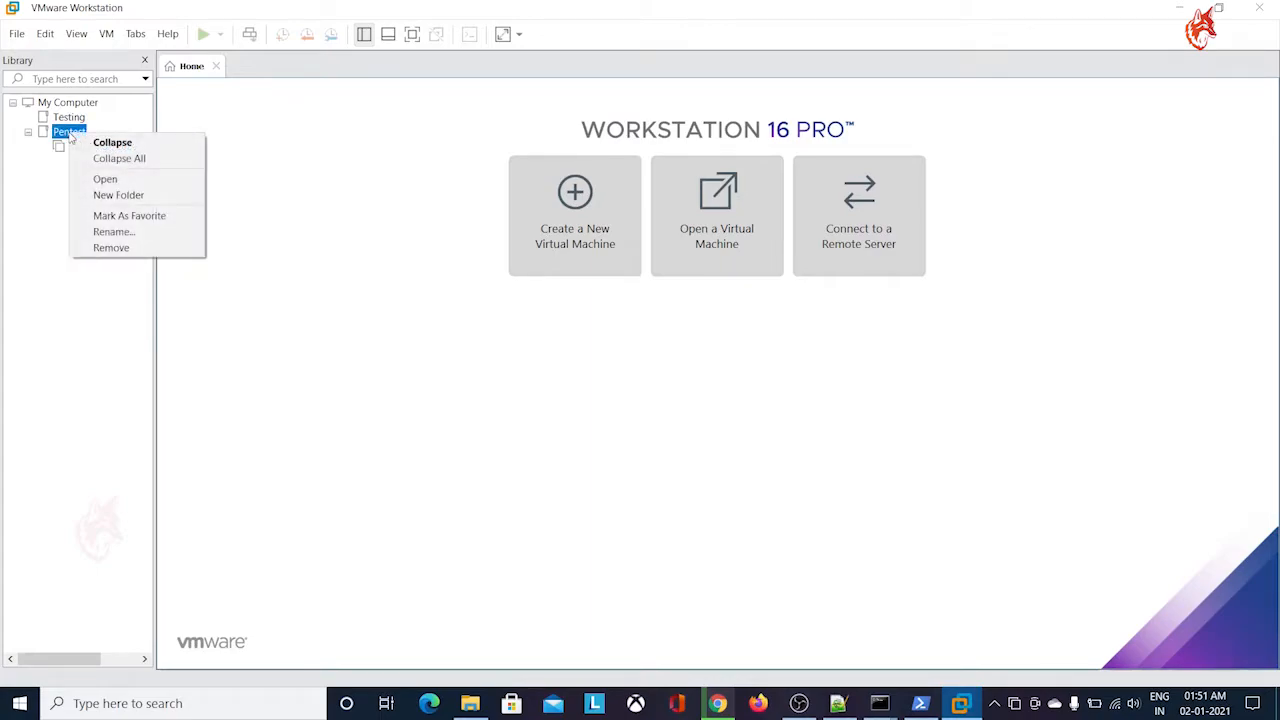
pyautogui.click(137, 247)
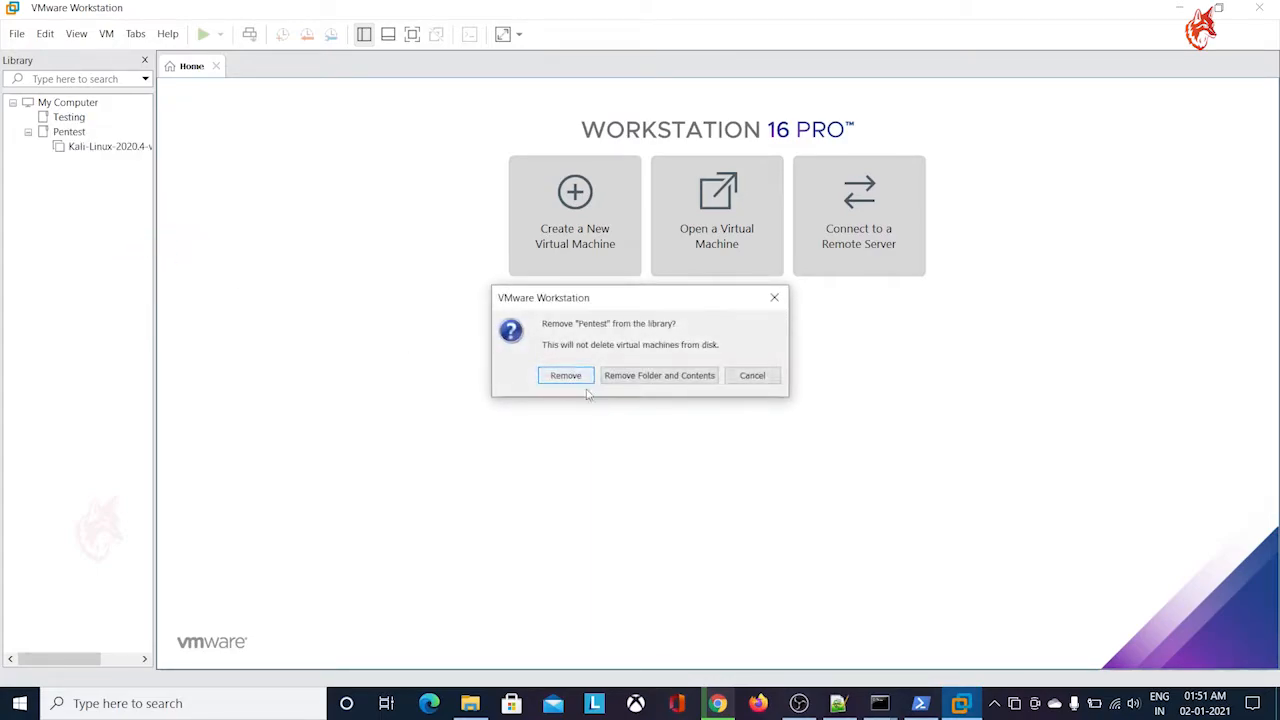
pyautogui.click(650, 376)
pyautogui.rightClick(74, 118)
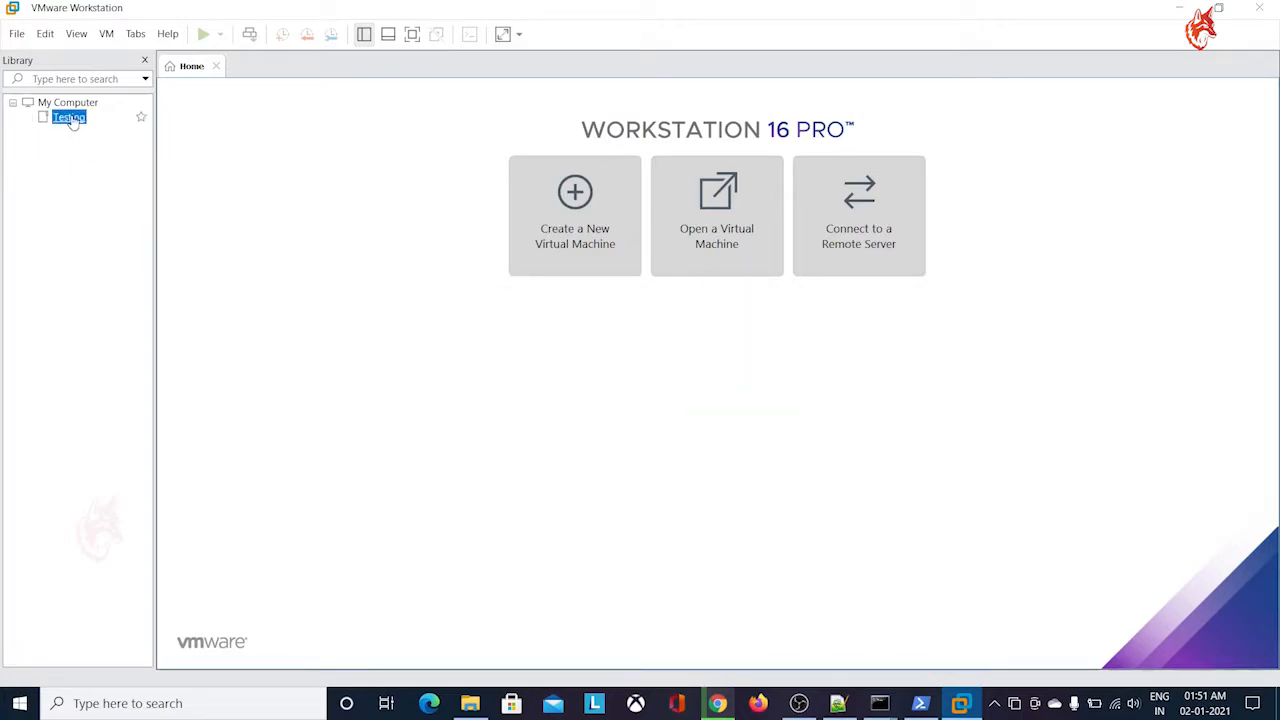
pyautogui.click(113, 215)
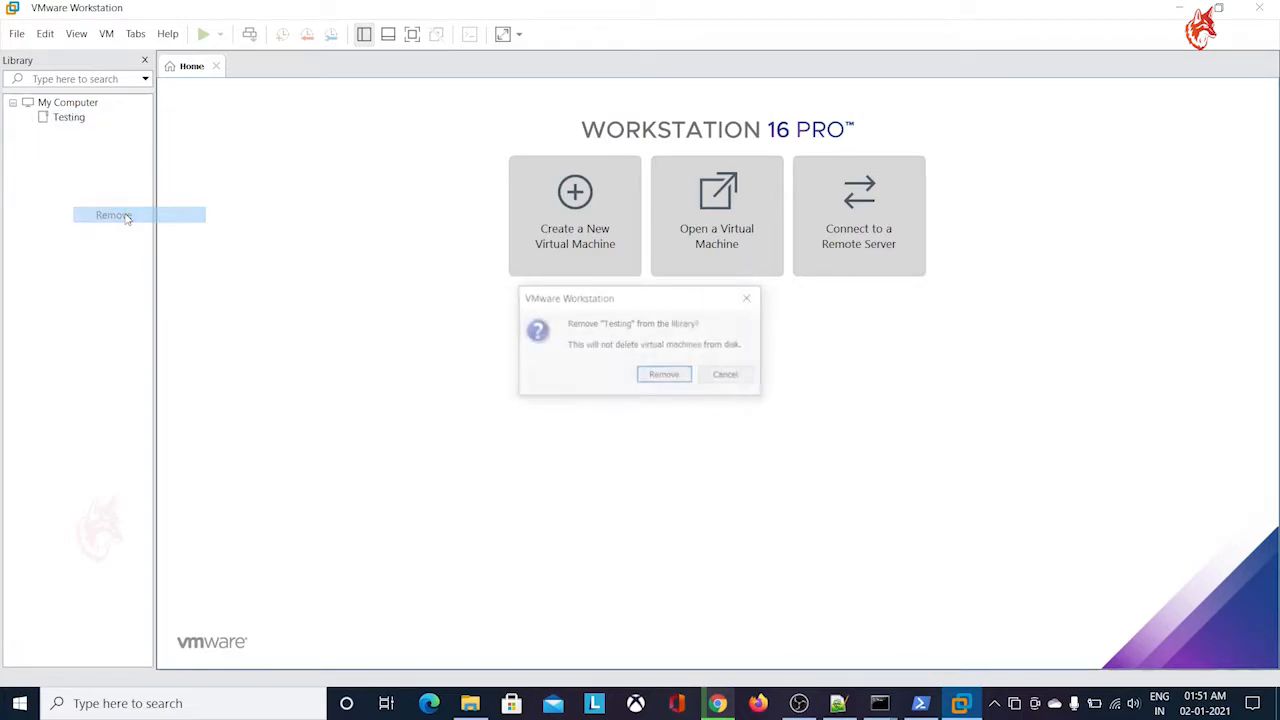
pyautogui.click(654, 377)
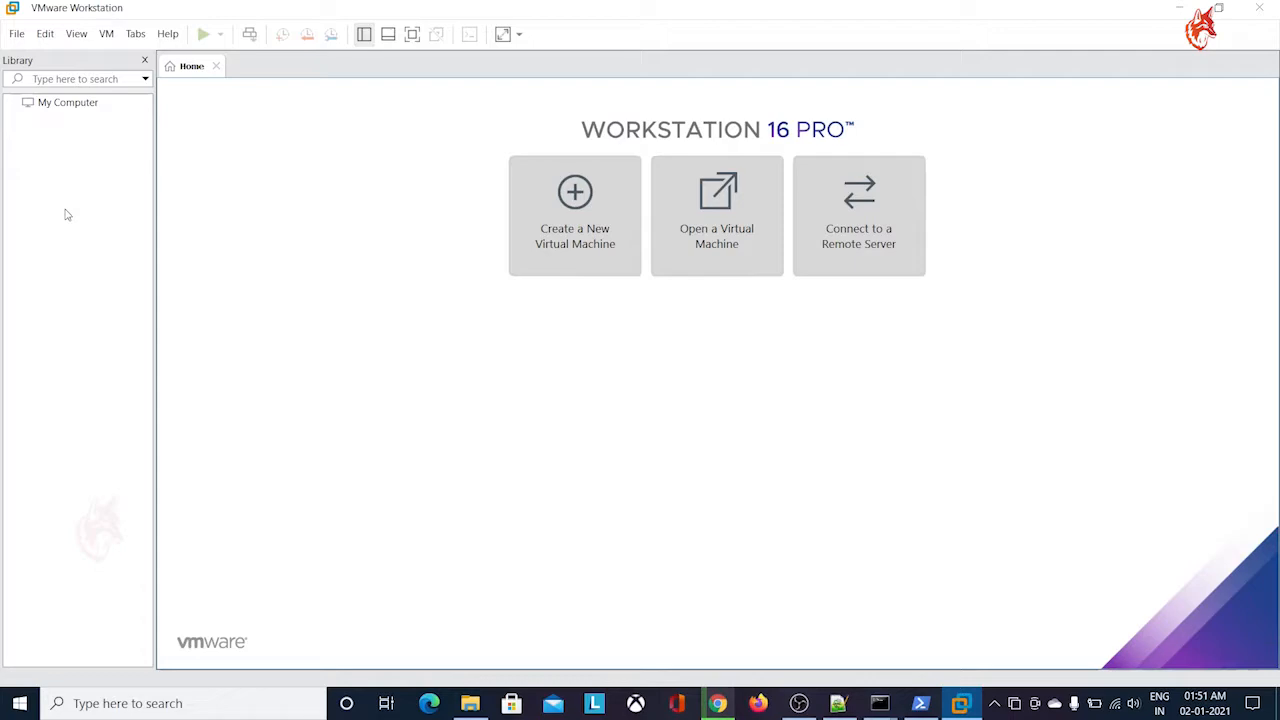
# Create a new folder named Pentest under My Computer in the library and close its page
pyautogui.rightClick(85, 108)
pyautogui.click(150, 179)
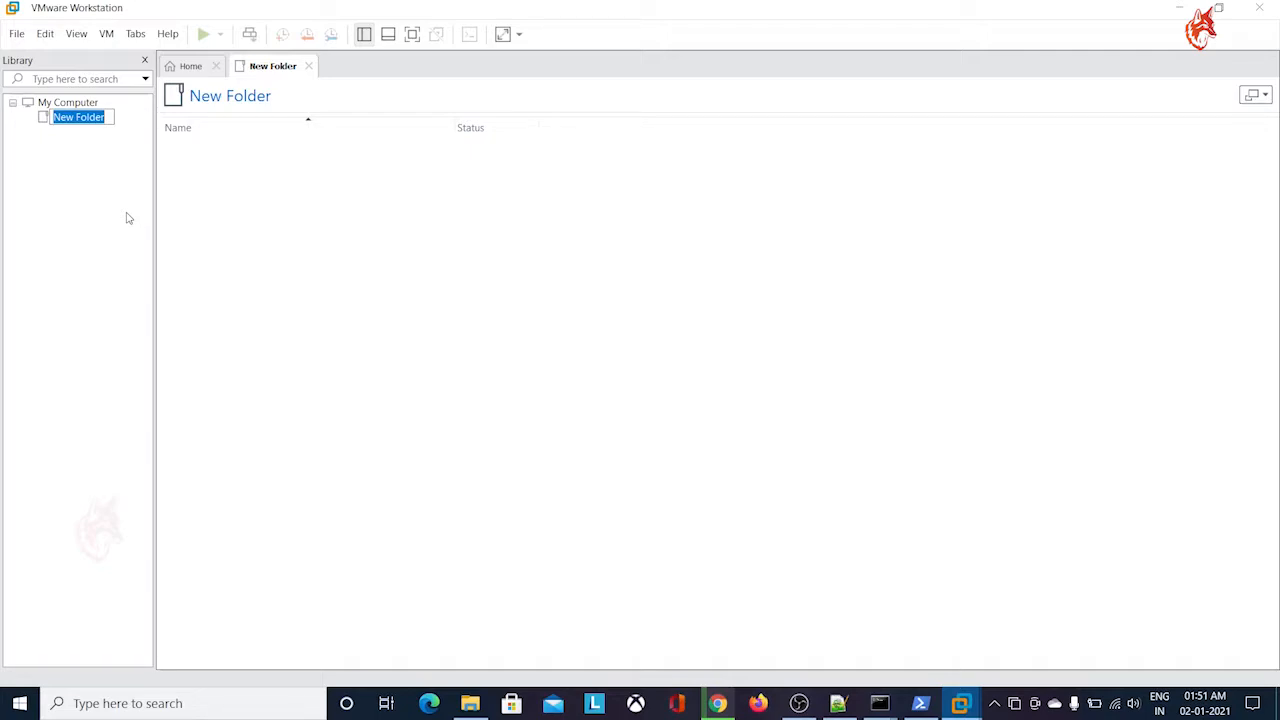
pyautogui.write('Pentest')
pyautogui.press('Return')
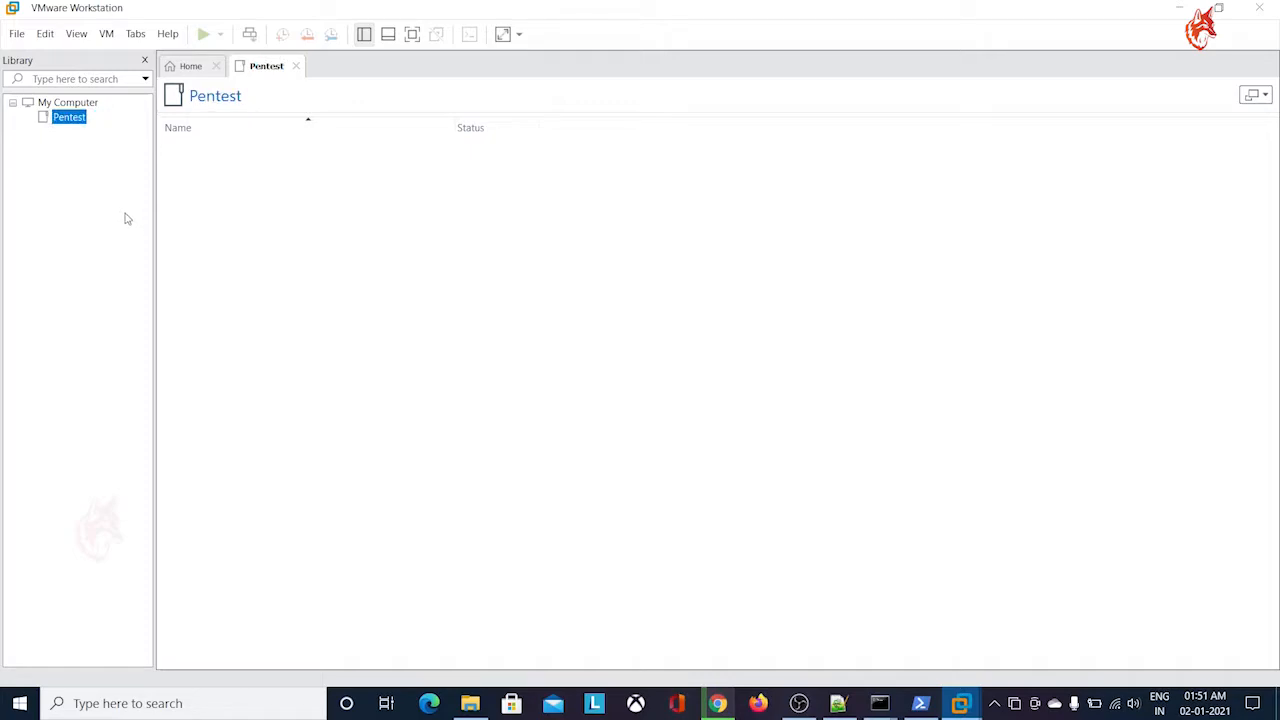
pyautogui.rightClick(79, 121)
pyautogui.click(354, 273)
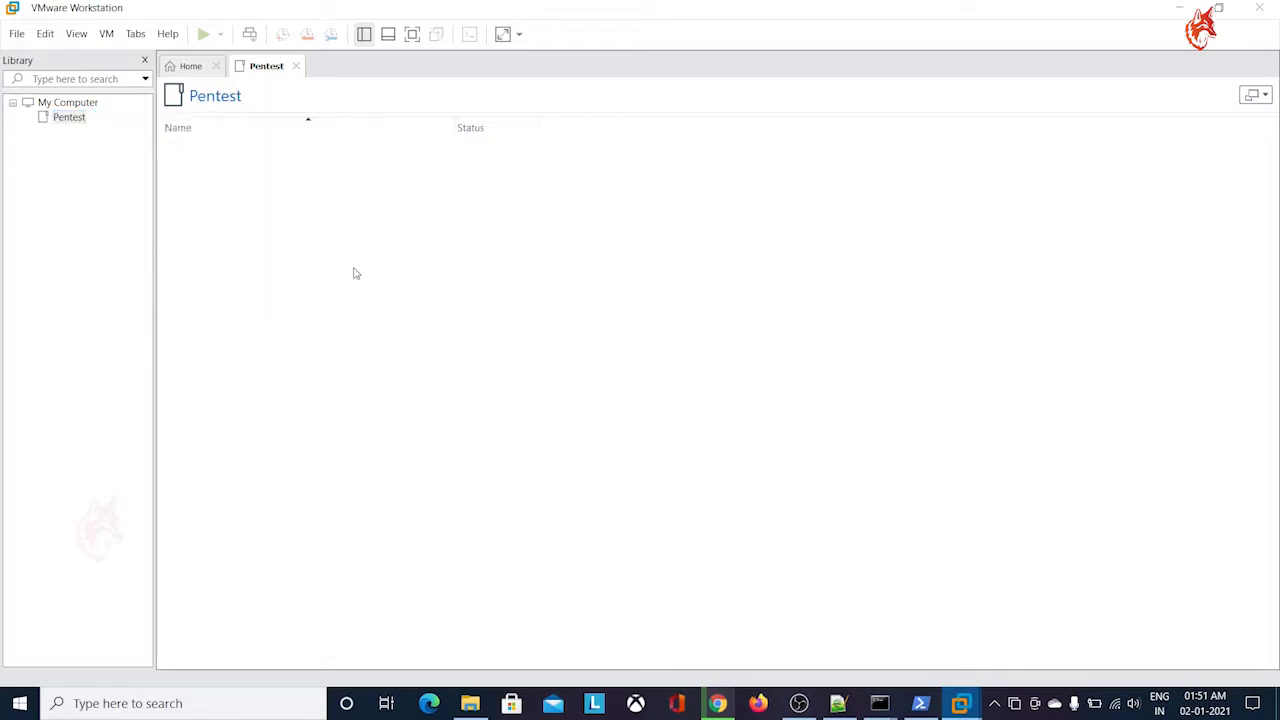
pyautogui.click(297, 66)
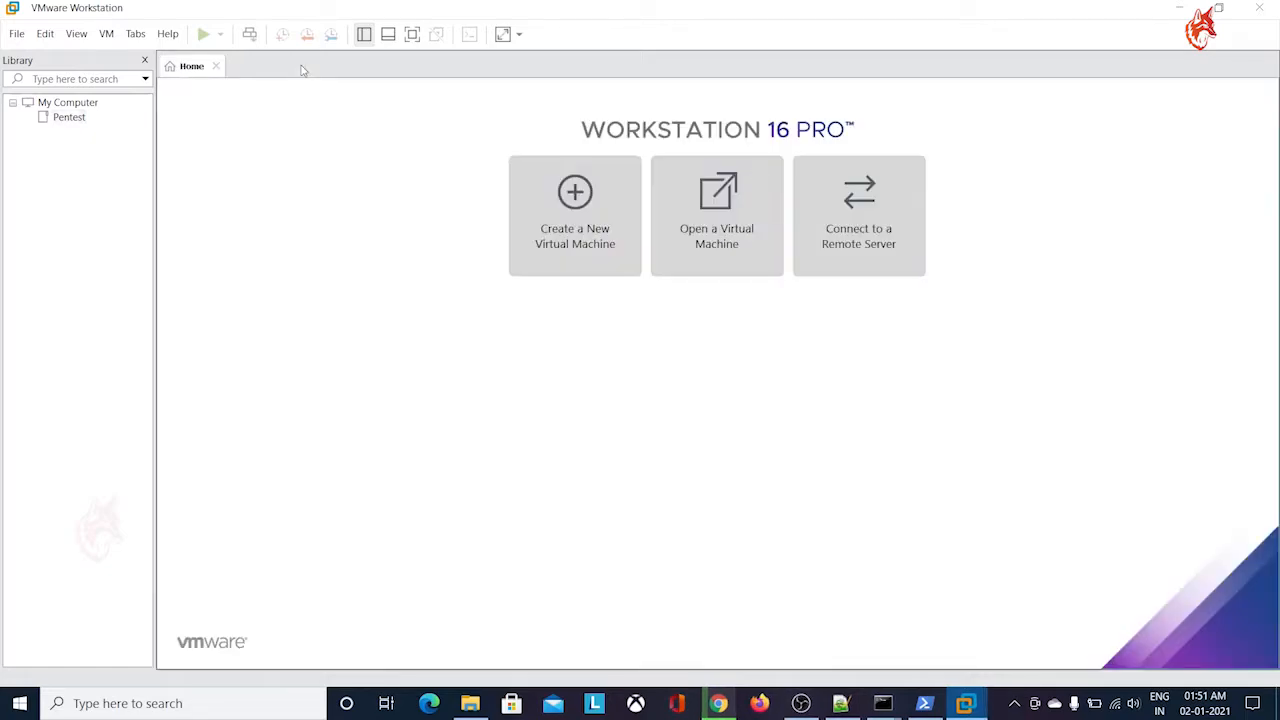
# Start a new virtual machine with the Typical configuration and copy the ISO folder path D:\SW\pentest from File Explorer
pyautogui.click(592, 242)
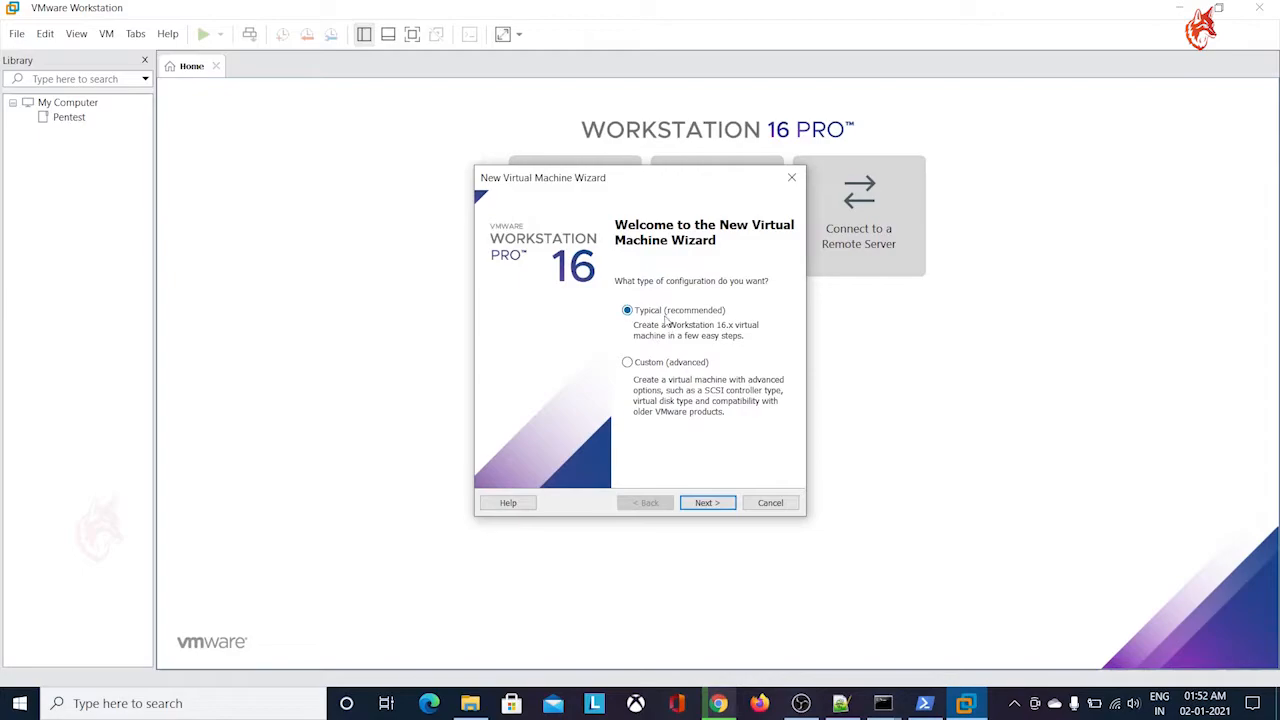
pyautogui.click(707, 503)
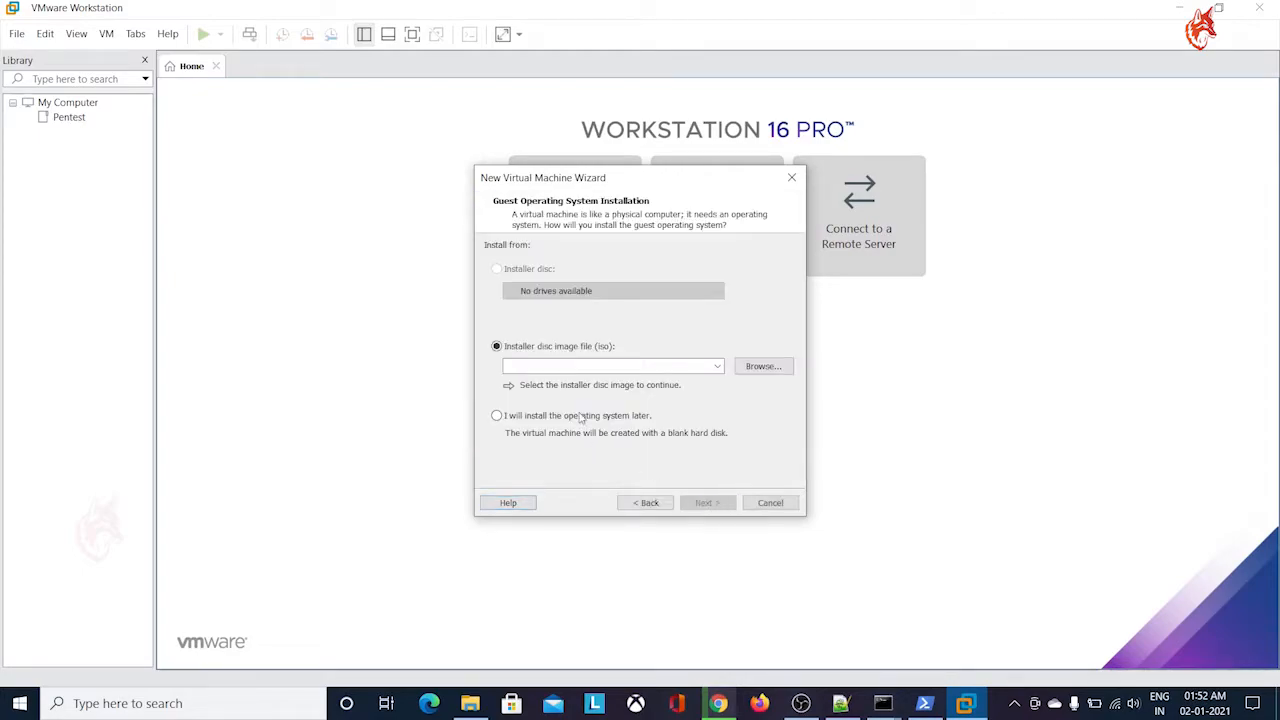
pyautogui.click(765, 368)
pyautogui.click(470, 703)
pyautogui.click(576, 173)
pyautogui.hotkey('ctrl', 'c')
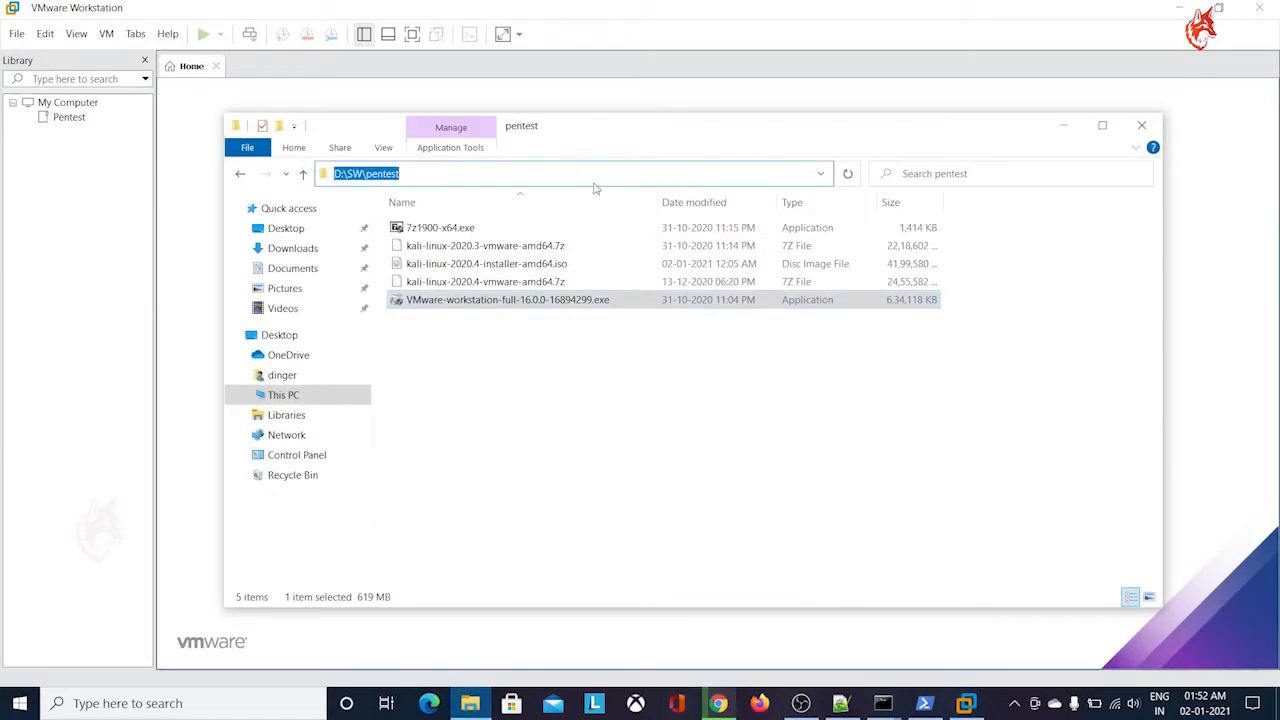
pyautogui.click(1064, 126)
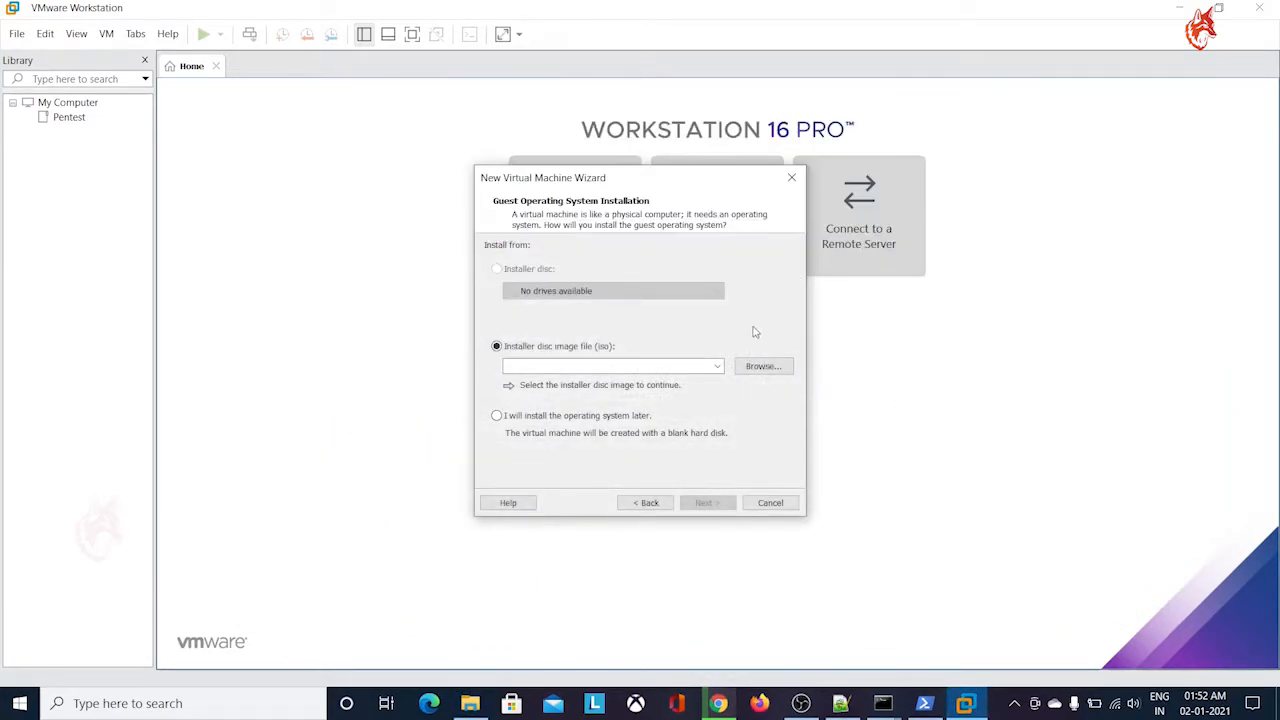
# Choose kali-linux-2020.4-installer-amd64.iso from D:\SW\pentest as the installer disc image and continue to the guest operating system selection
pyautogui.click(700, 368)
pyautogui.hotkey('ctrl', 'v')
pyautogui.click(763, 366)
pyautogui.click(801, 233)
pyautogui.hotkey('ctrl', 'v')
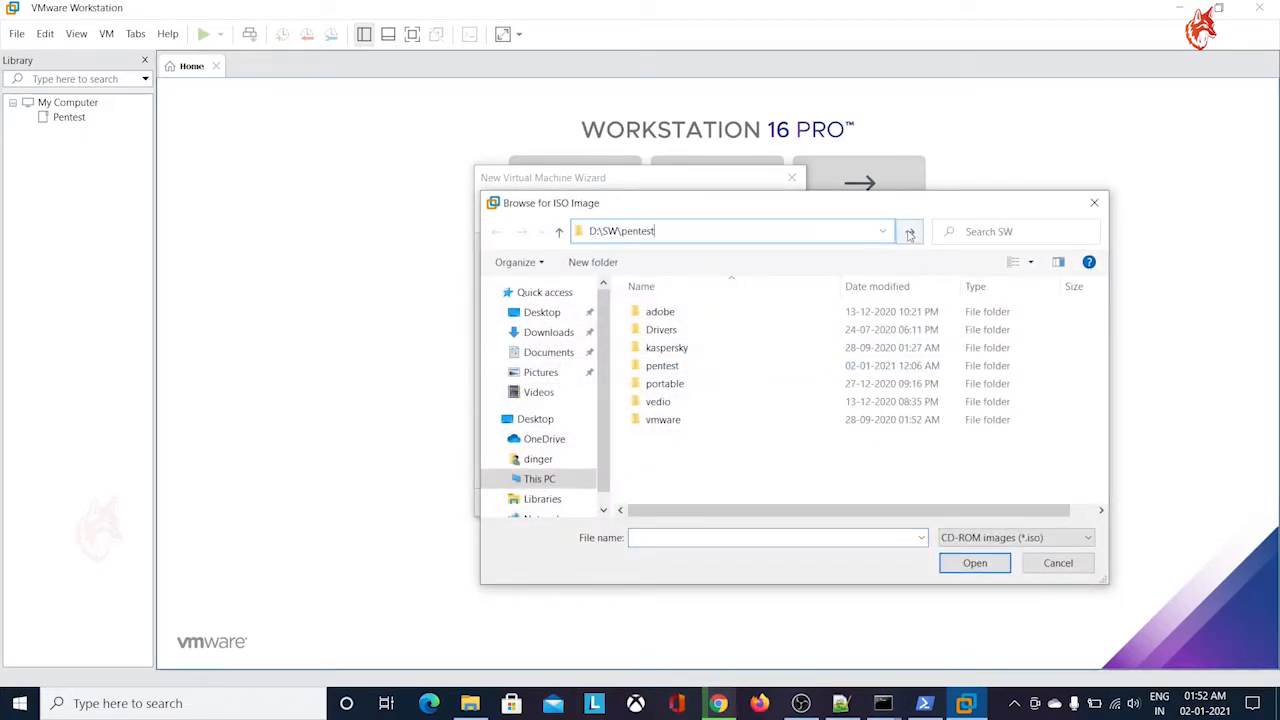
pyautogui.click(909, 231)
pyautogui.click(727, 316)
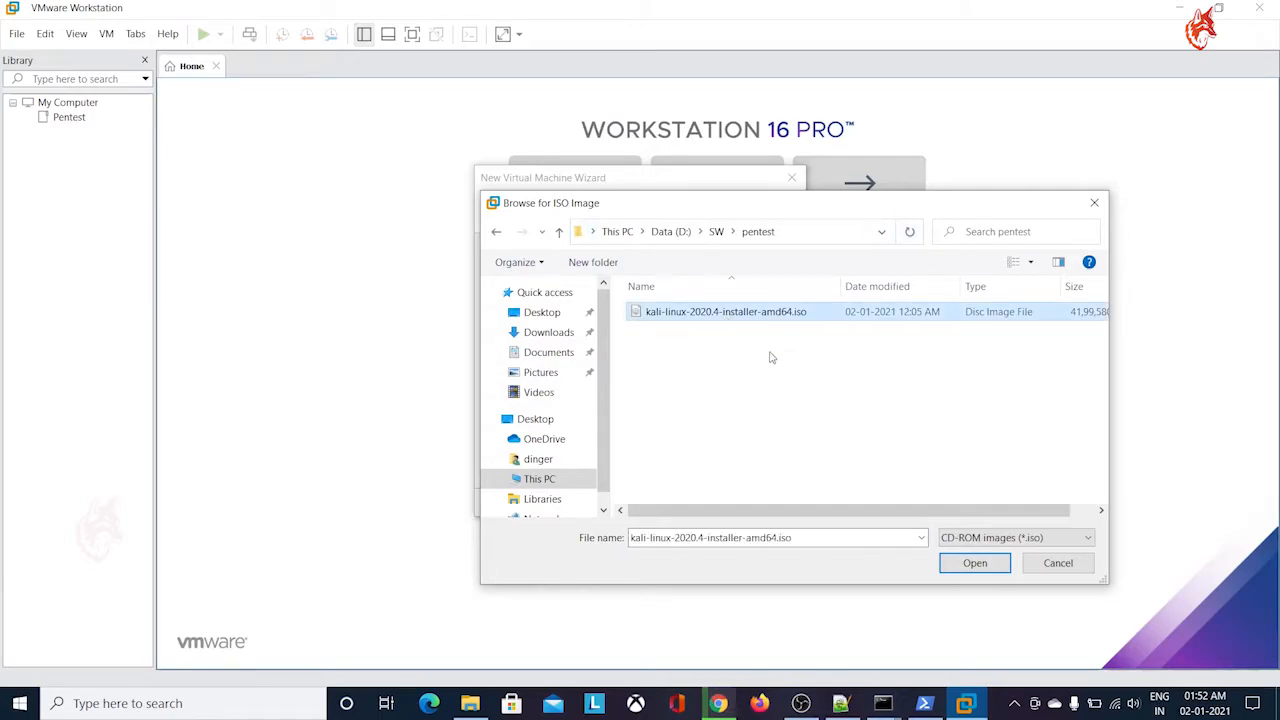
pyautogui.click(974, 563)
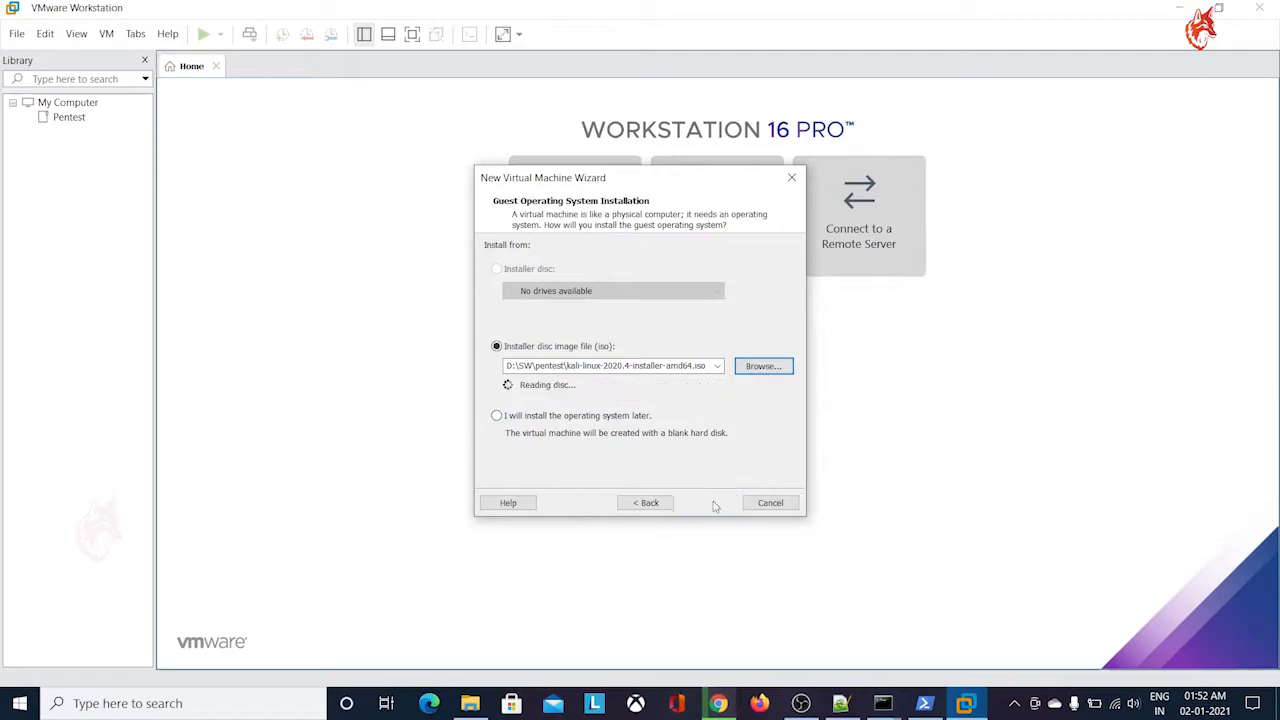
pyautogui.click(712, 503)
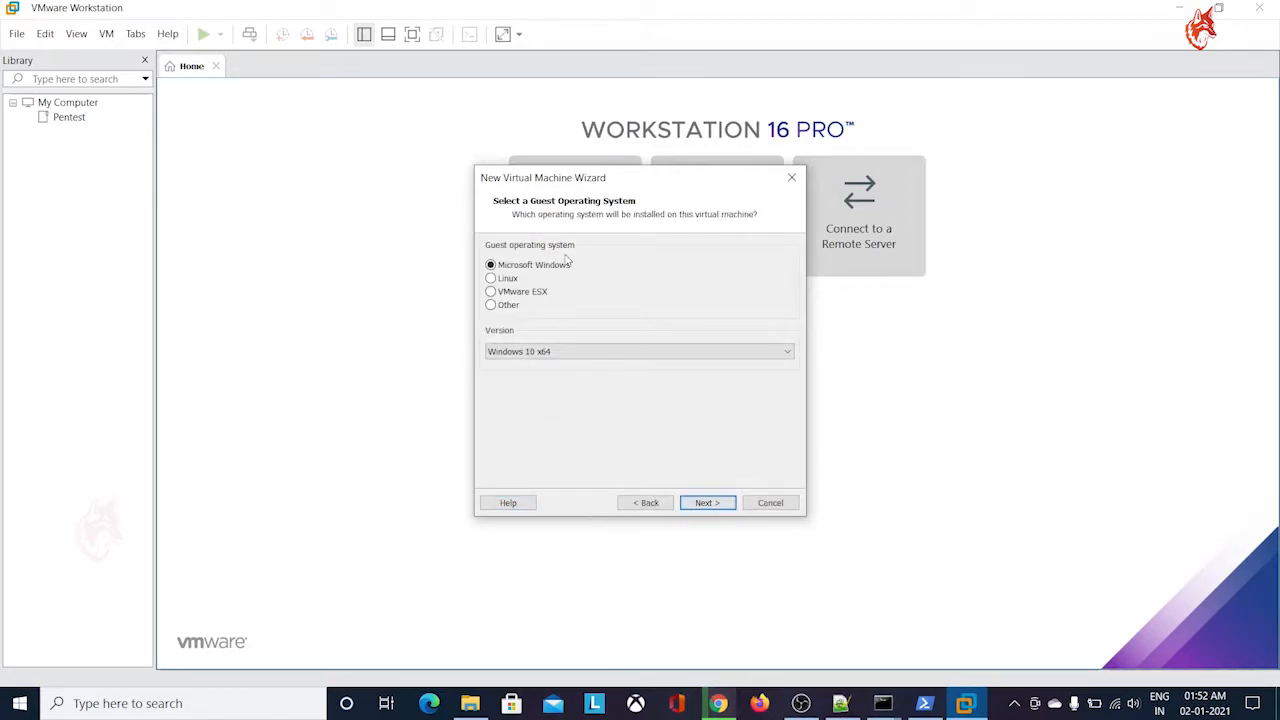
# Set the guest operating system to Linux with version Debian 10.x 64-bit
pyautogui.click(508, 280)
pyautogui.click(521, 352)
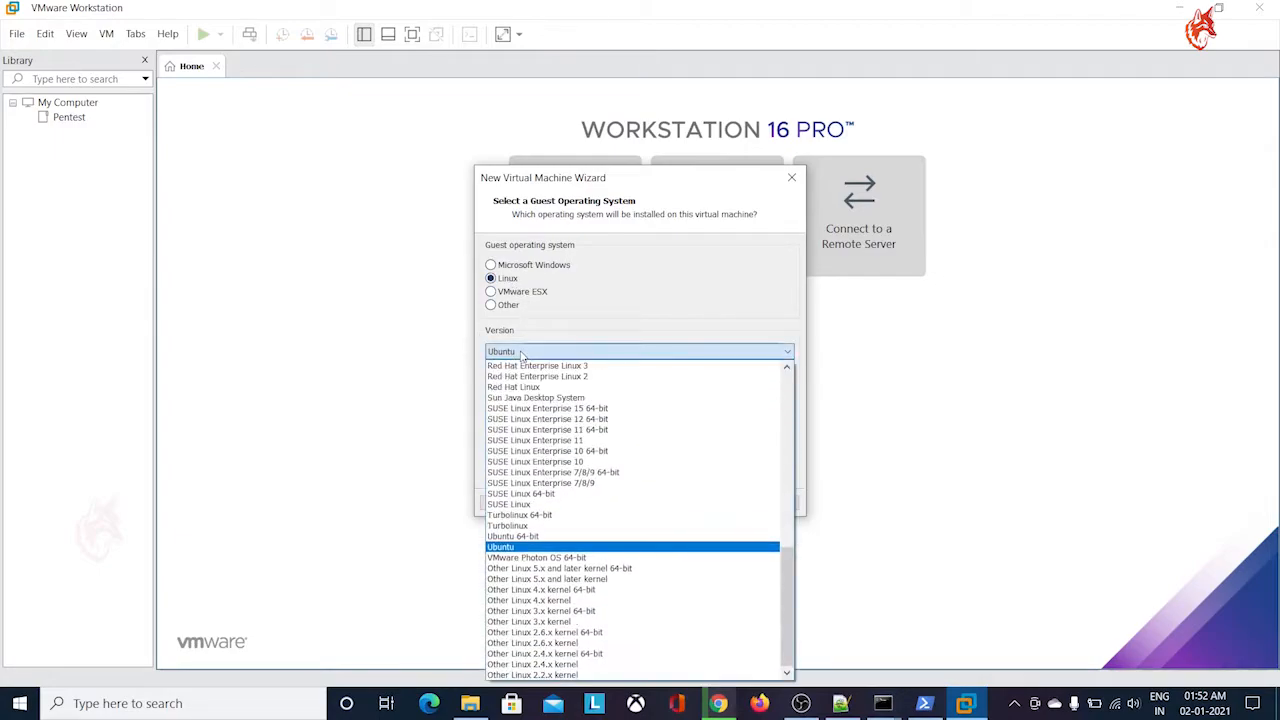
pyautogui.scroll(13, 610, 446)
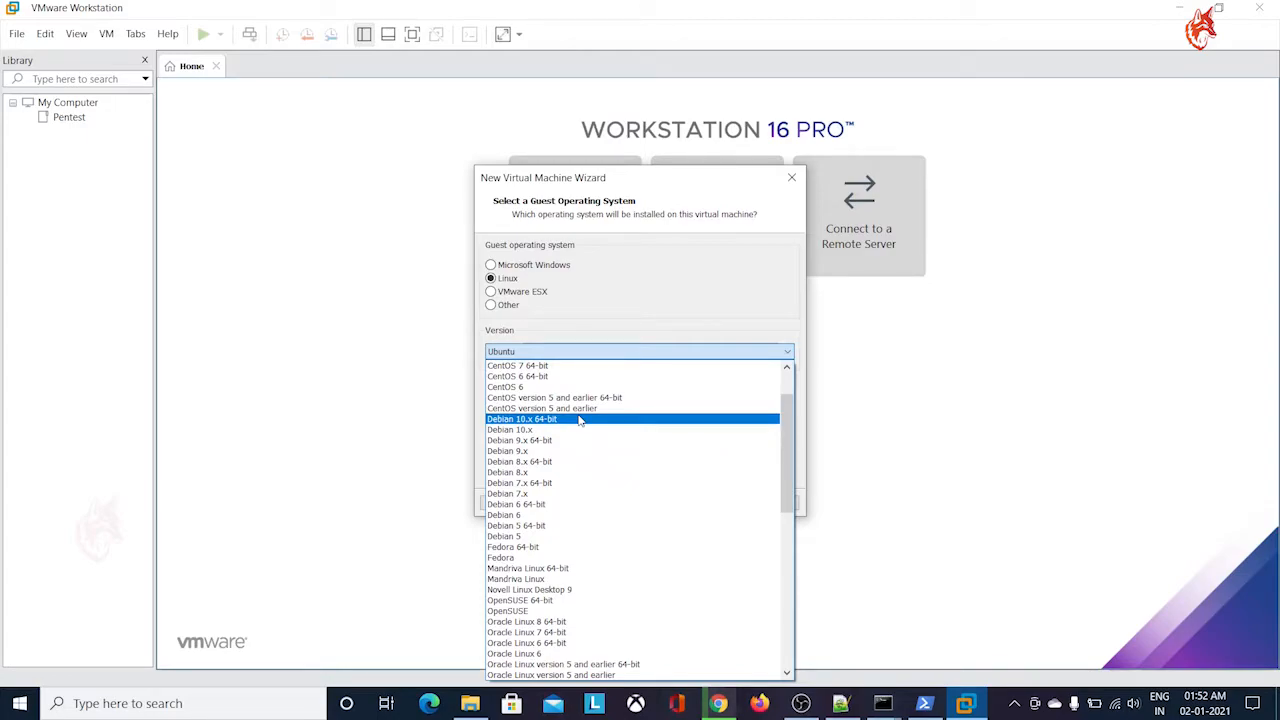
pyautogui.click(580, 420)
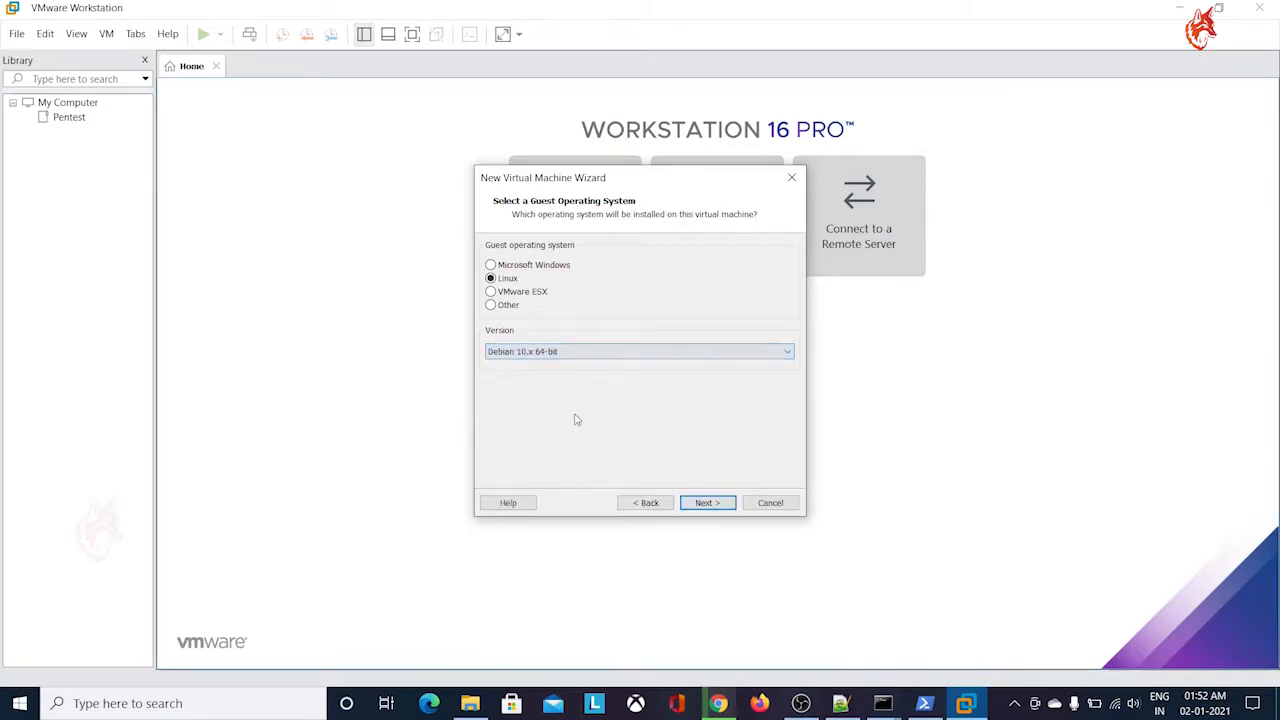
pyautogui.click(710, 502)
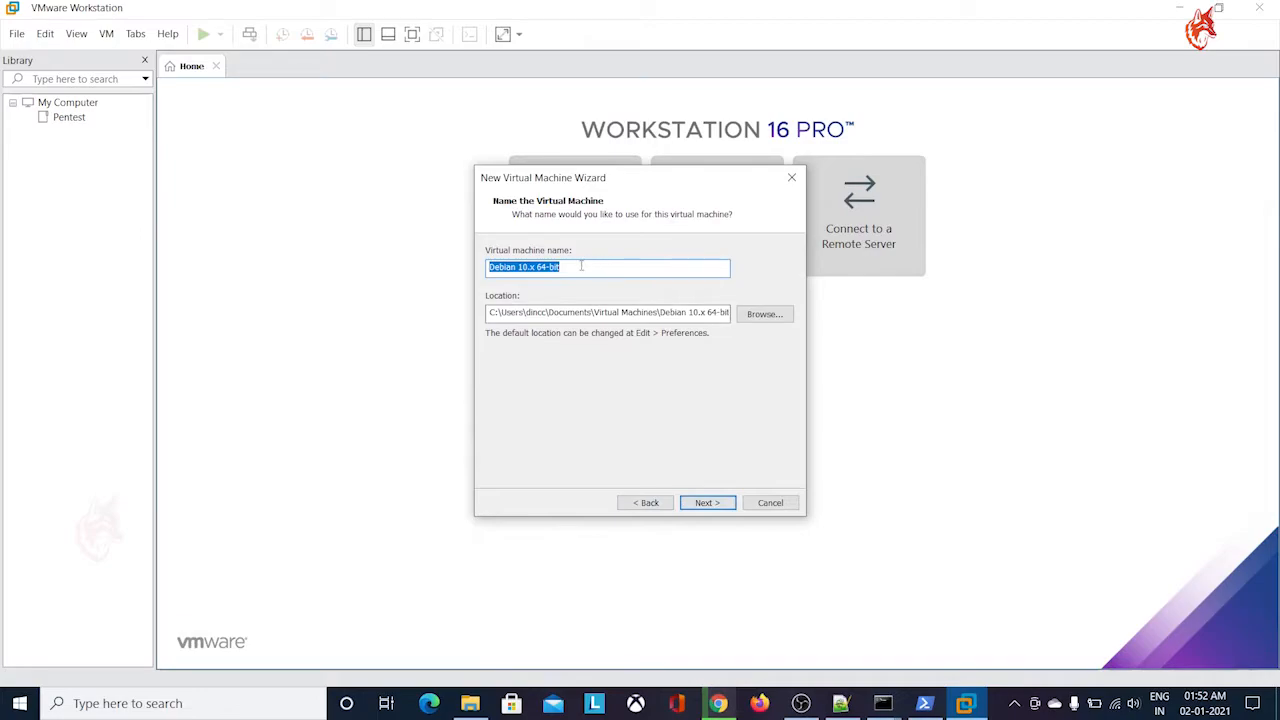
# Name the virtual machine Kali-linux and keep the default storage location
pyautogui.write('Kali')
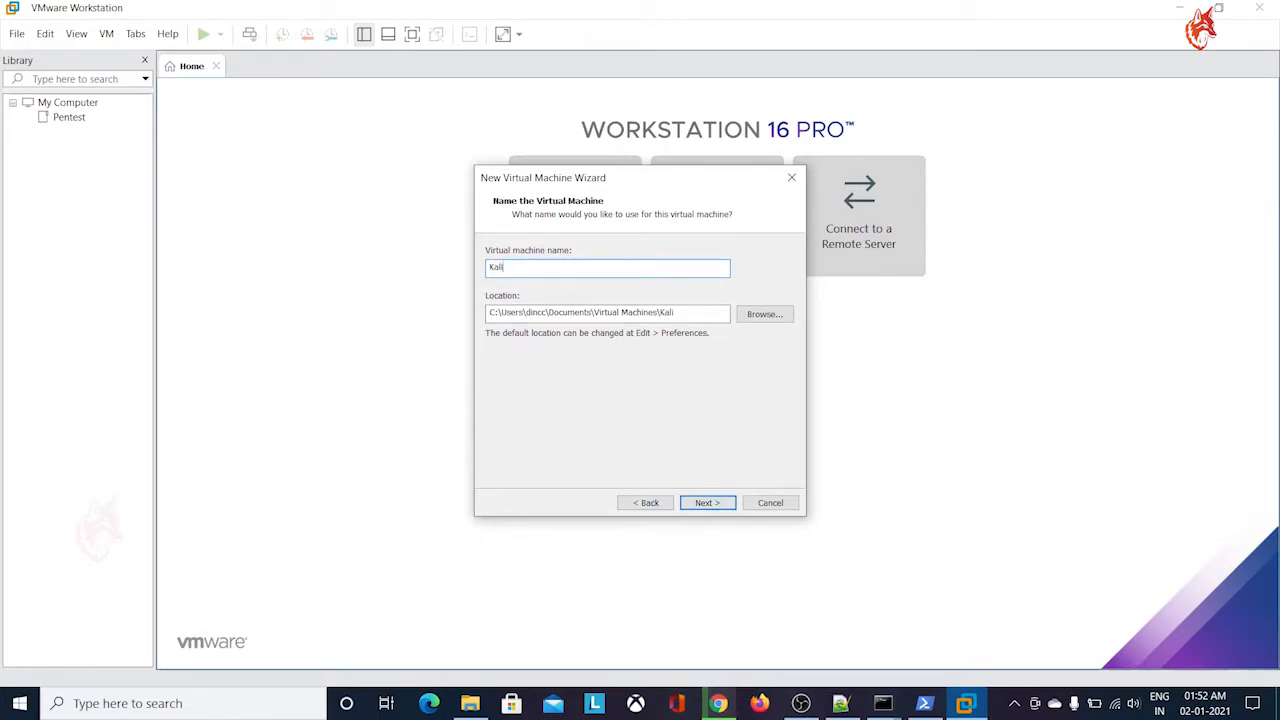
pyautogui.write('-linux')
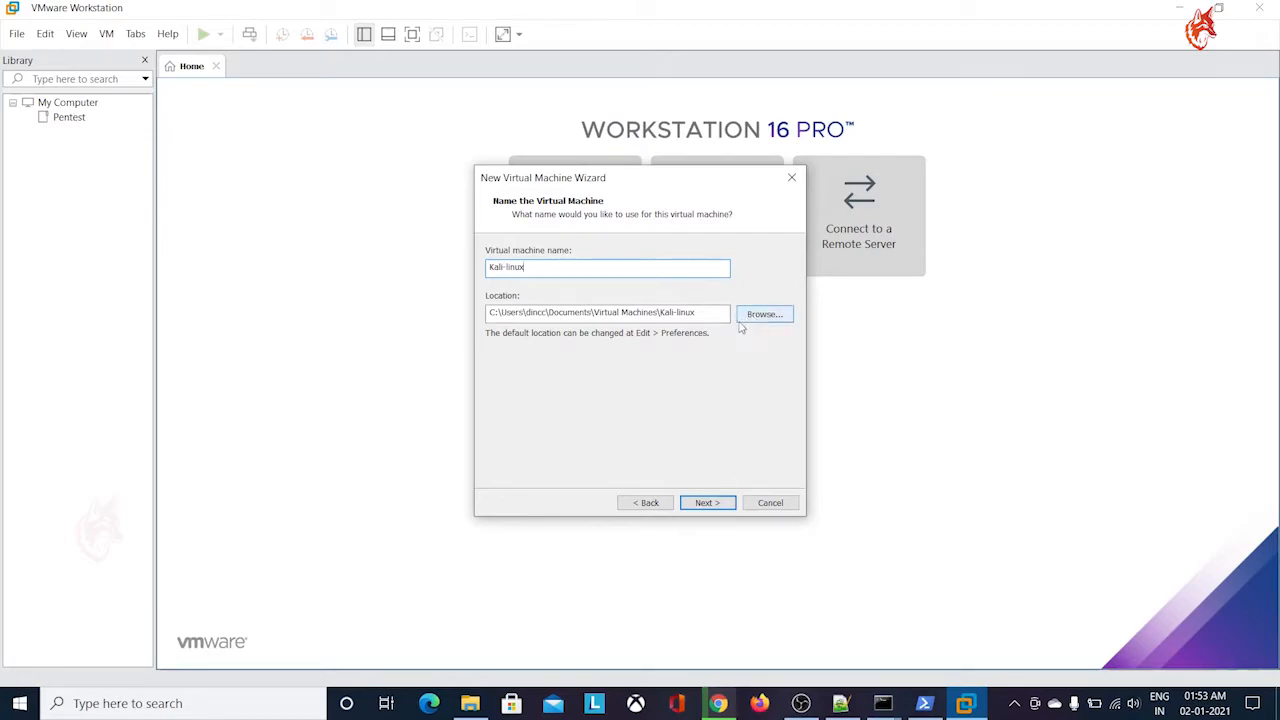
pyautogui.click(716, 508)
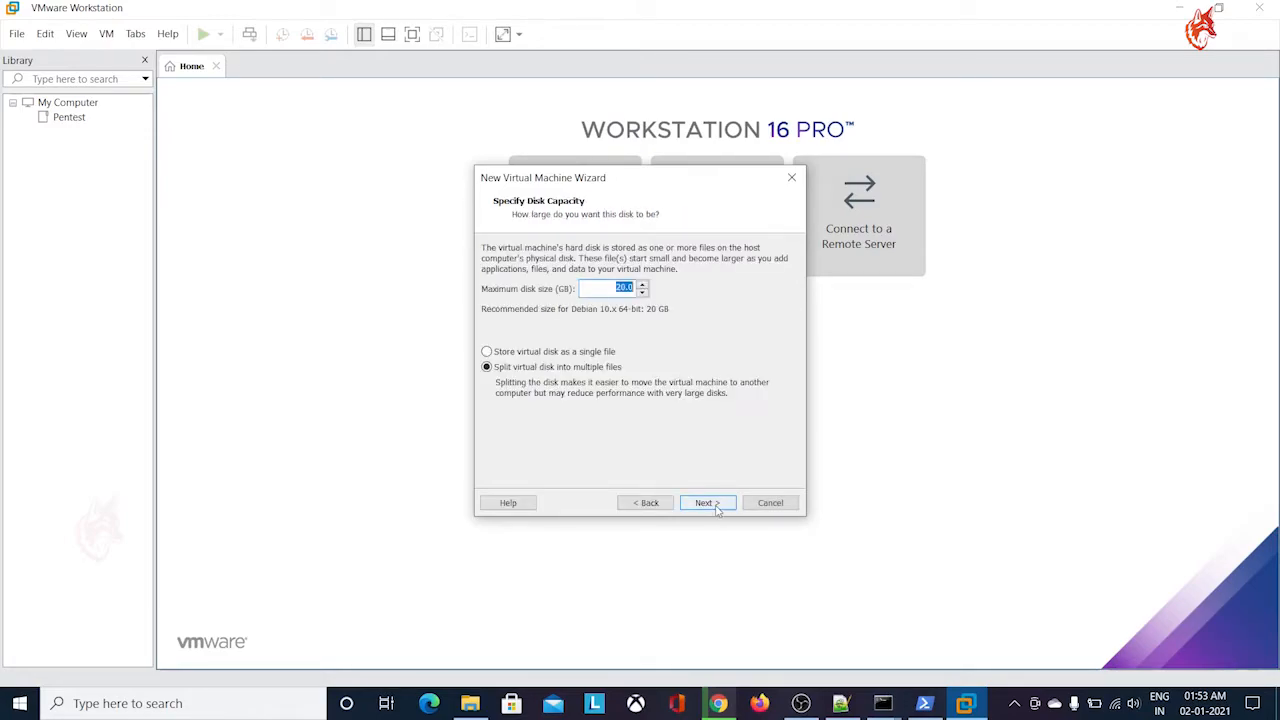
# Set the maximum disk size to 30 GB and store the virtual disk as a single file
pyautogui.click(622, 289)
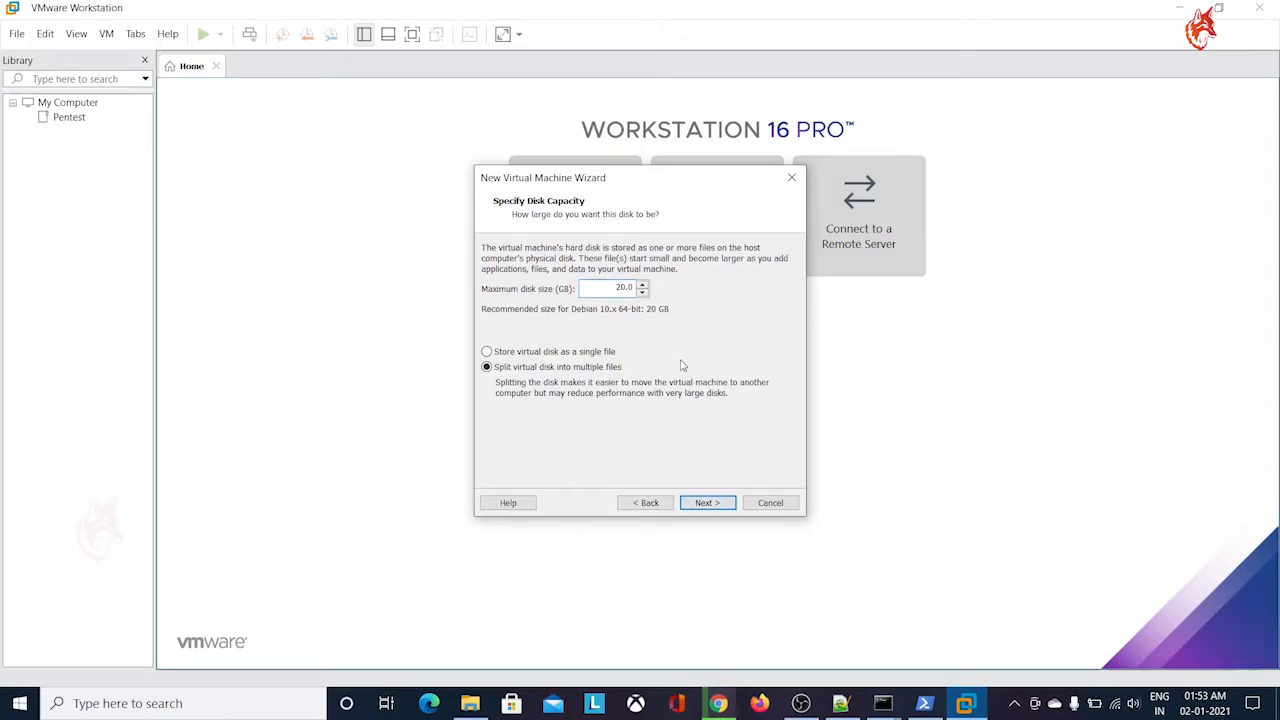
pyautogui.press('BackSpace')
pyautogui.press('BackSpace')
pyautogui.write('30')
pyautogui.click(578, 354)
pyautogui.click(606, 370)
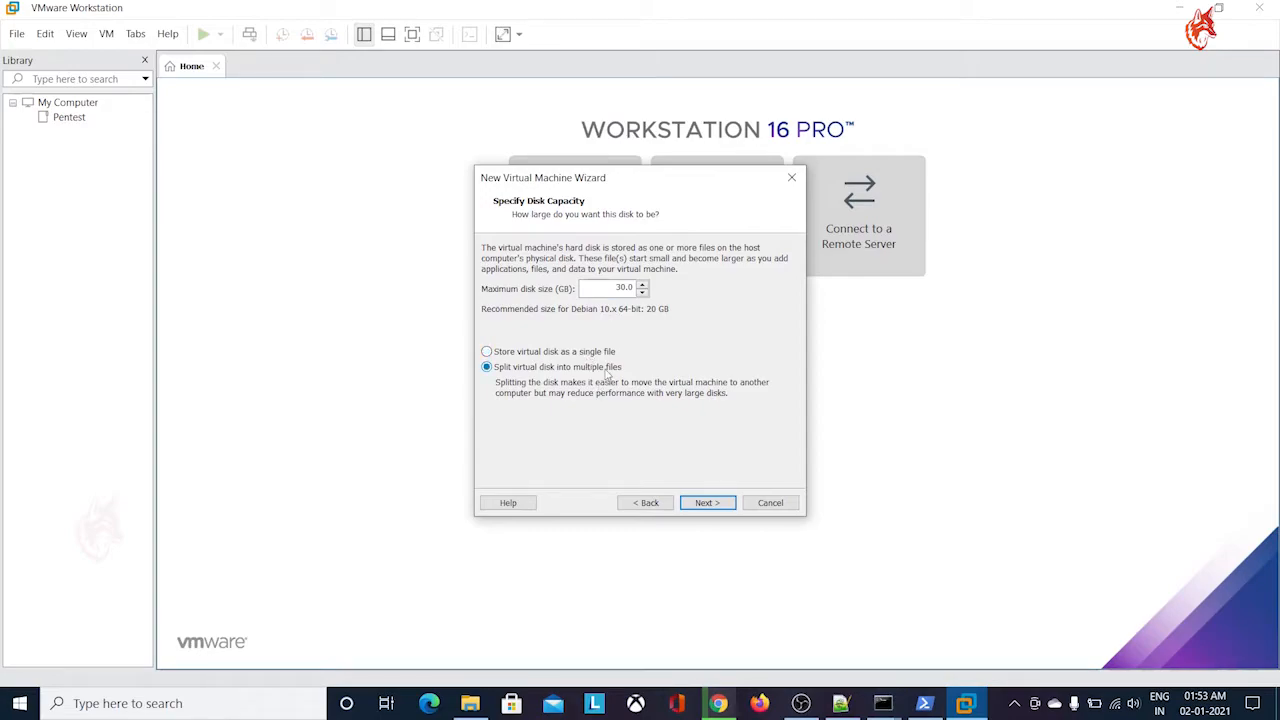
pyautogui.click(602, 354)
pyautogui.click(712, 503)
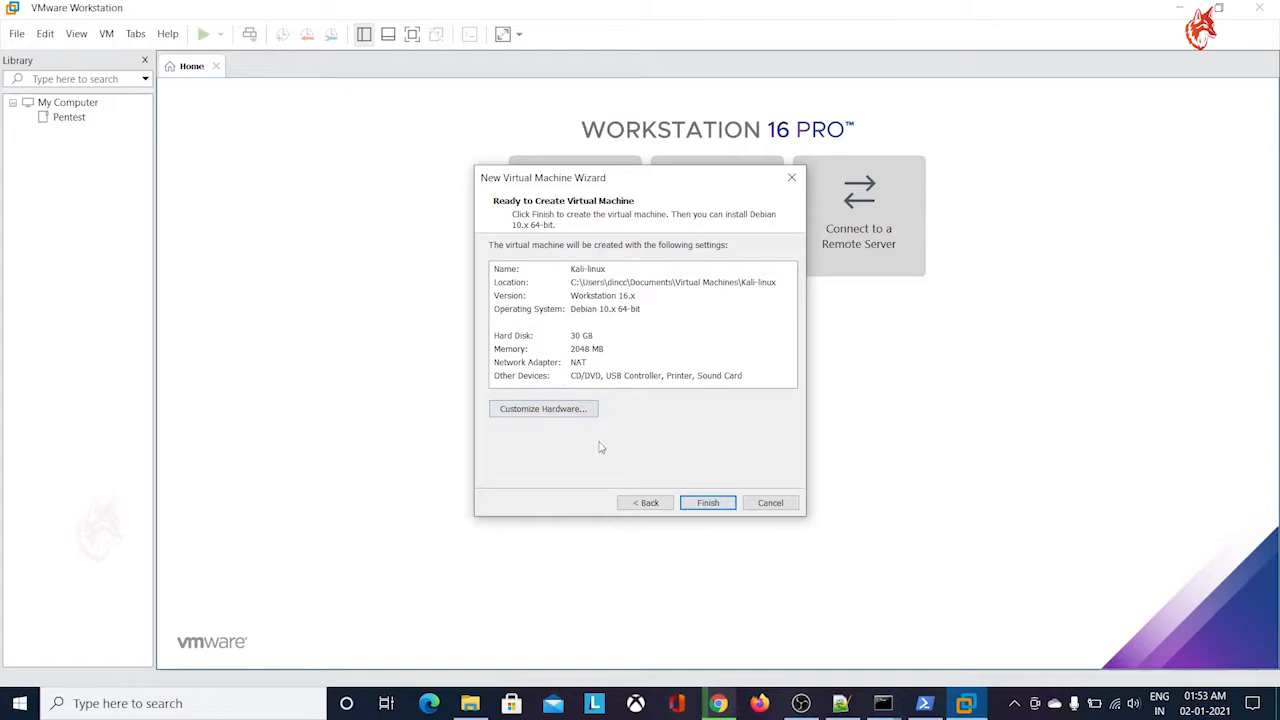
# Customize the hardware to 2 processors with 2 cores each, keeping 2 GB of memory, and finish creating the virtual machine
pyautogui.click(585, 413)
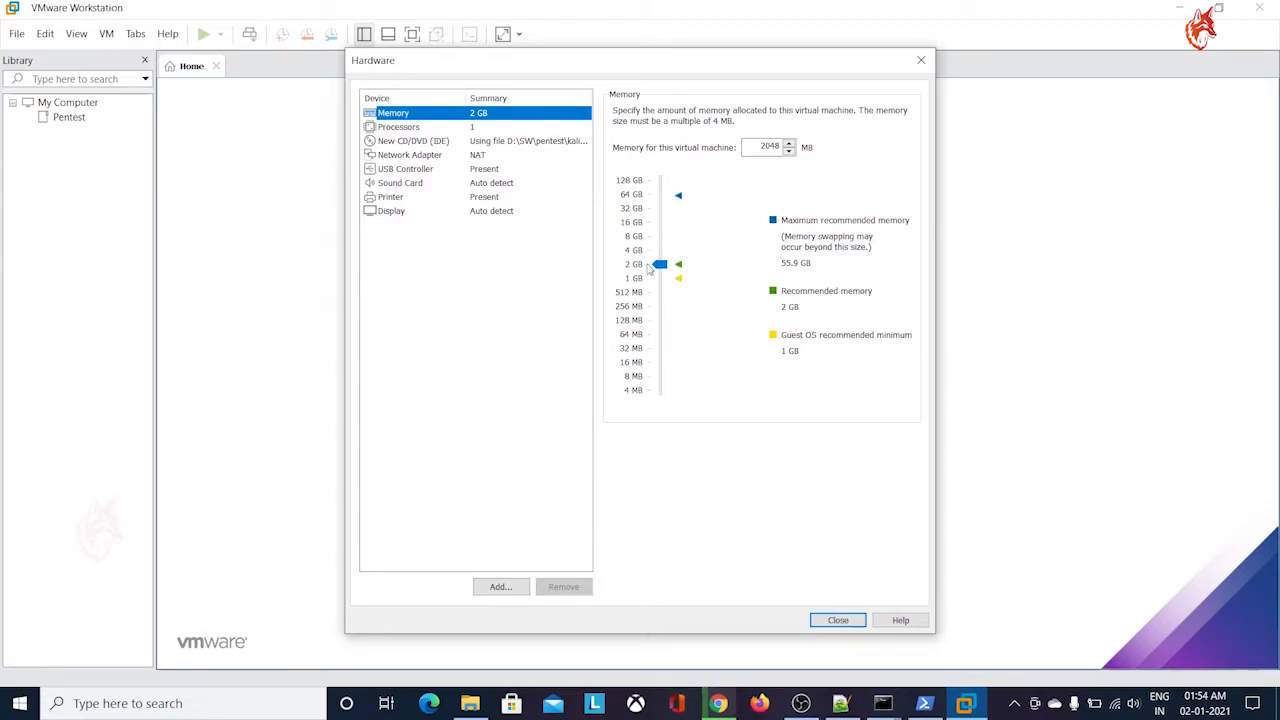
pyautogui.click(375, 133)
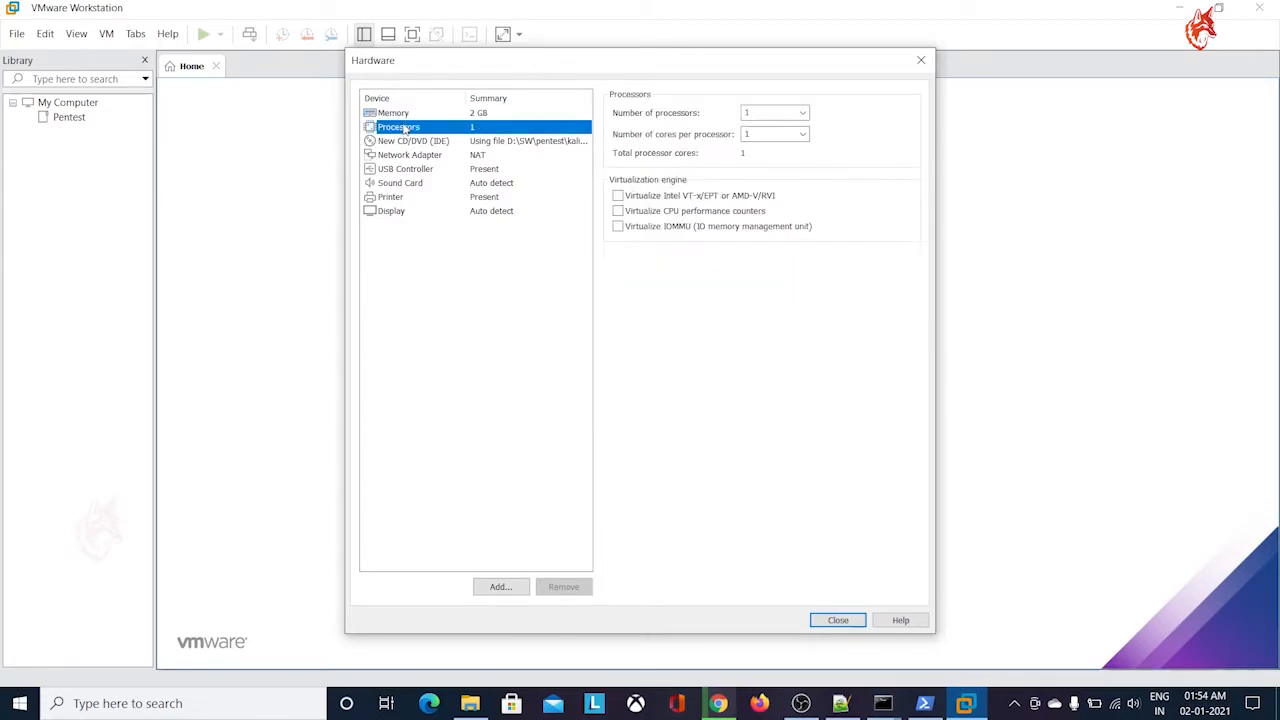
pyautogui.click(765, 112)
pyautogui.click(802, 112)
pyautogui.click(790, 140)
pyautogui.click(802, 133)
pyautogui.click(795, 158)
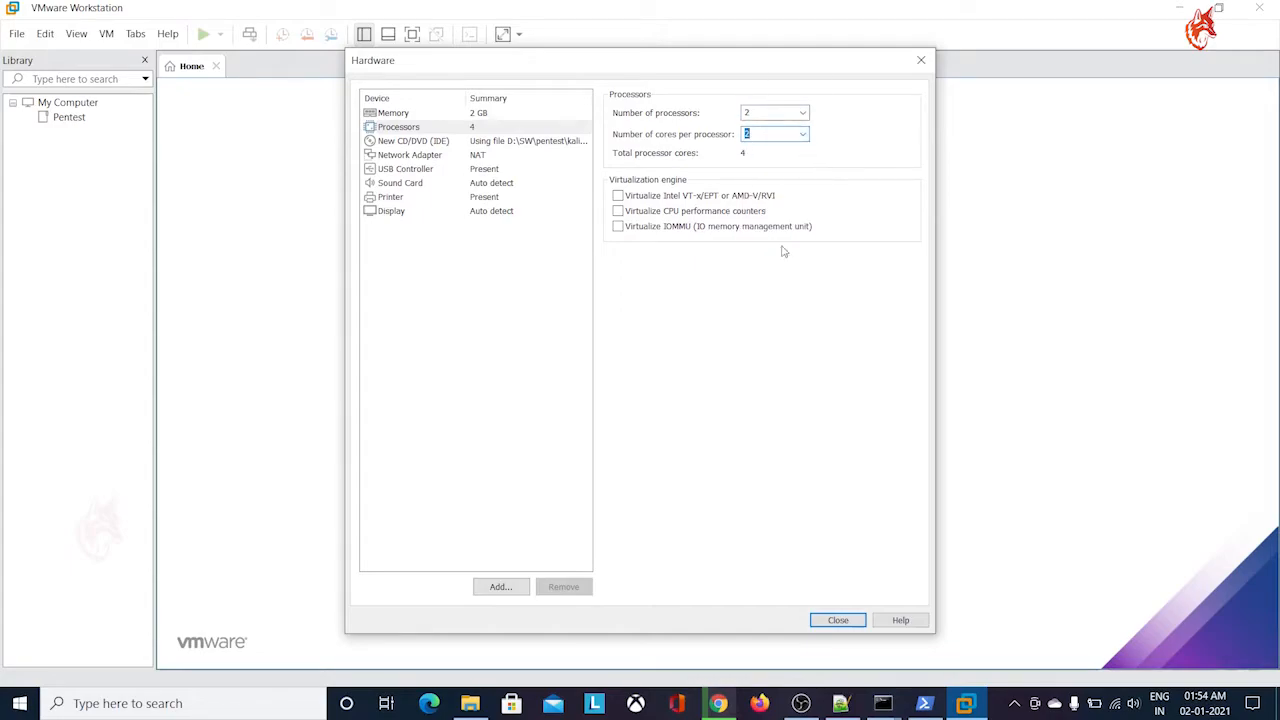
pyautogui.click(774, 135)
pyautogui.click(834, 620)
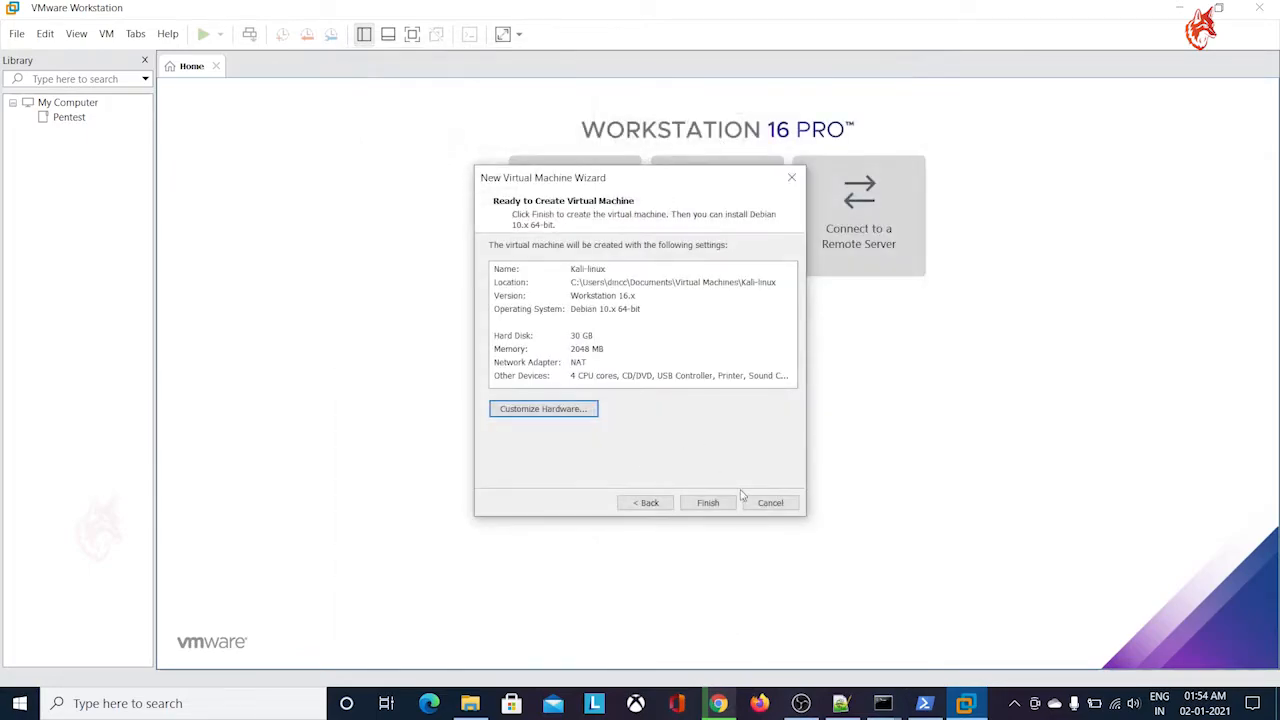
pyautogui.click(716, 503)
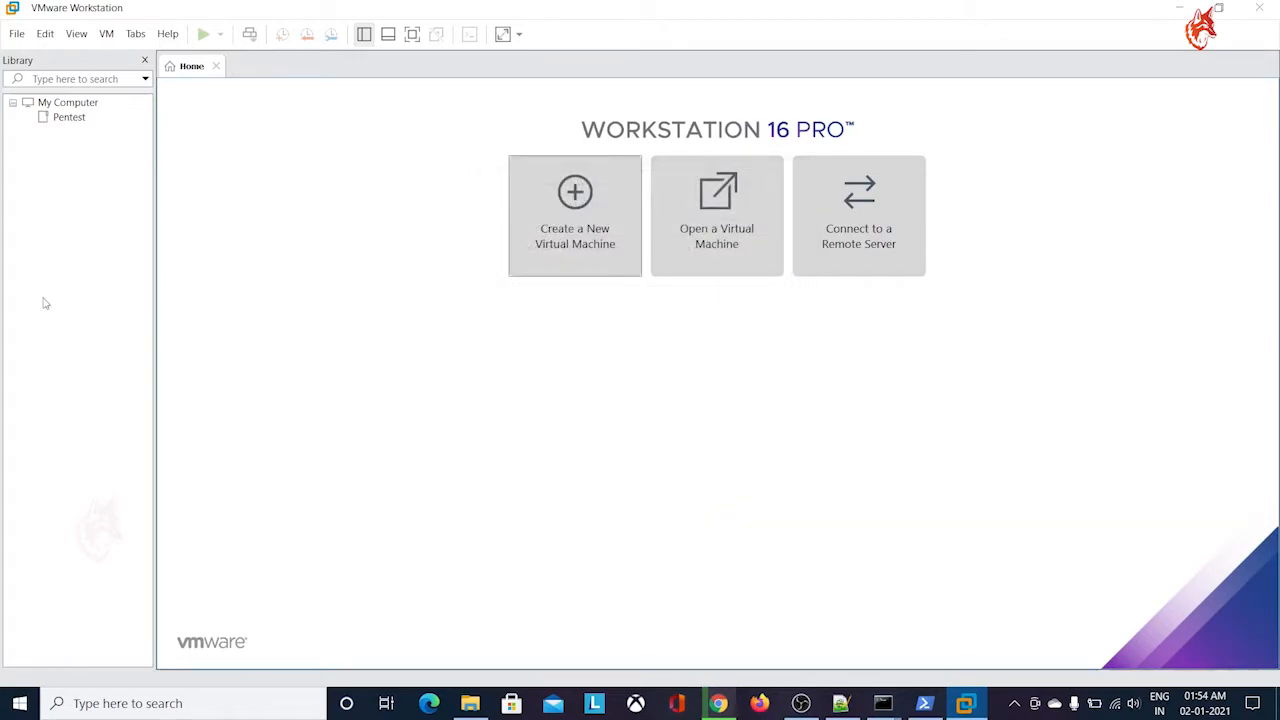
# Move the Kali-linux virtual machine into the Pentest folder of the library and review its hardware settings without changing them
pyautogui.click(72, 119)
pyautogui.press('Return')
pyautogui.click(92, 132)
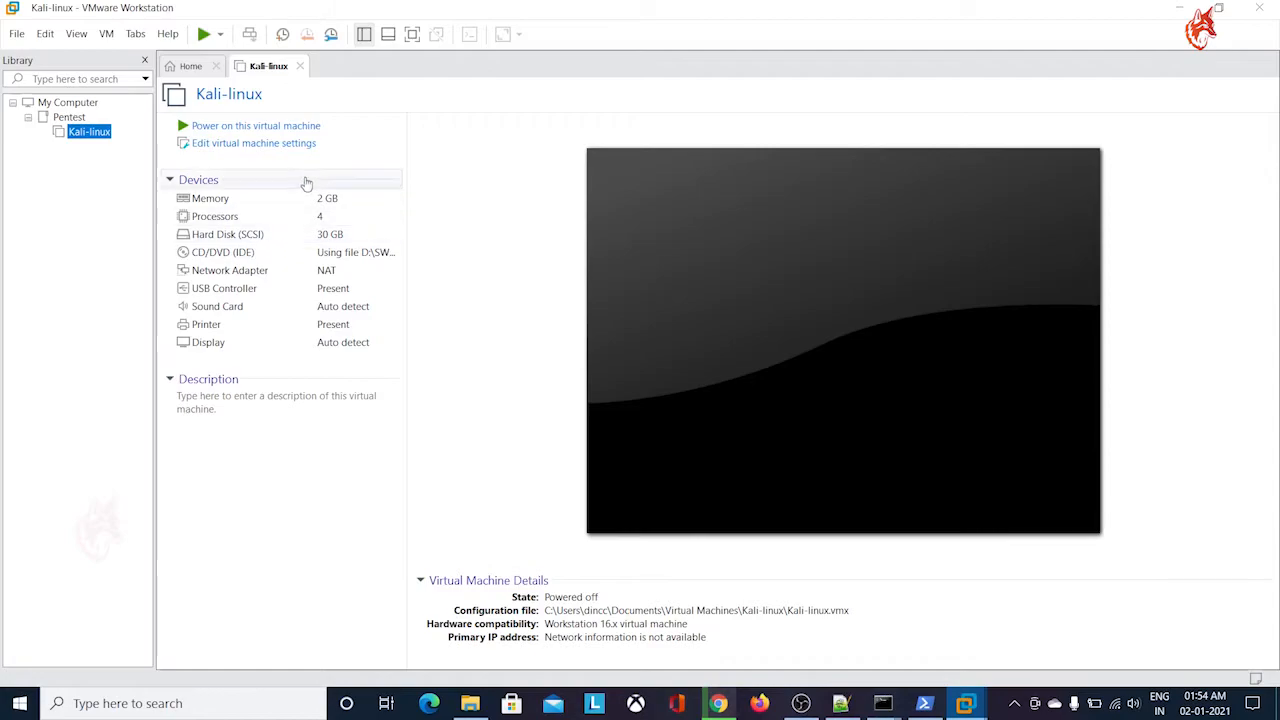
pyautogui.click(215, 146)
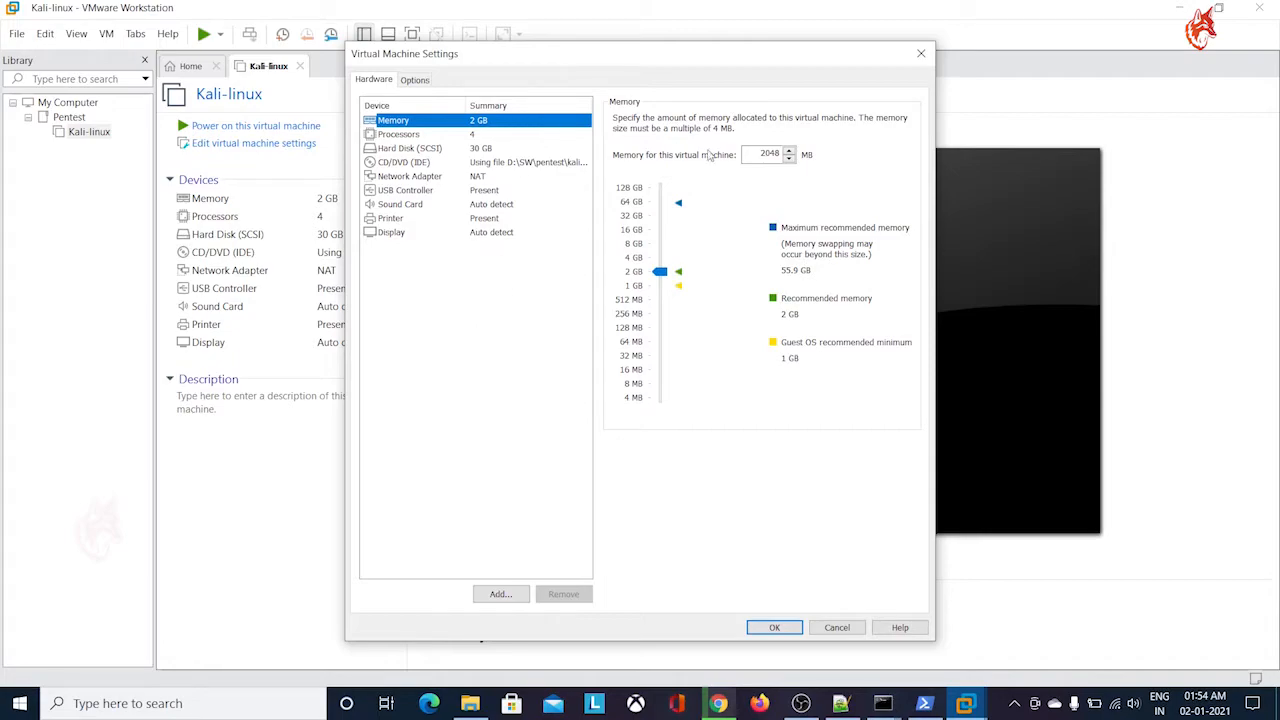
pyautogui.click(828, 627)
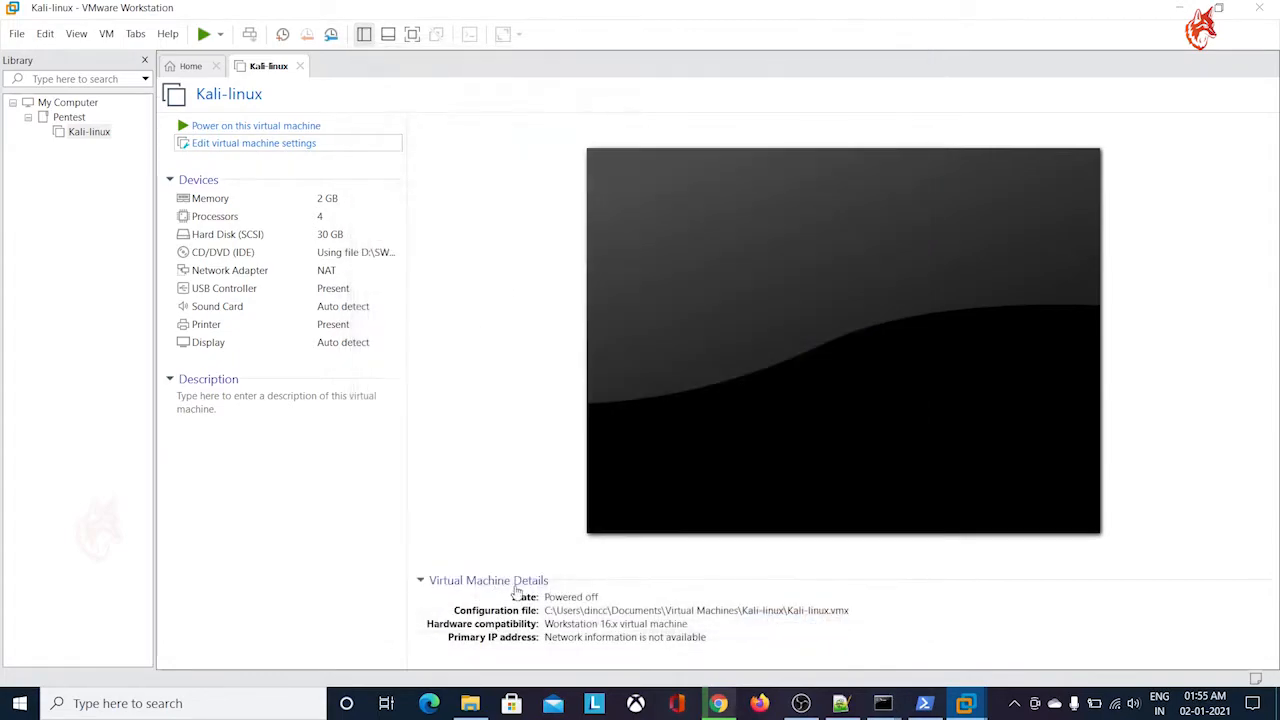
# Power on the Kali-linux virtual machine and start the Graphical install from the Kali installer menu
pyautogui.click(309, 127)
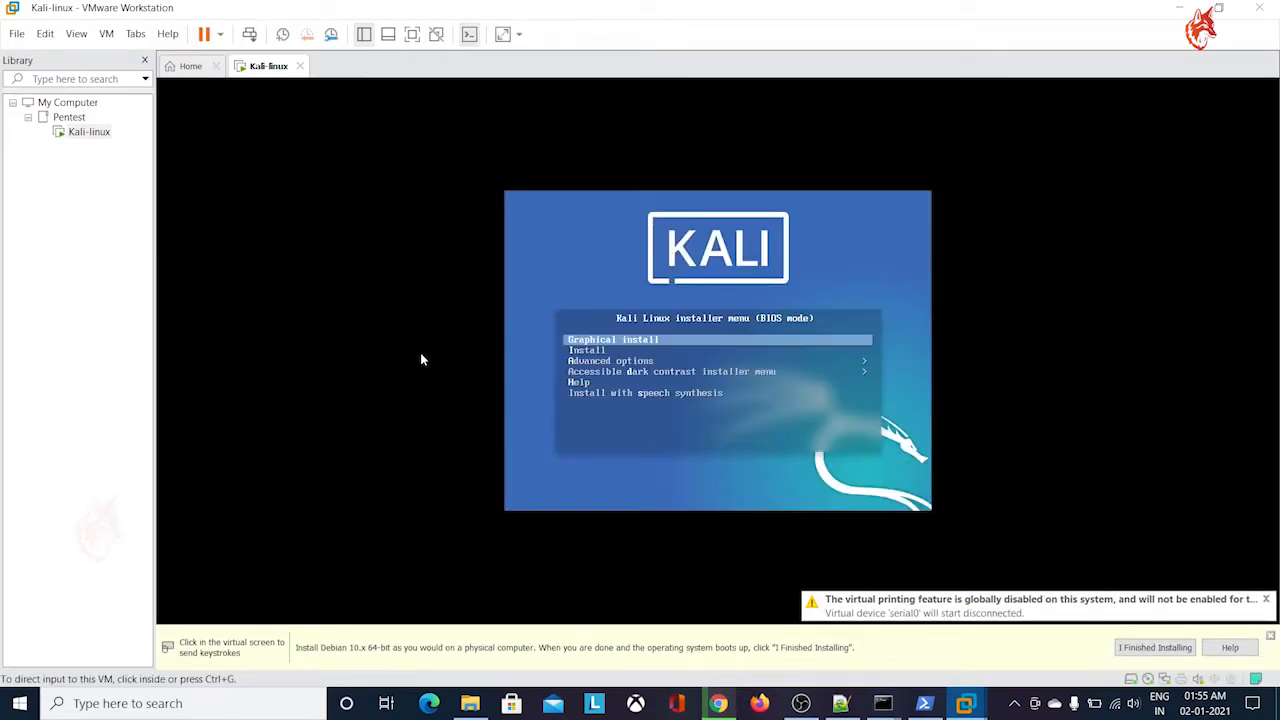
pyautogui.click(914, 372)
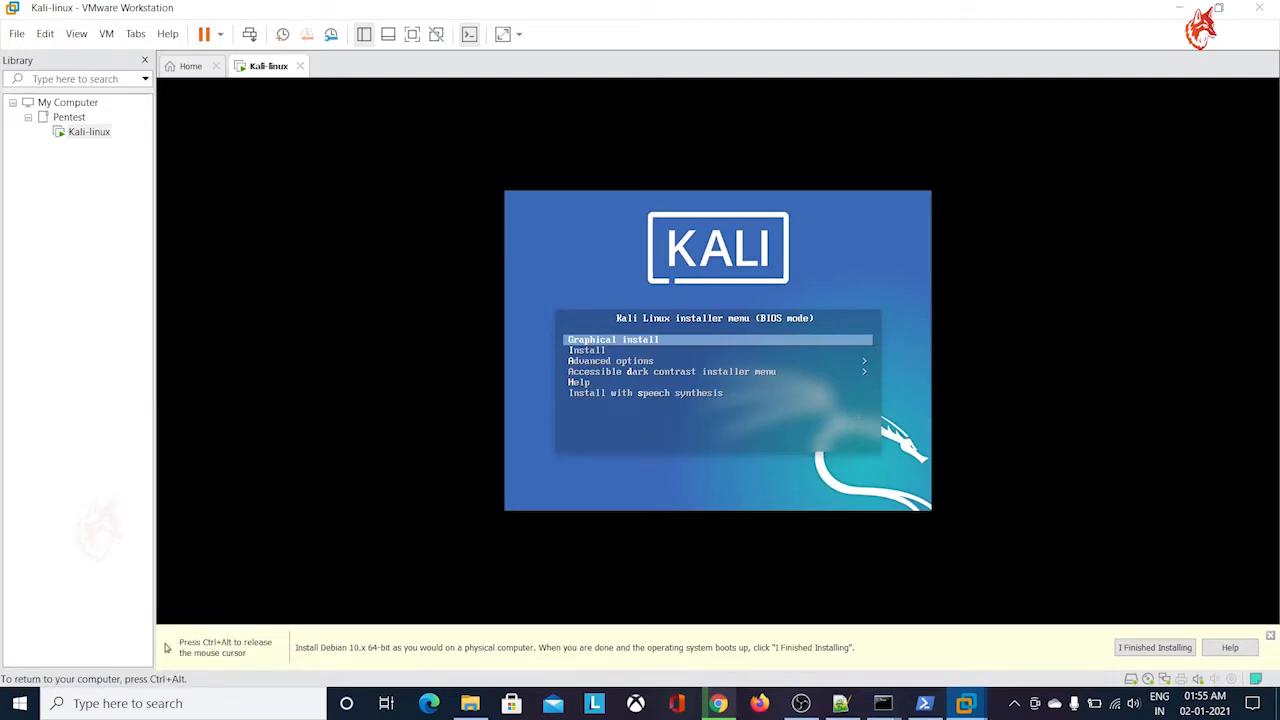
pyautogui.press('Down')
pyautogui.press('Up')
pyautogui.press('Down')
pyautogui.press('Down')
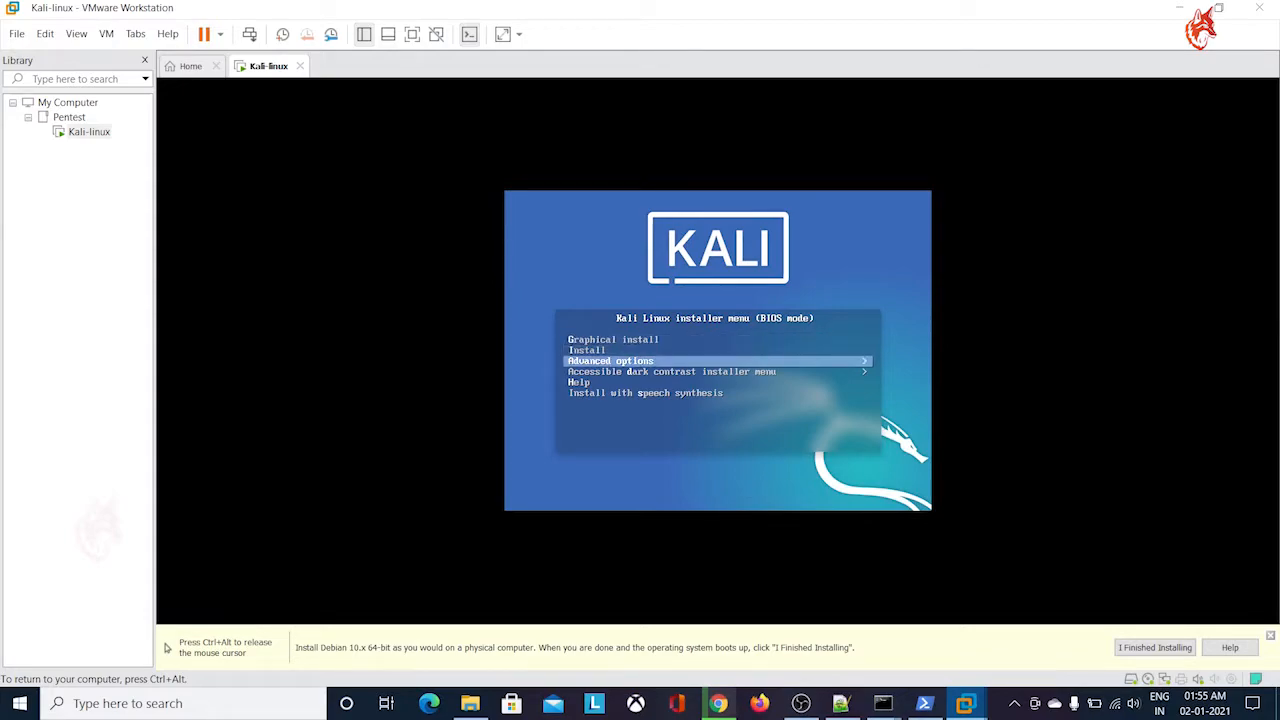
pyautogui.press('Down')
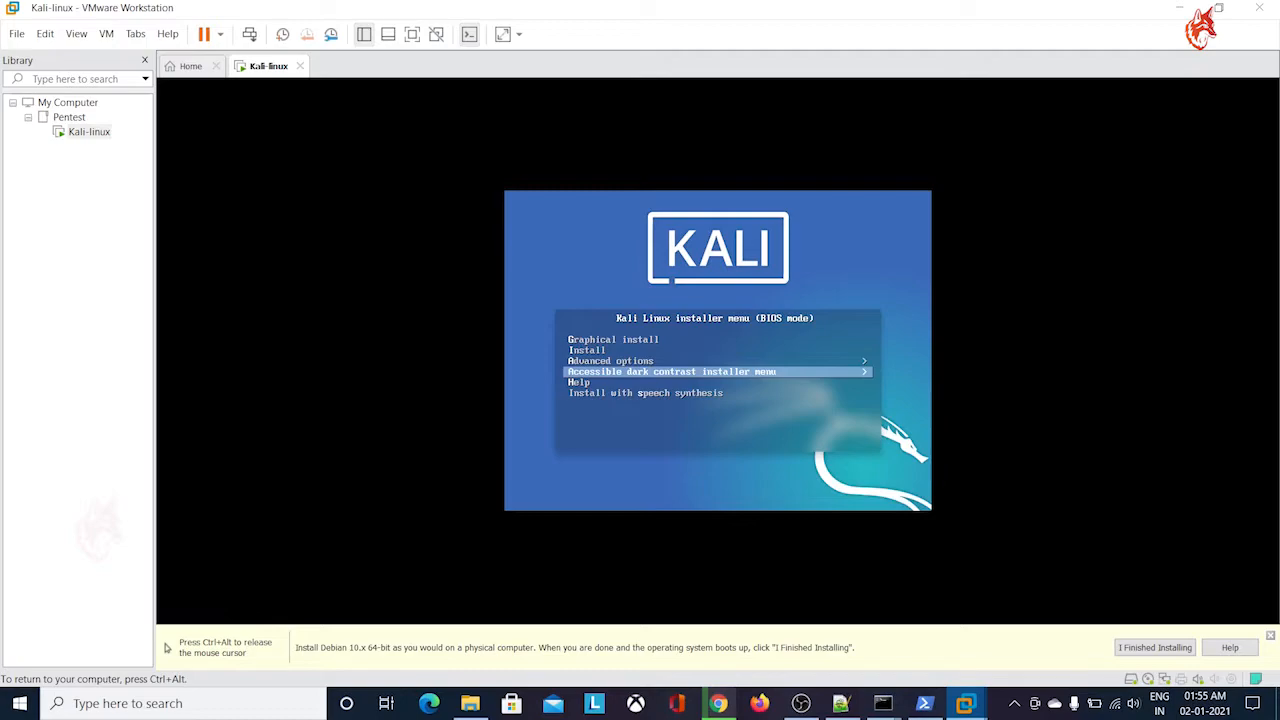
pyautogui.press('Down')
pyautogui.press('Down')
pyautogui.press('Up')
pyautogui.press('Up')
pyautogui.press('Up')
pyautogui.press('Up')
pyautogui.press('Up')
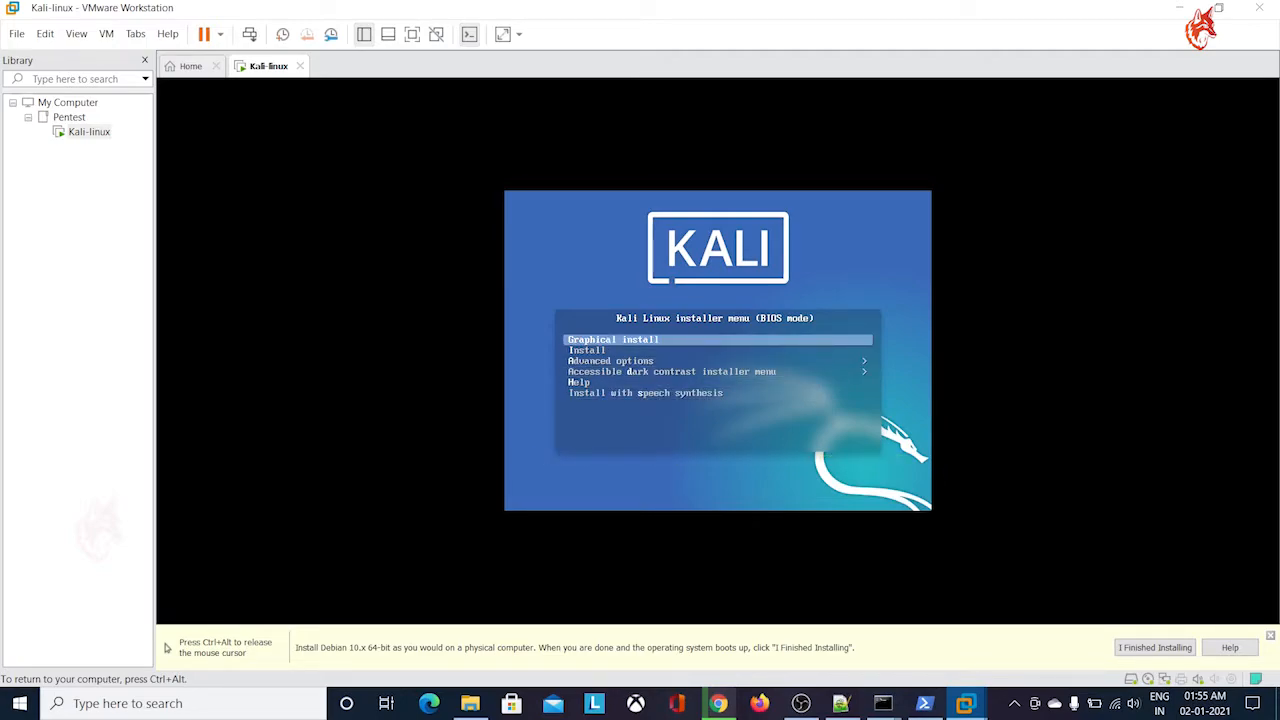
pyautogui.press('Return')
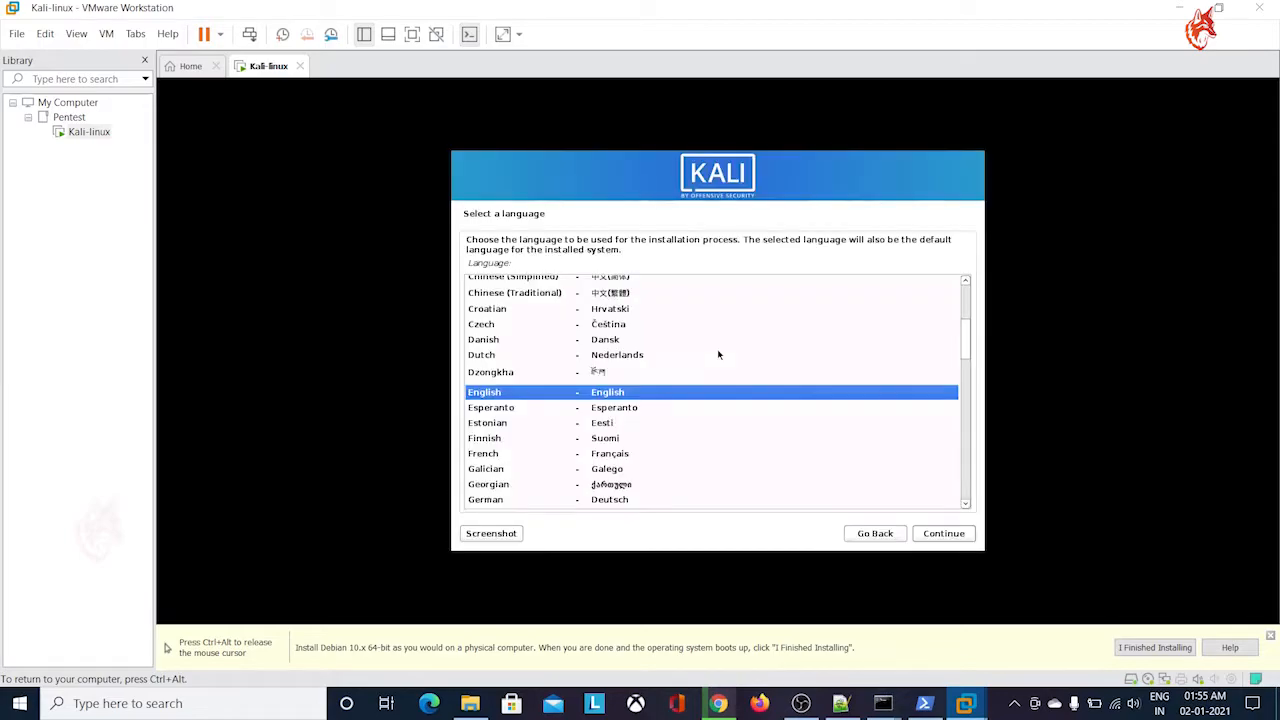
# Set the installer's localization to English language, Singapore location and American English keymap
pyautogui.press('Up')
pyautogui.press('Down')
pyautogui.click(944, 534)
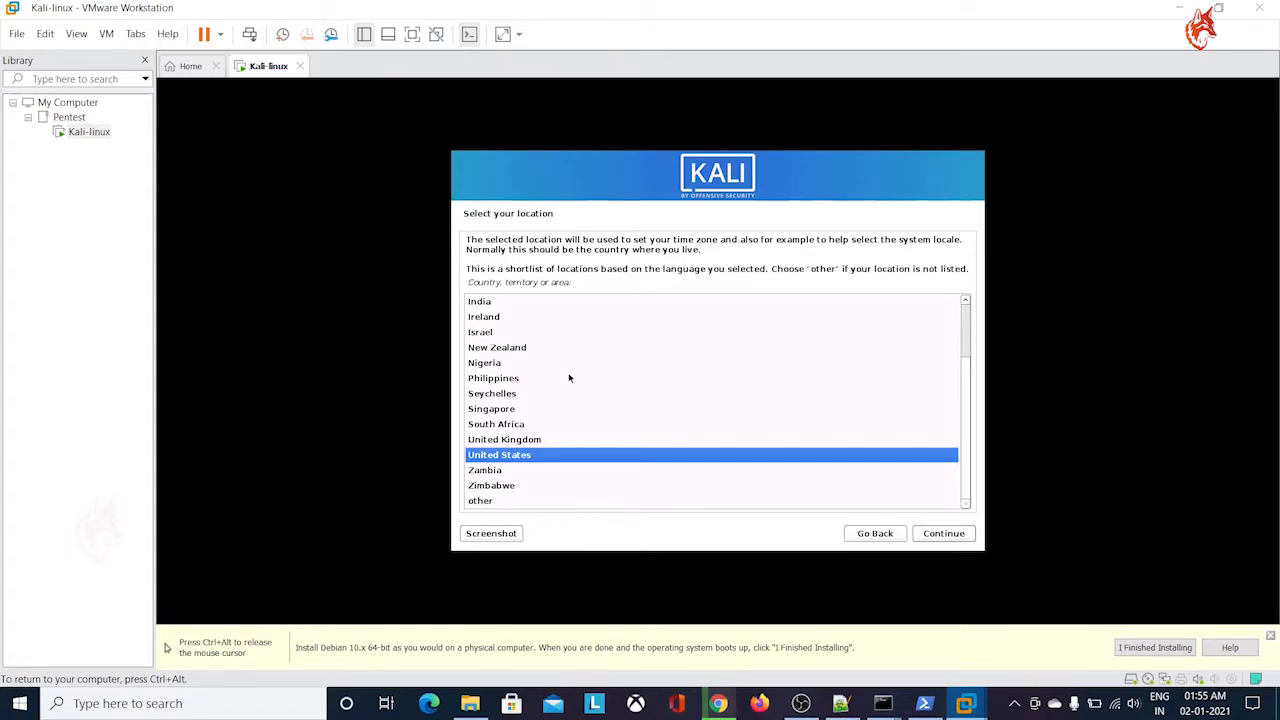
pyautogui.scroll(2, 569, 377)
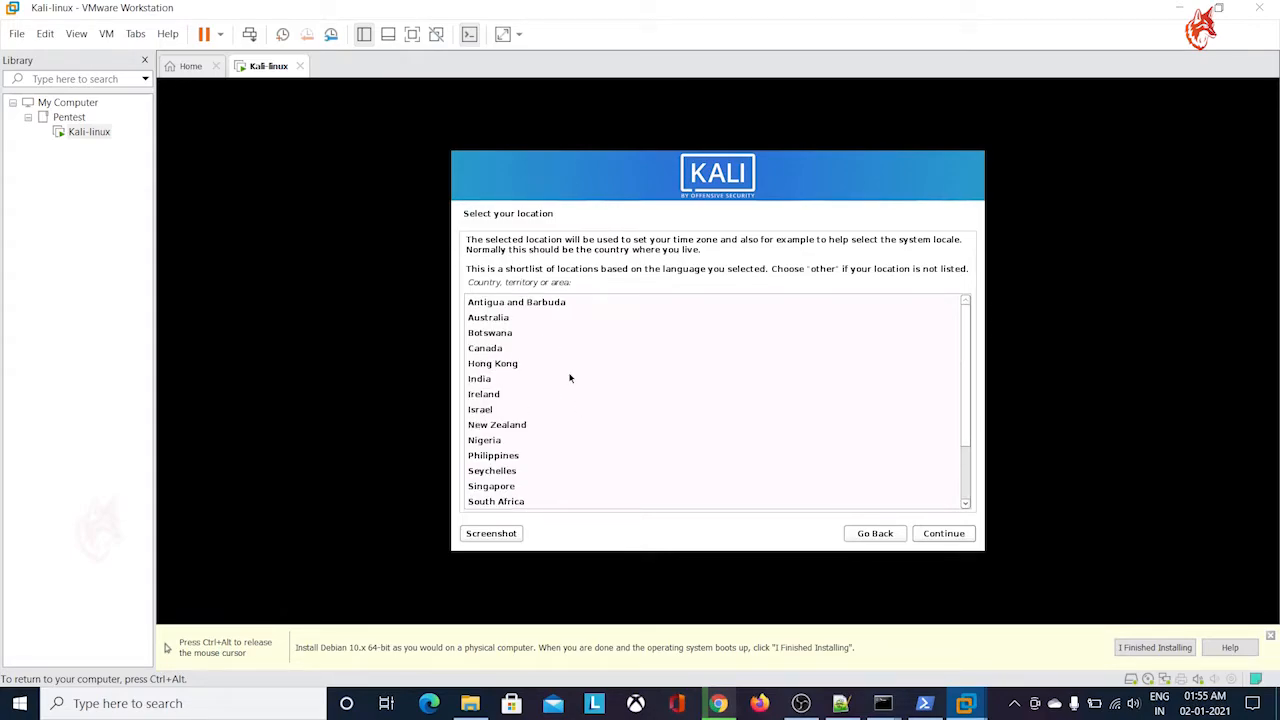
pyautogui.scroll(-2, 570, 355)
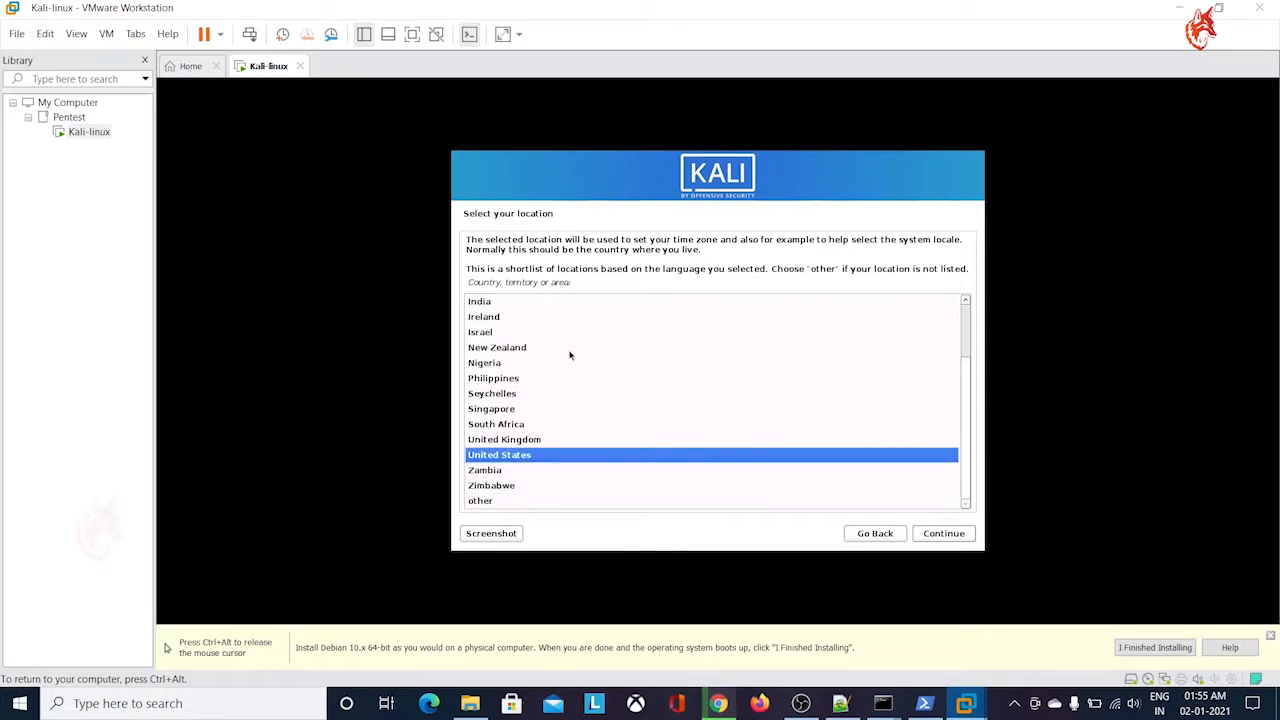
pyautogui.click(560, 406)
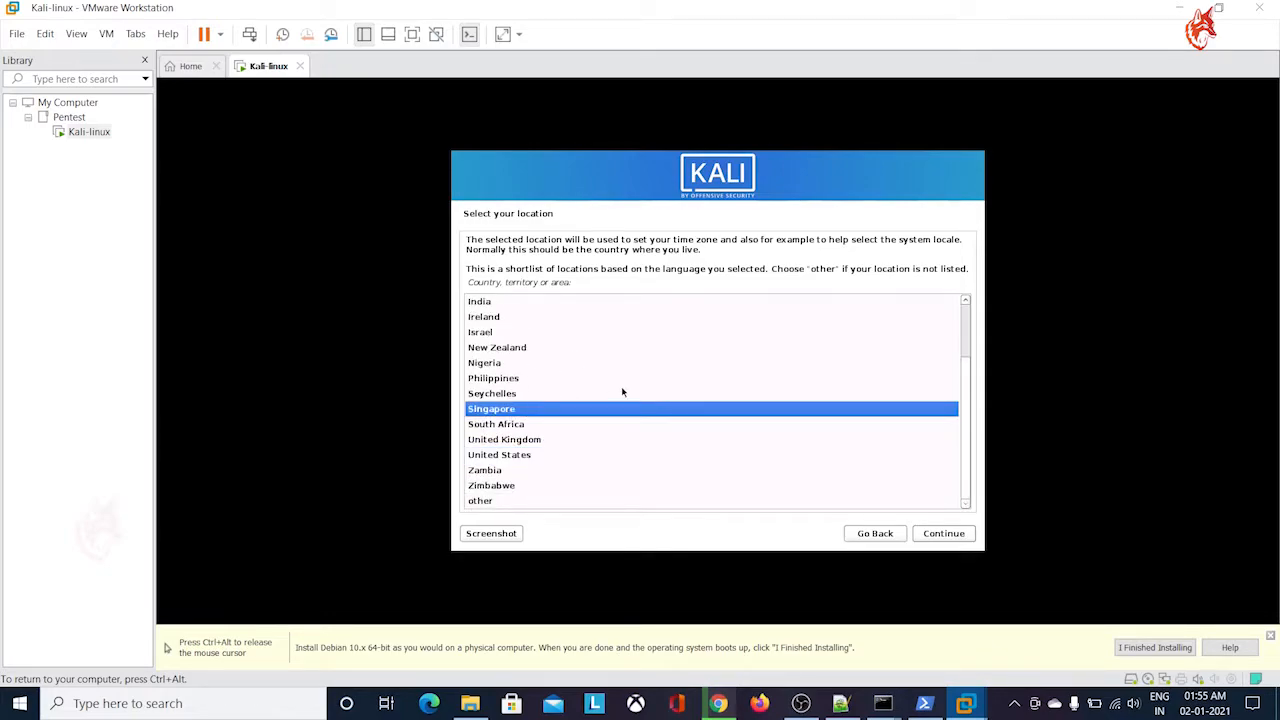
pyautogui.hotkey('ctrl', 'alt')
pyautogui.click(953, 538)
pyautogui.click(943, 533)
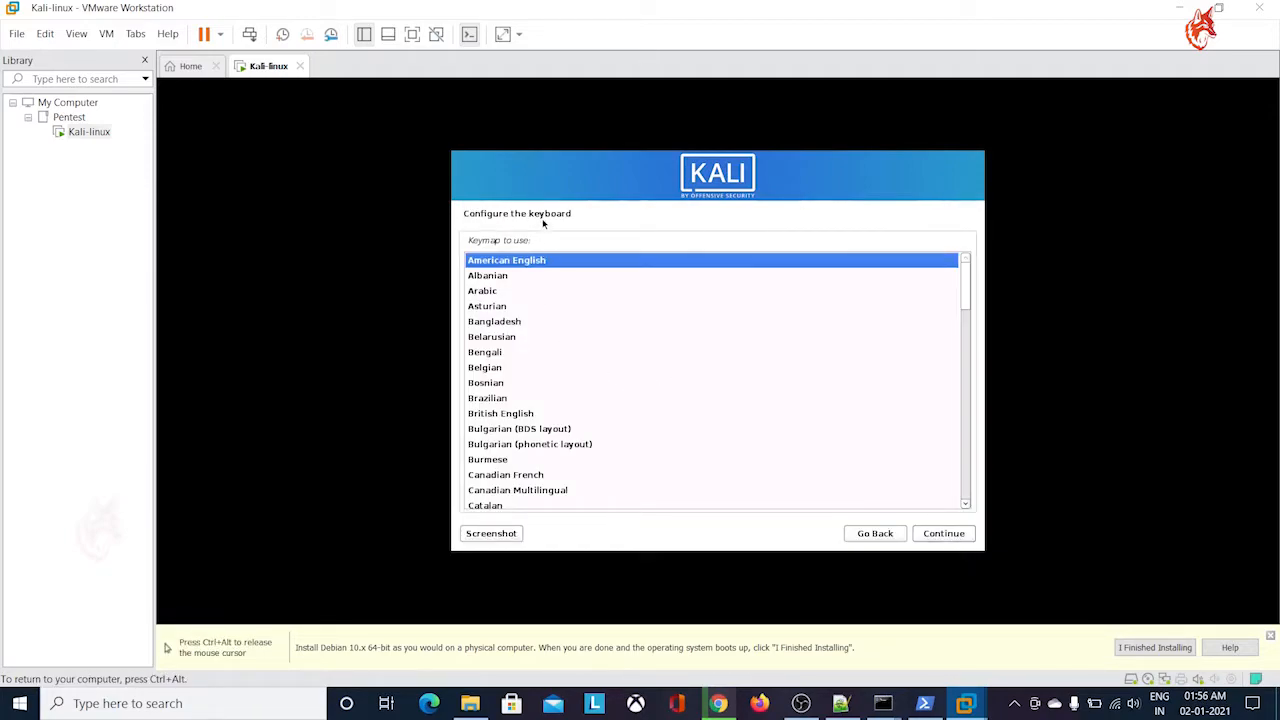
pyautogui.click(943, 533)
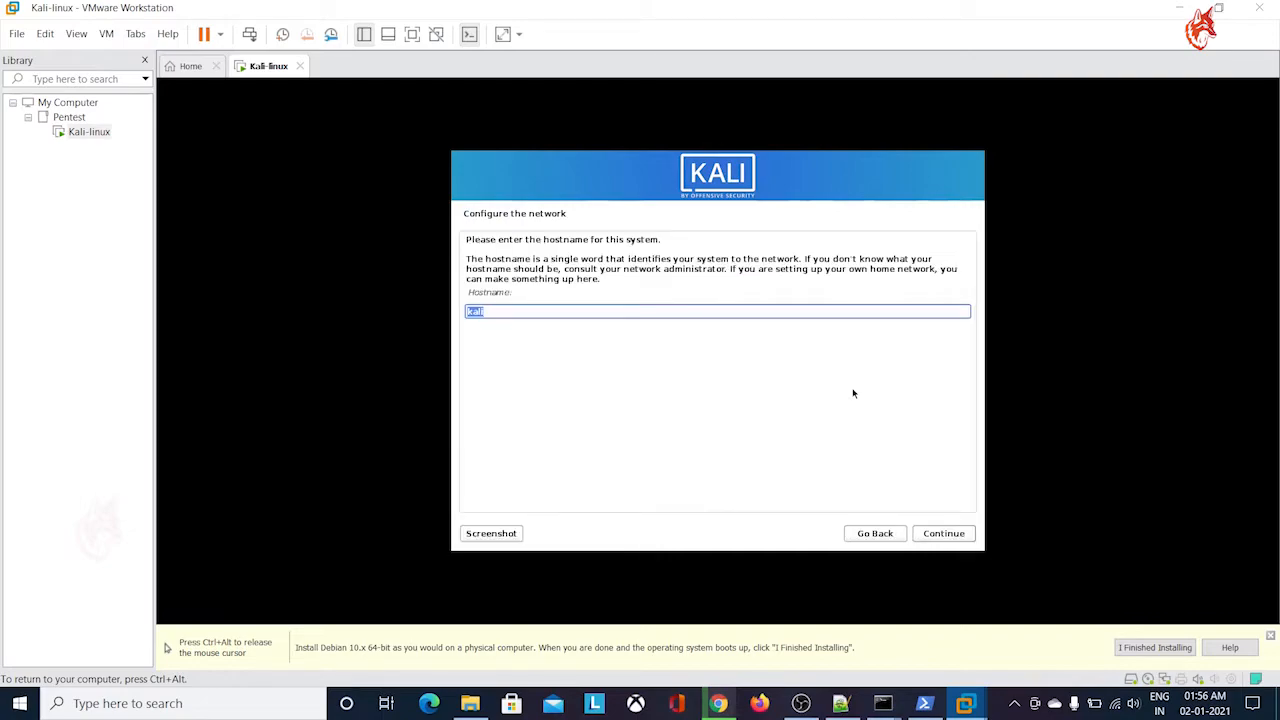
# Set the system's hostname to cipherfox and leave the domain name empty
pyautogui.press('Right')
pyautogui.press('BackSpace')
pyautogui.press('BackSpace')
pyautogui.press('BackSpace')
pyautogui.press('BackSpace')
pyautogui.write('cipherfox')
pyautogui.click(966, 535)
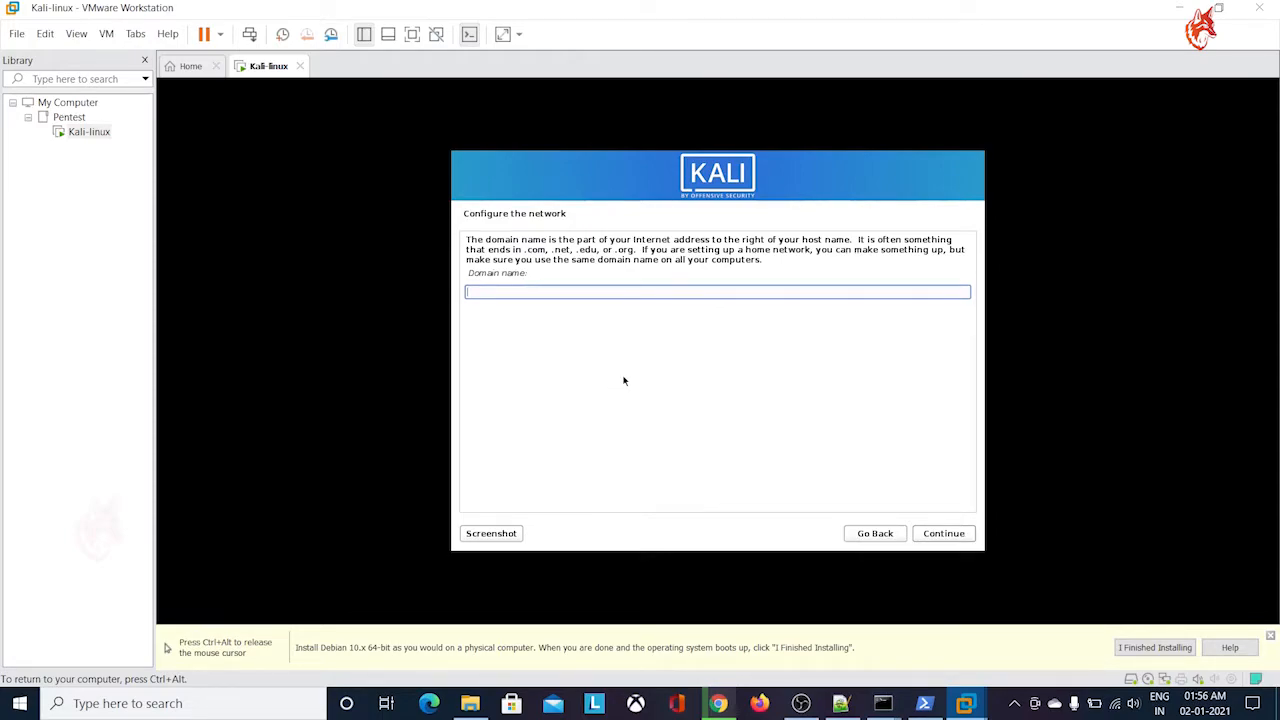
pyautogui.click(944, 533)
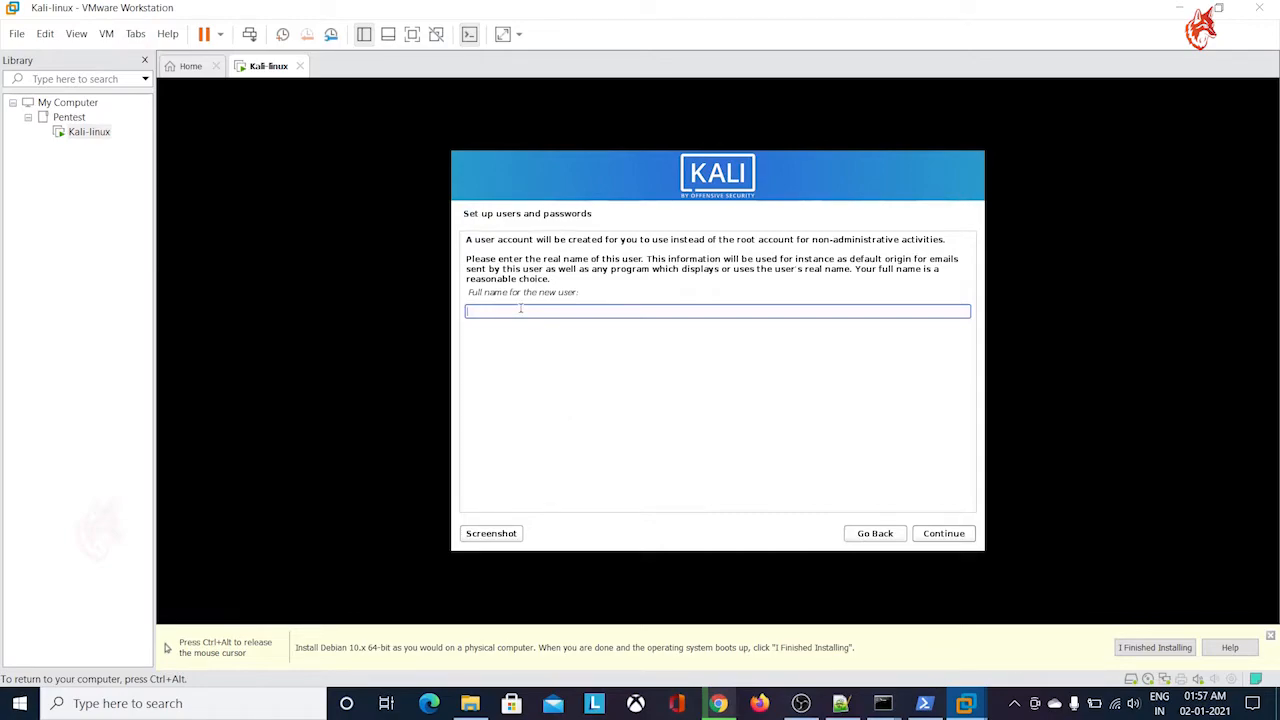
# Enter kali as the new user's full name and accept kali as the account's username
pyautogui.write('kal')
pyautogui.click(946, 535)
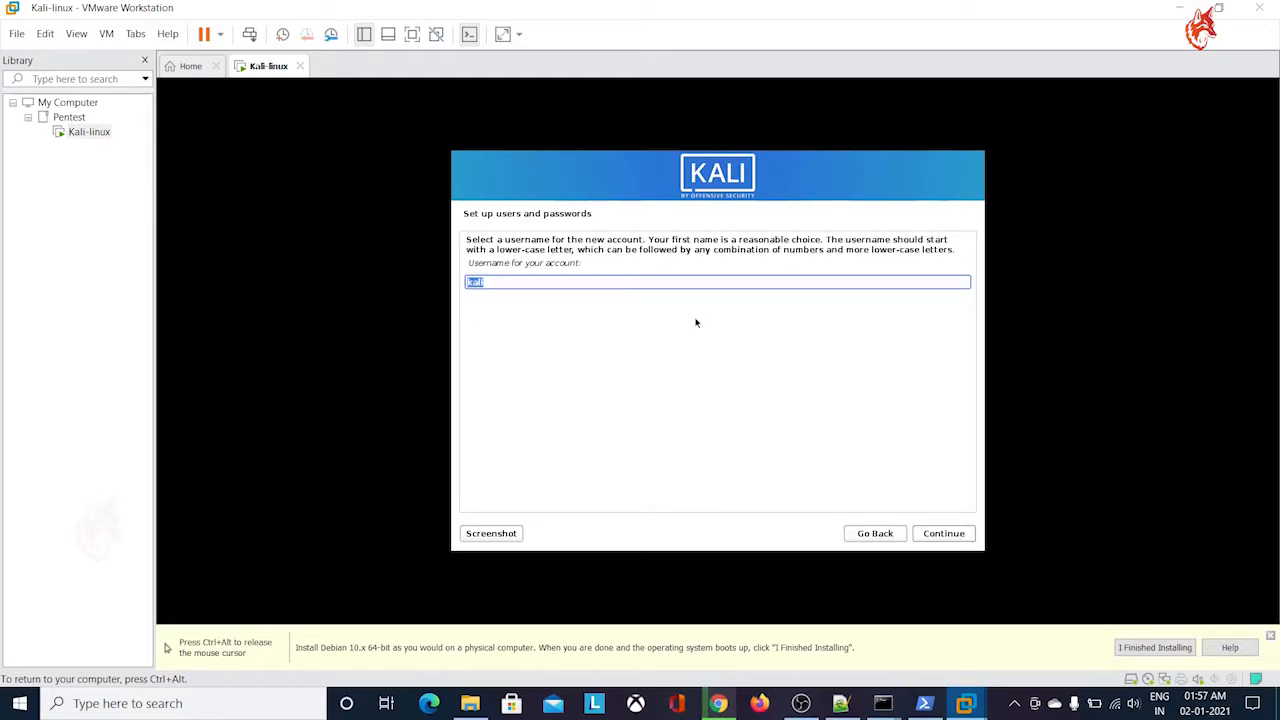
pyautogui.click(943, 533)
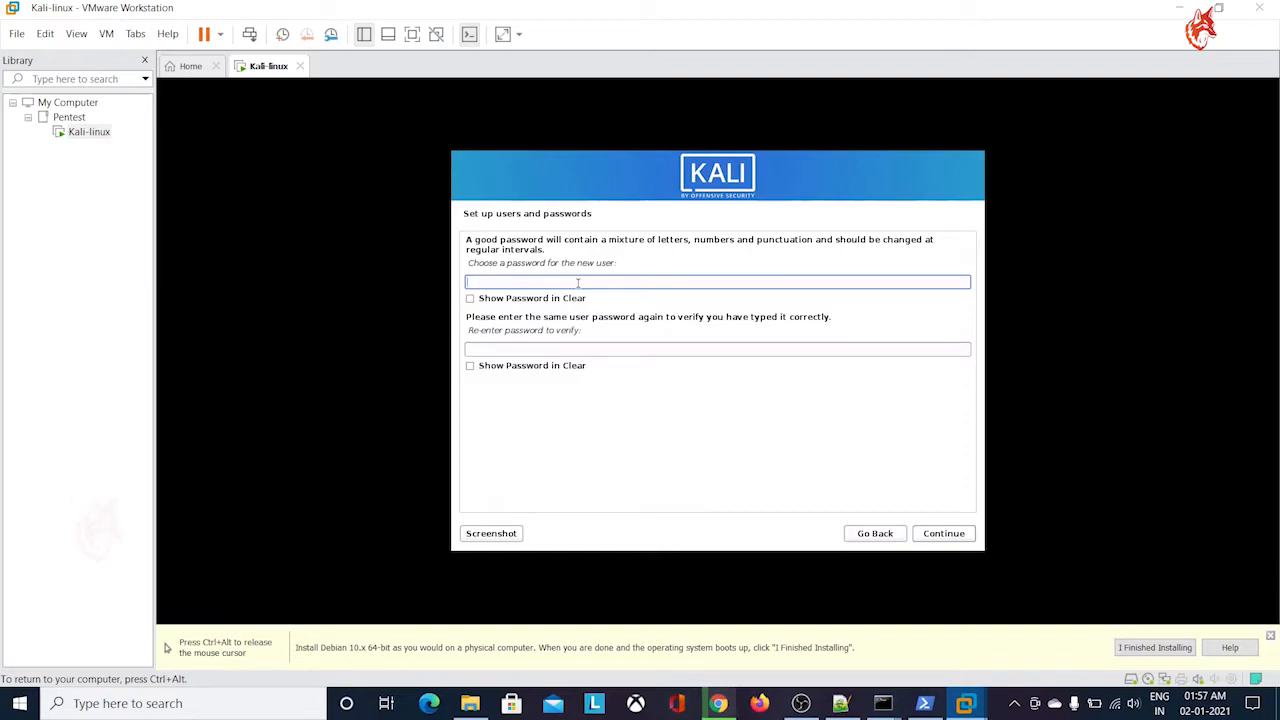
# Enter and re-enter the password for the new user account and accept it
pyautogui.write('kali')
pyautogui.press('Tab')
pyautogui.press('Tab')
pyautogui.write('kali')
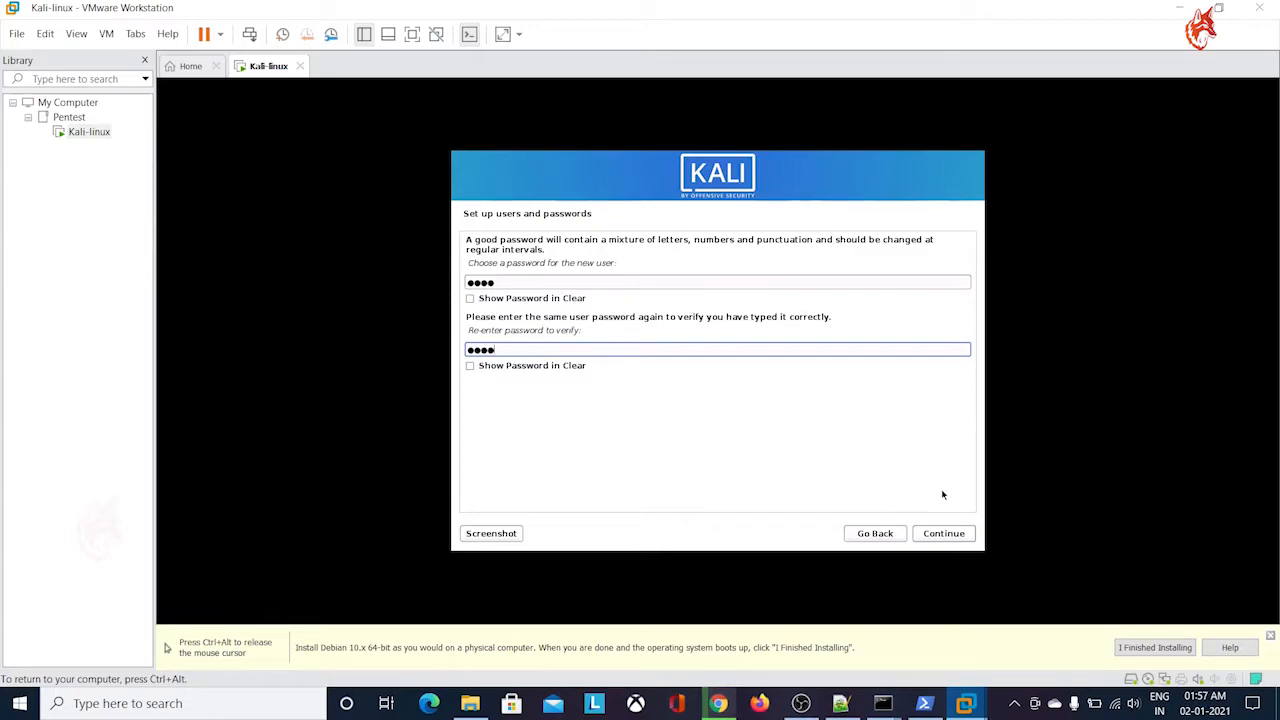
pyautogui.click(943, 534)
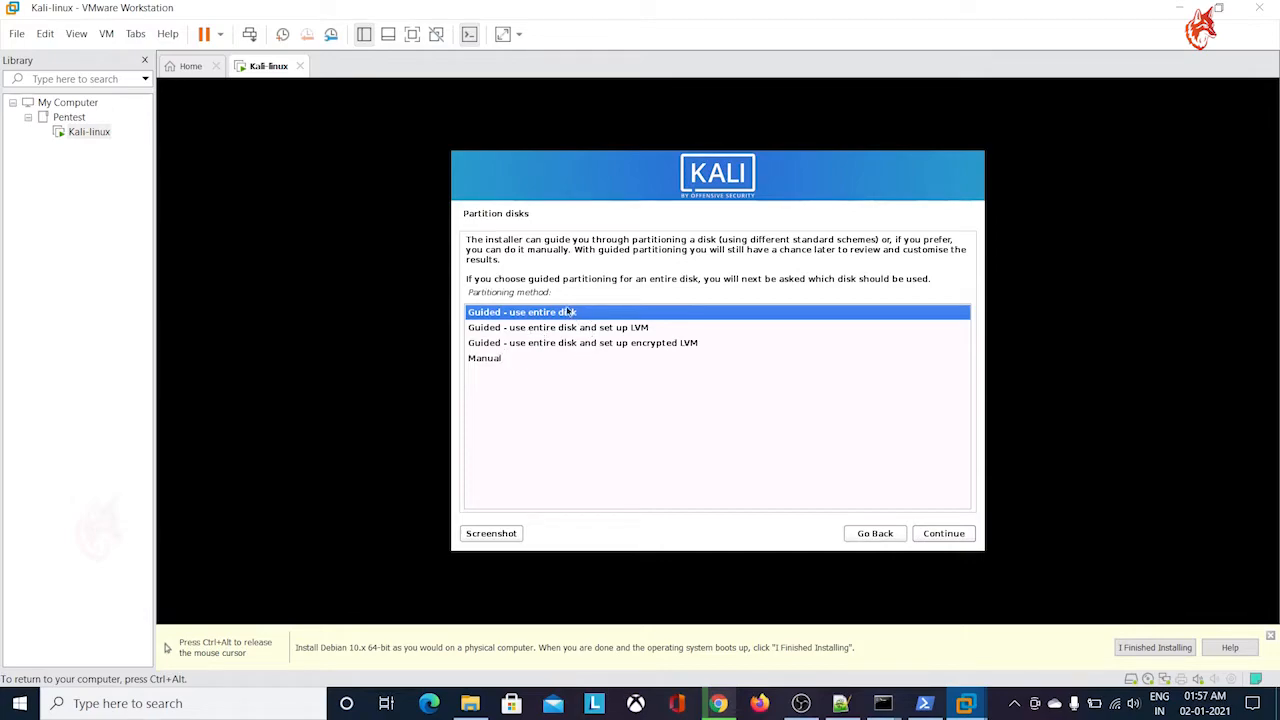
# Set up guided partitioning that uses the entire sda disk with all files in one partition
pyautogui.click(964, 537)
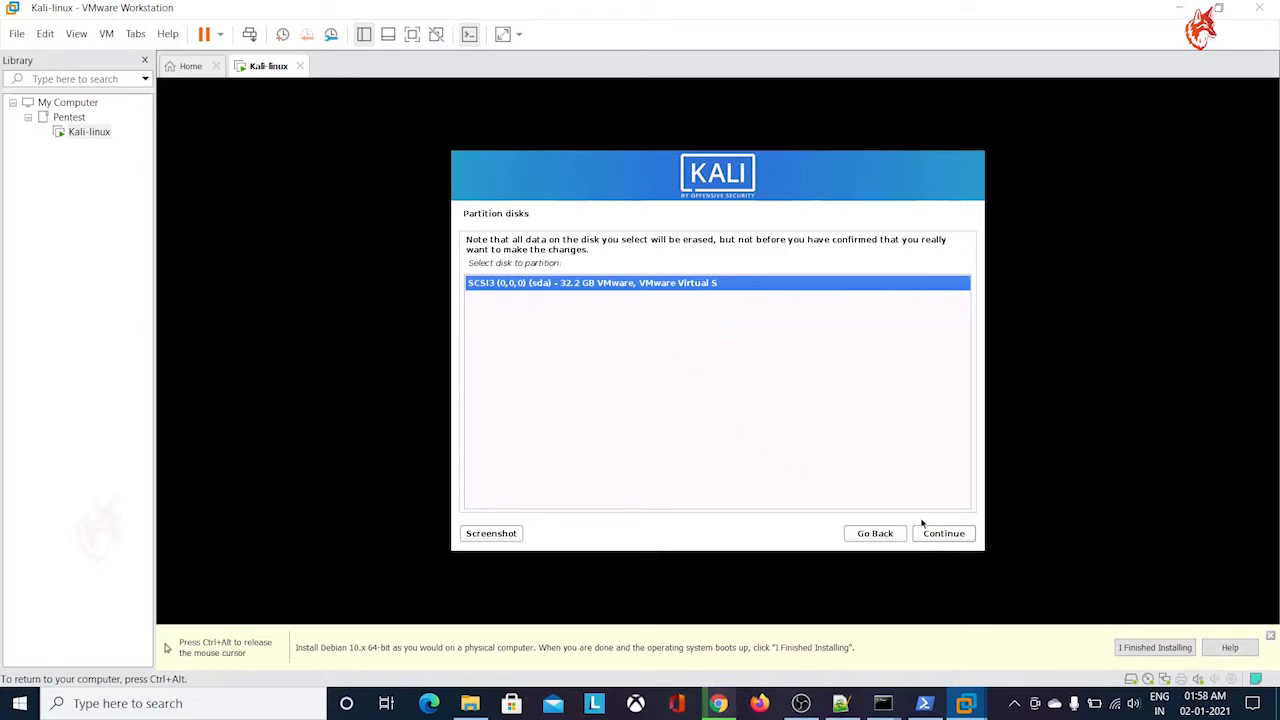
pyautogui.click(947, 537)
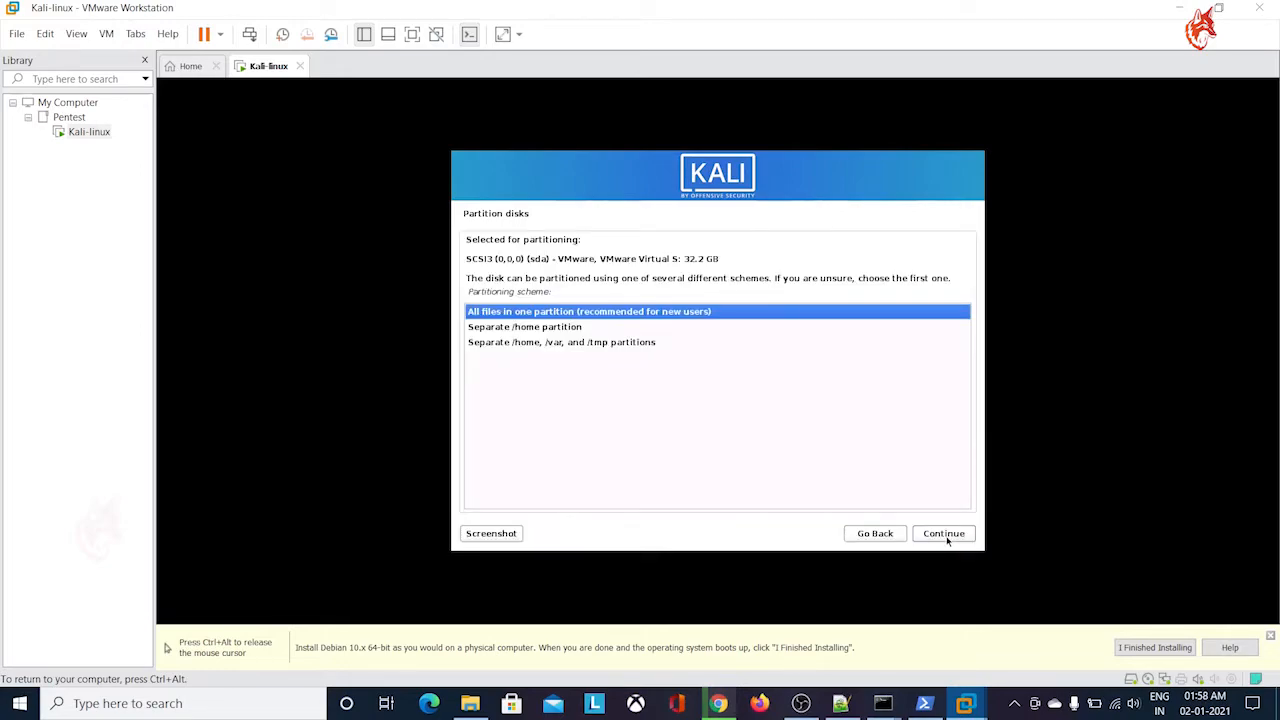
pyautogui.hotkey('ctrl', 'alt')
pyautogui.click(954, 574)
pyautogui.click(943, 533)
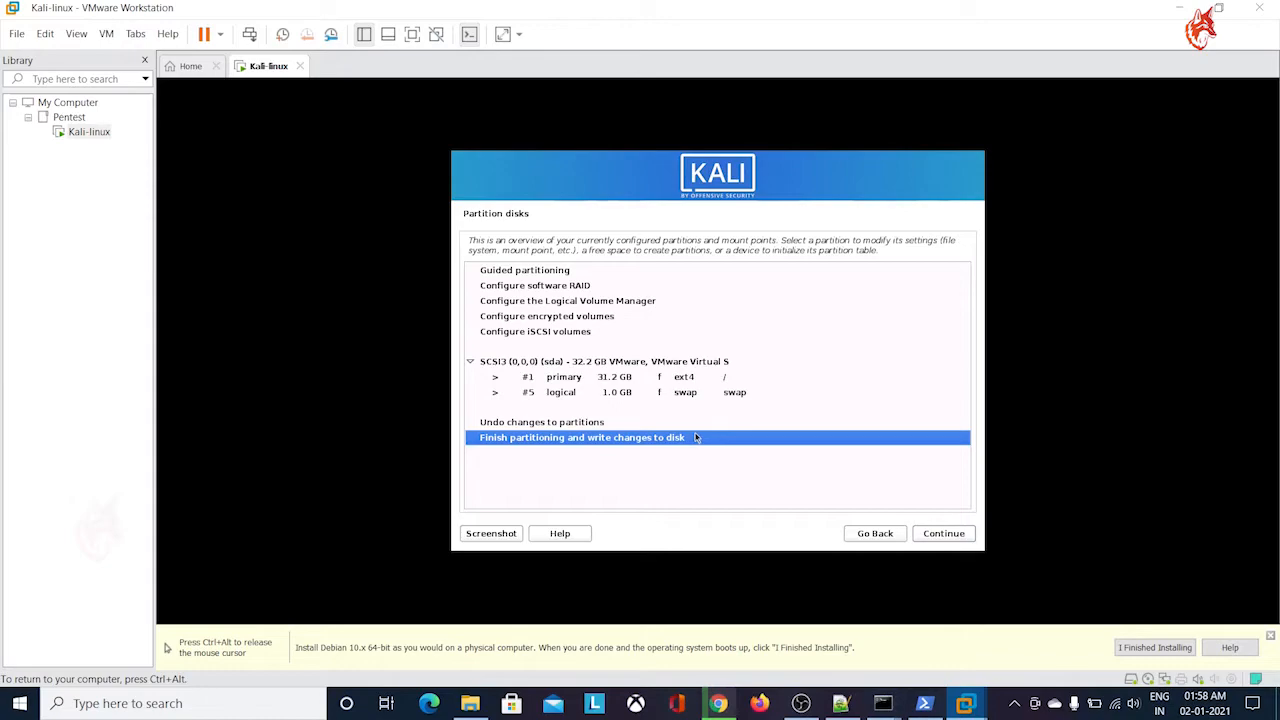
# Finish partitioning and agree to write the changes to the disk
pyautogui.click(950, 536)
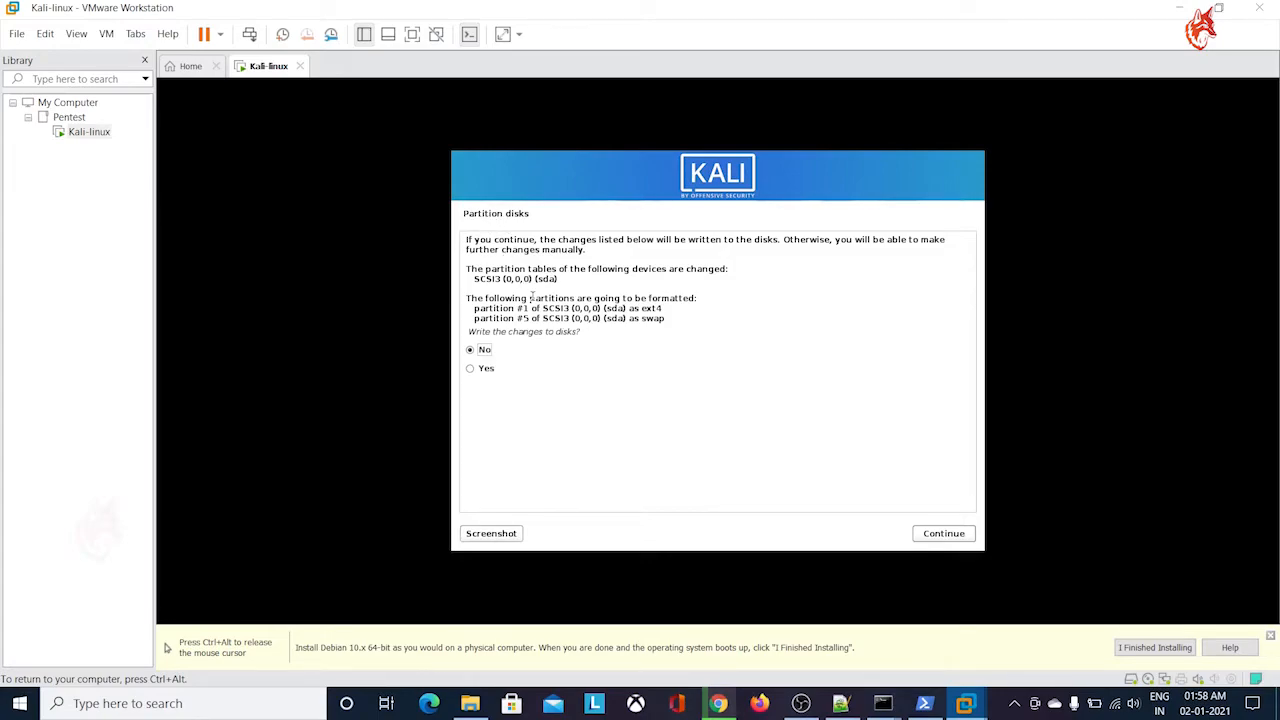
pyautogui.click(486, 368)
pyautogui.click(951, 535)
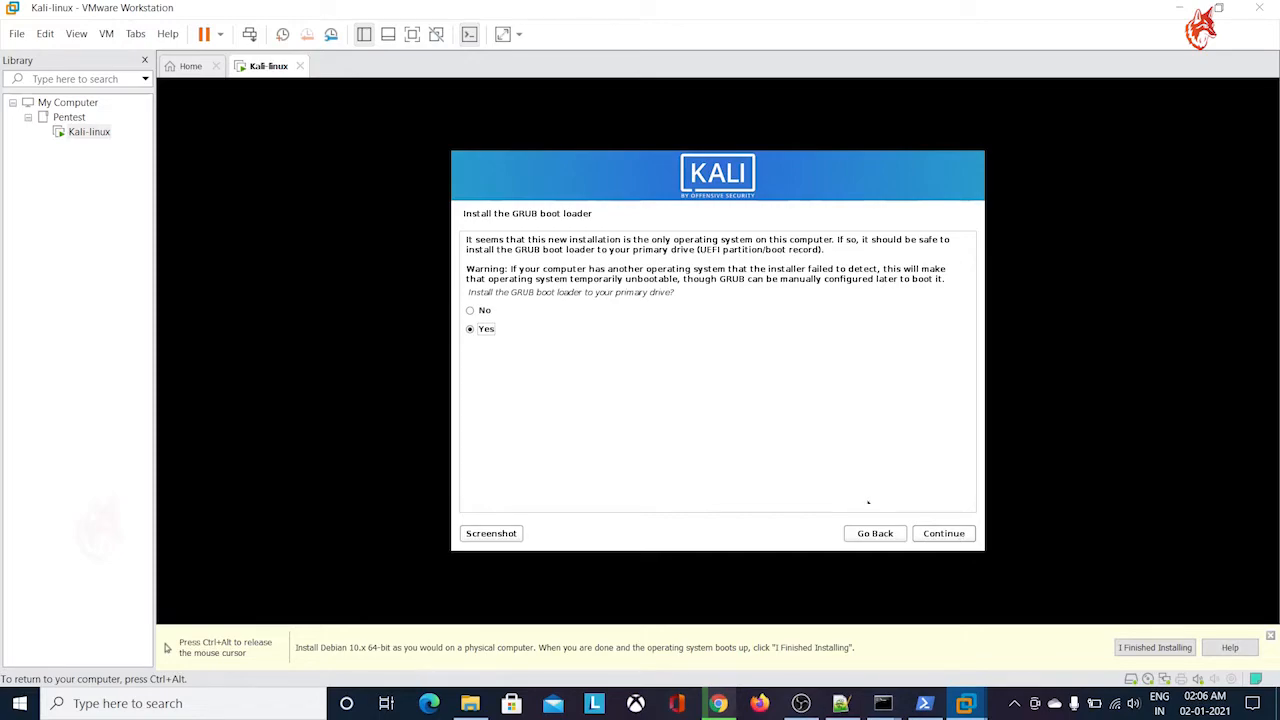
# Install the GRUB boot loader to the primary drive on the device /dev/sda
pyautogui.click(958, 536)
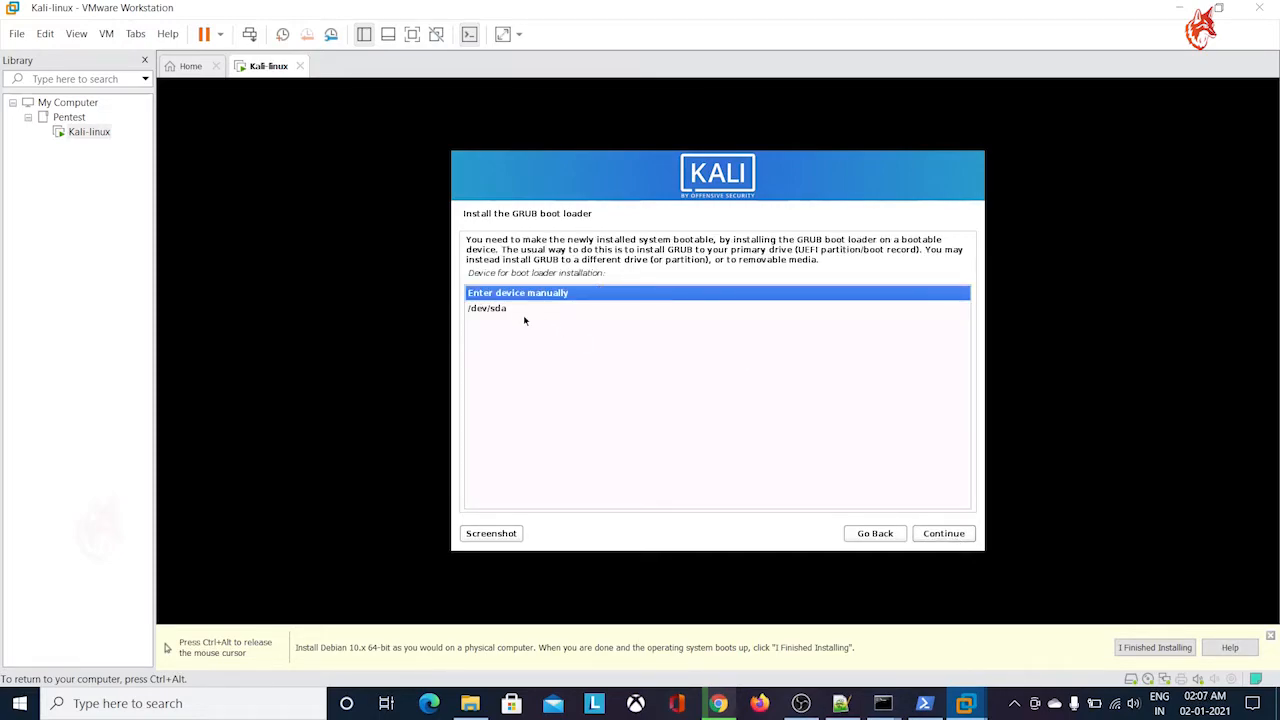
pyautogui.click(490, 310)
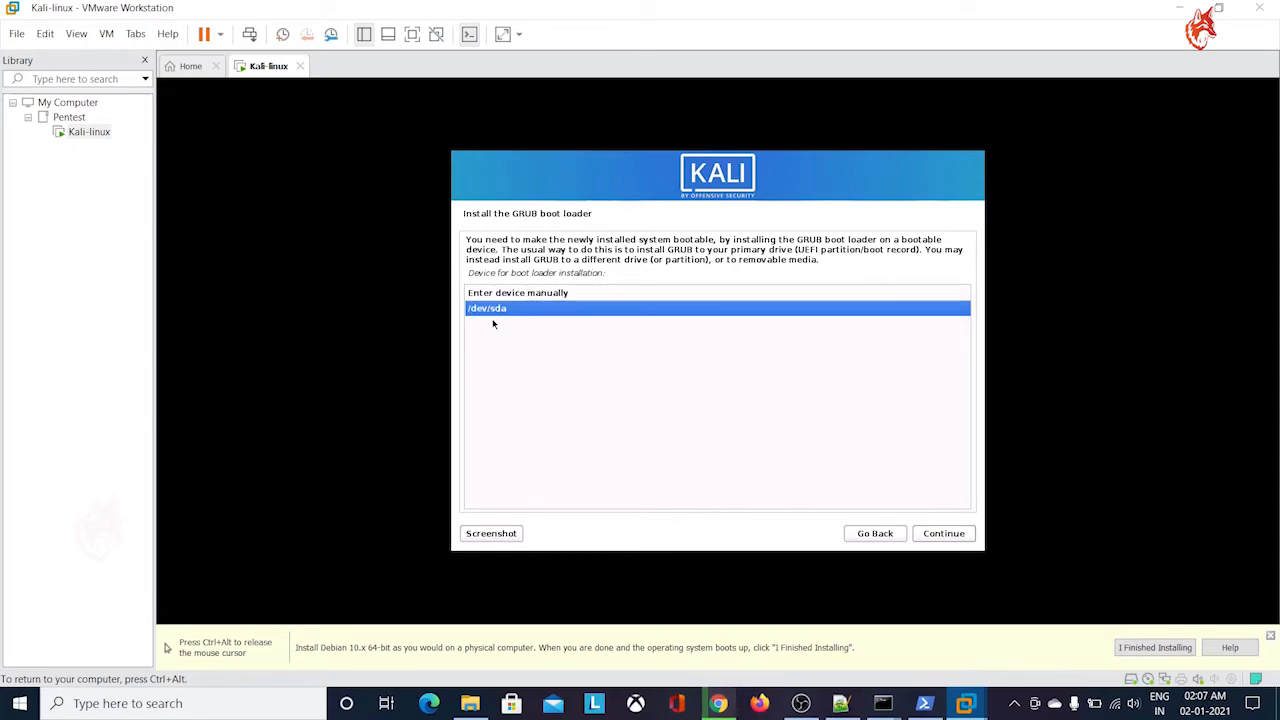
pyautogui.click(943, 533)
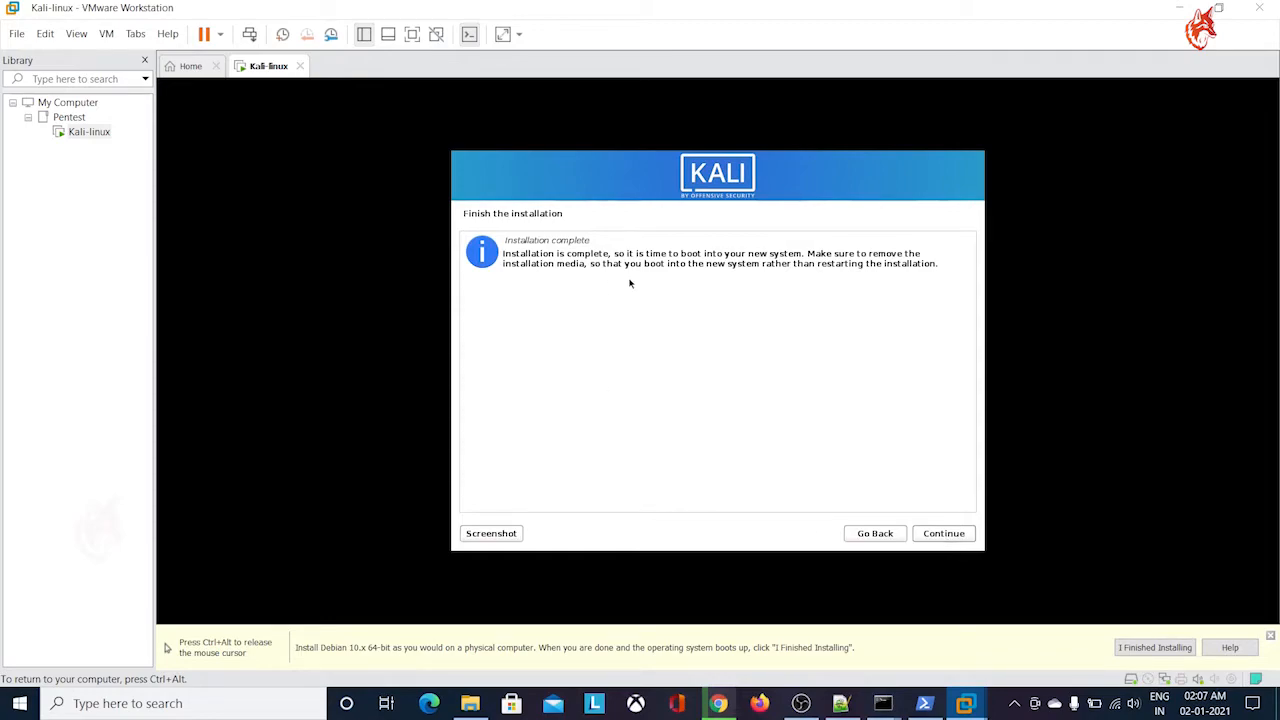
# Complete the installation by rebooting into the new Kali system and show the virtual machine in full screen
pyautogui.click(957, 535)
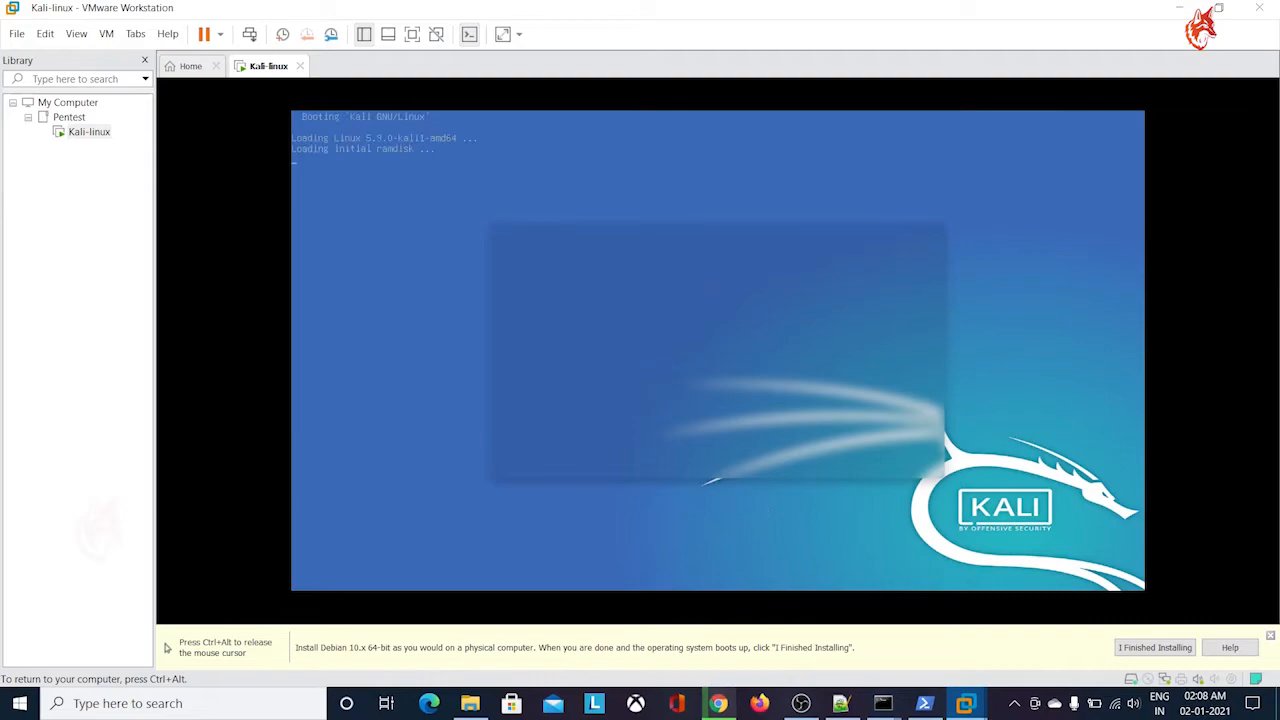
pyautogui.hotkey('ctrl', 'alt')
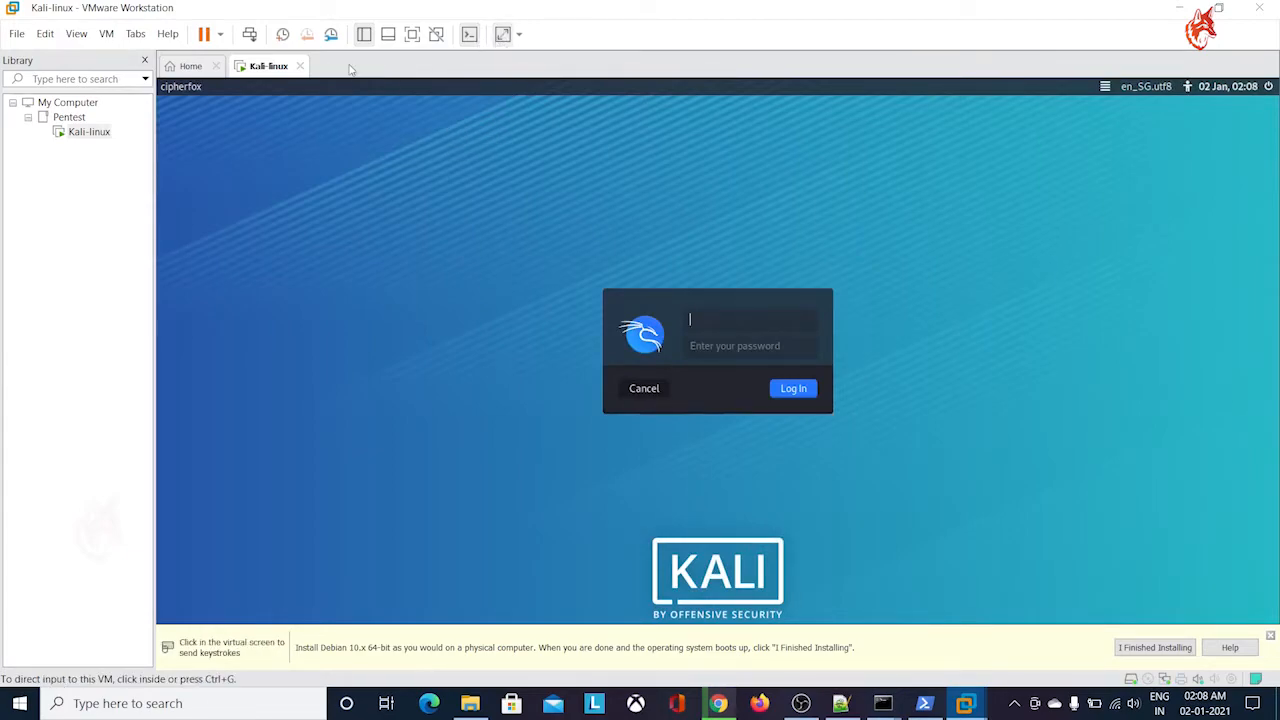
pyautogui.click(412, 34)
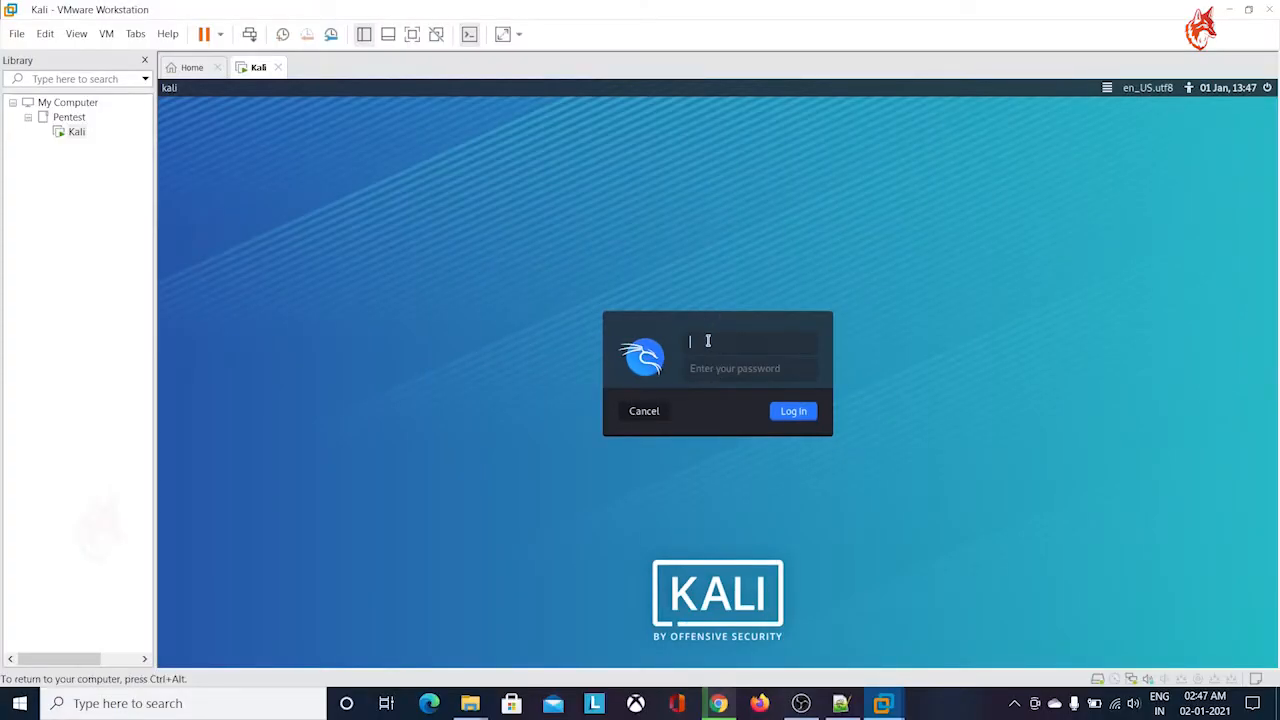
# Log in to Kali as kali with the account password and show the desktop in full screen
pyautogui.write('kali')
pyautogui.press('Tab')
pyautogui.write('kali')
pyautogui.click(790, 411)
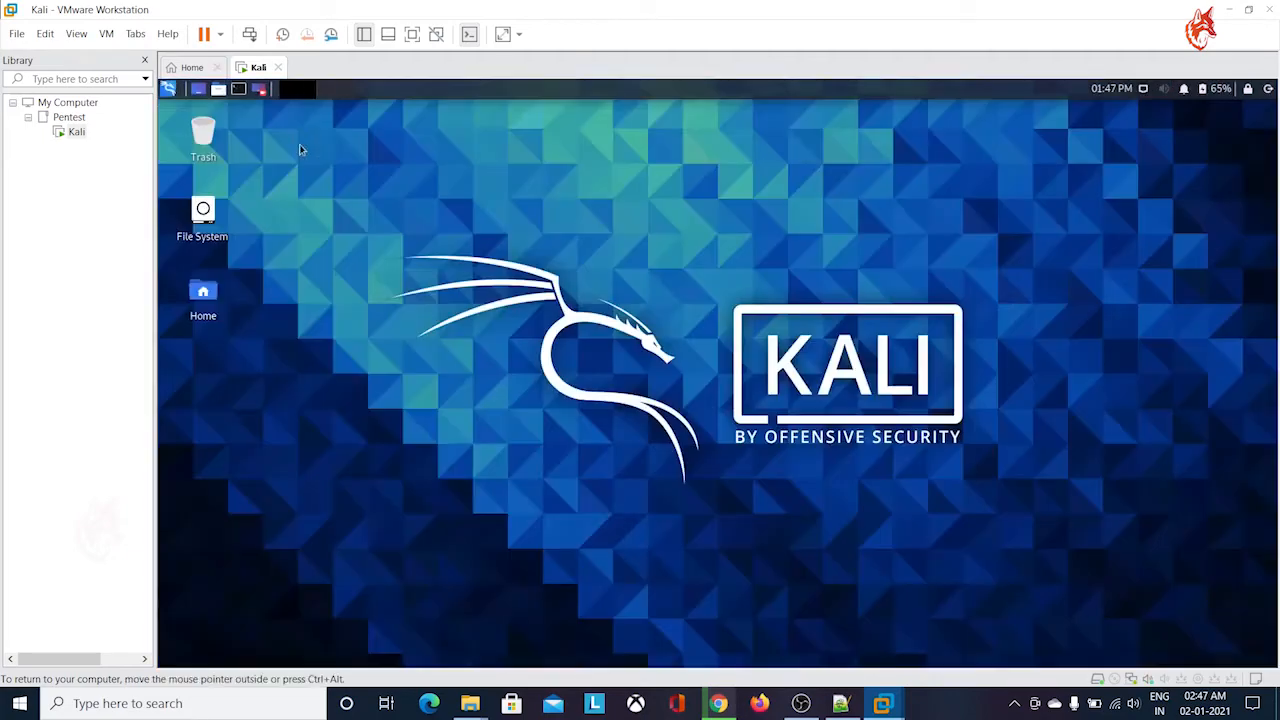
pyautogui.click(412, 34)
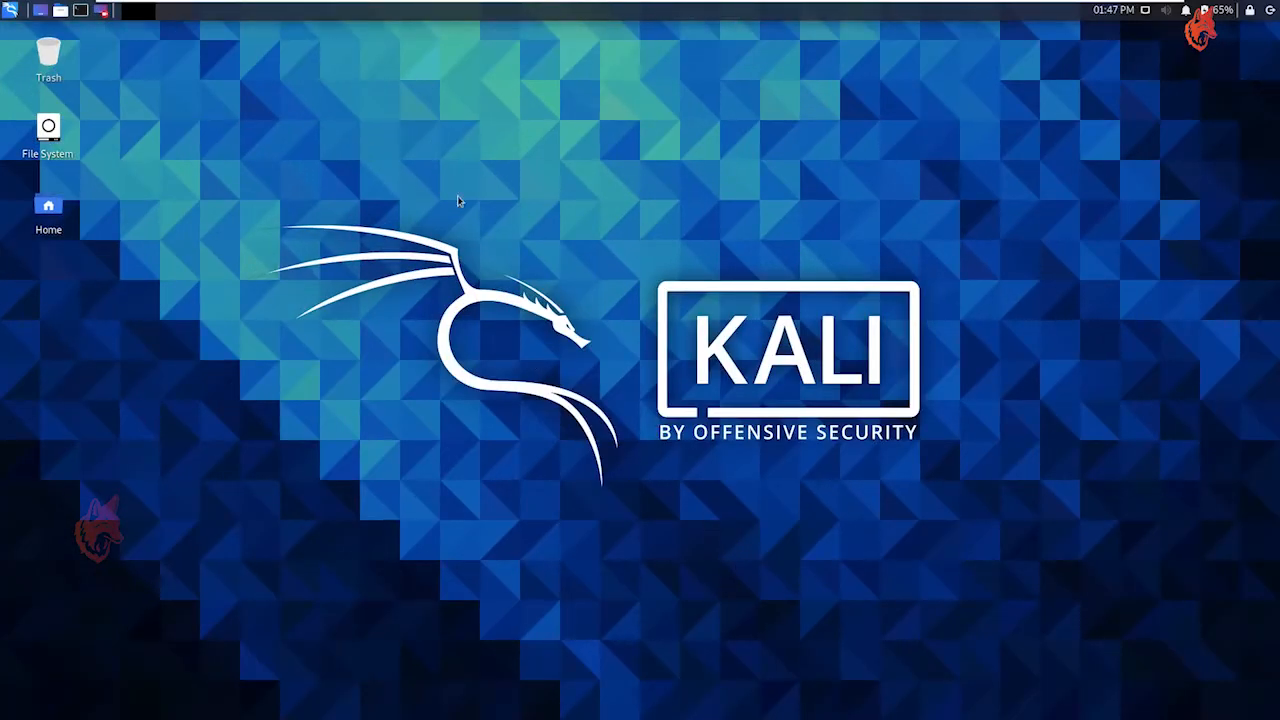
# Take the virtual machine out of full screen and return it to full screen
pyautogui.moveTo(868, 3)
pyautogui.moveTo(1108, 8)
pyautogui.click(1147, 12)
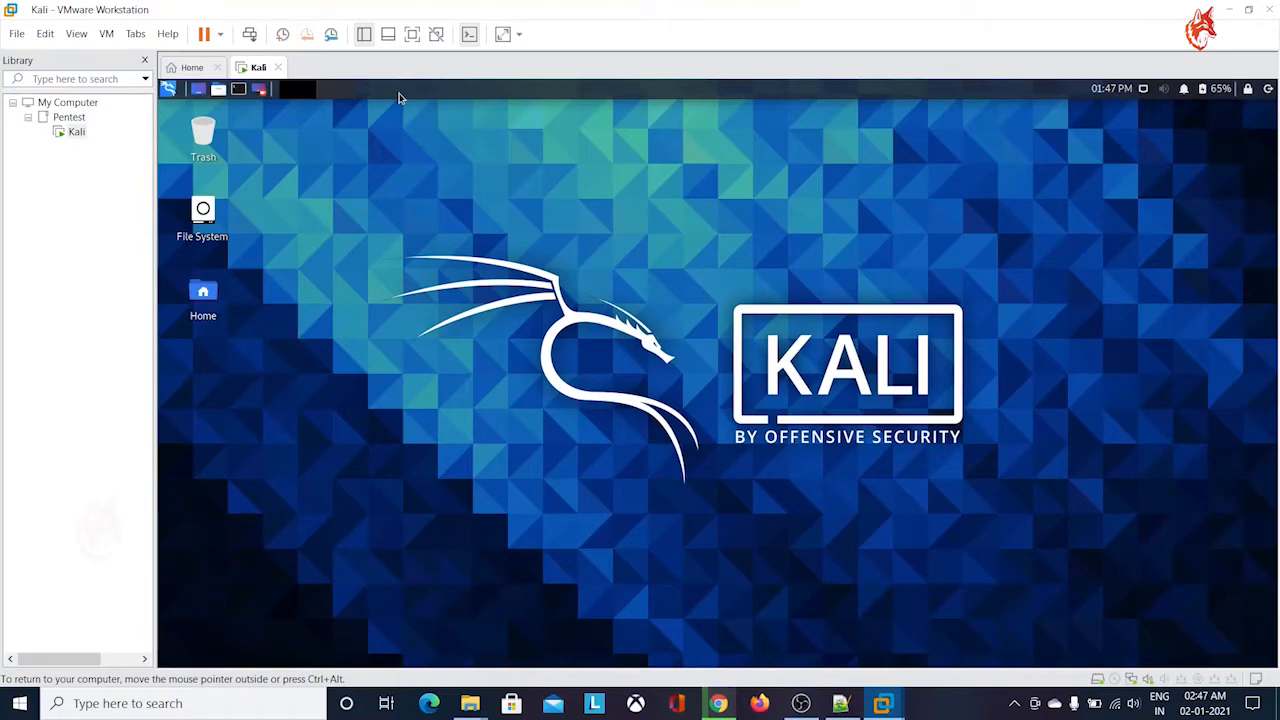
pyautogui.click(412, 34)
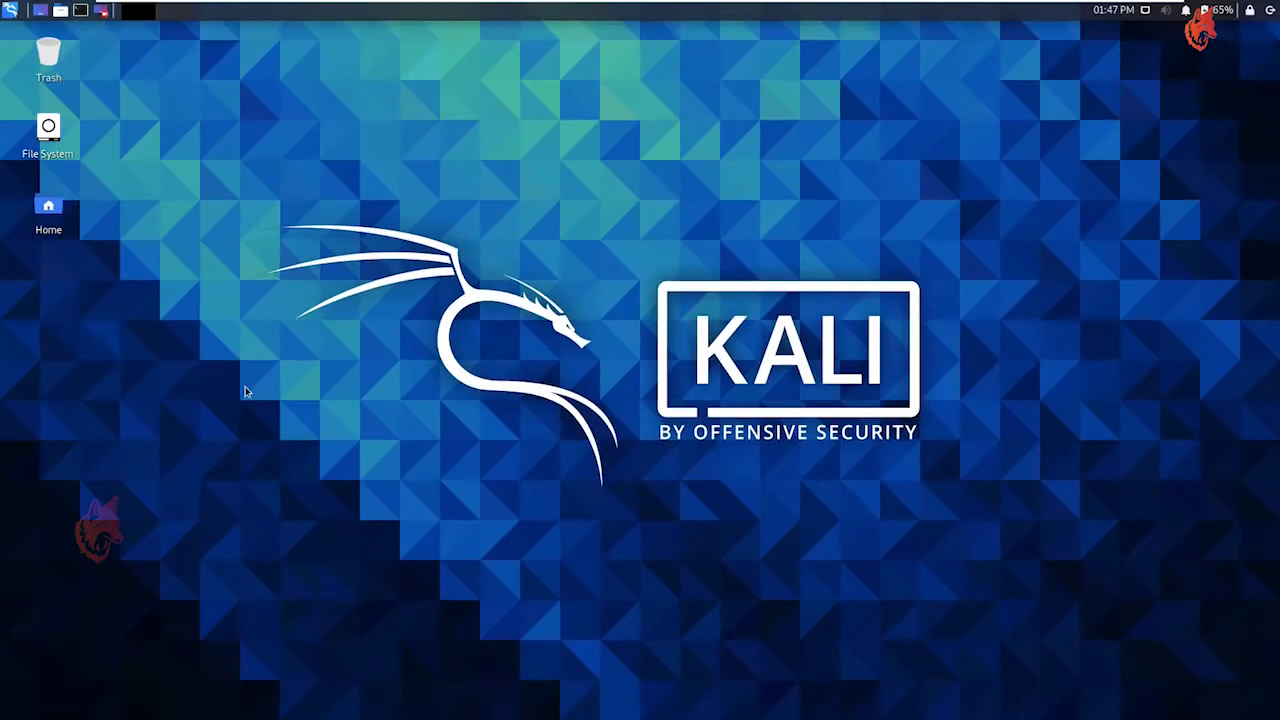
pyautogui.rightClick(212, 108)
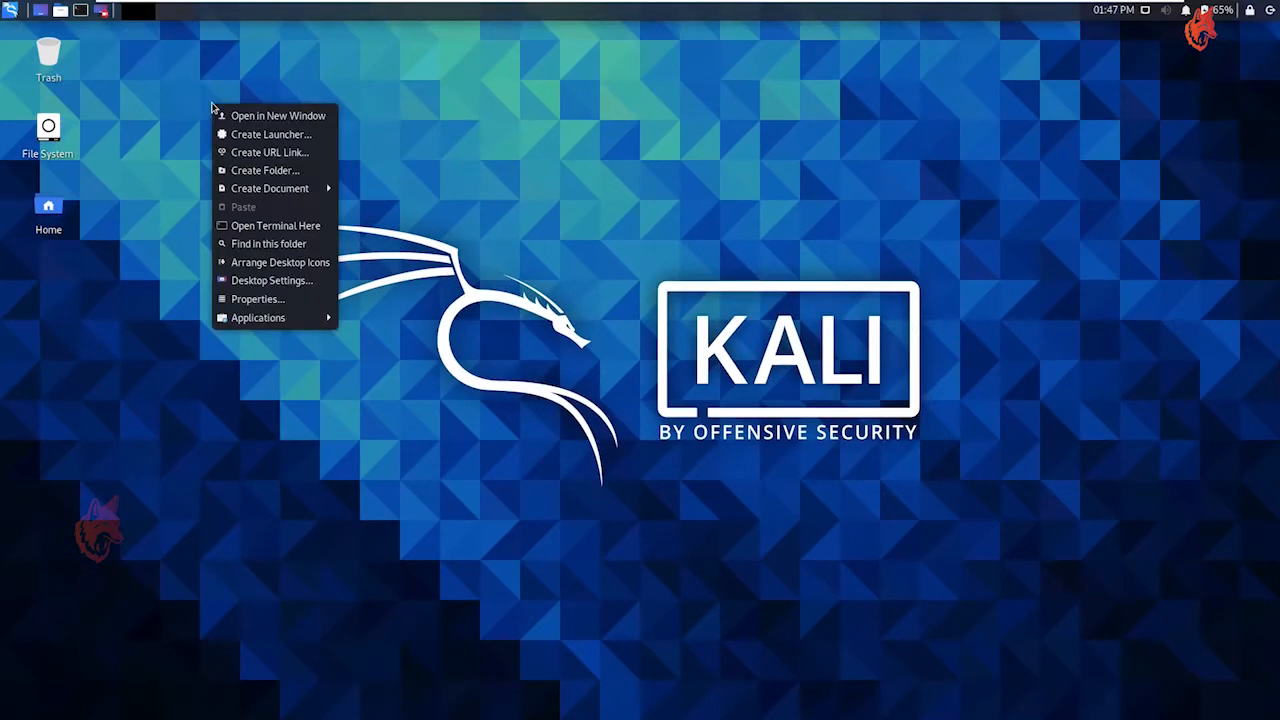
pyautogui.click(280, 228)
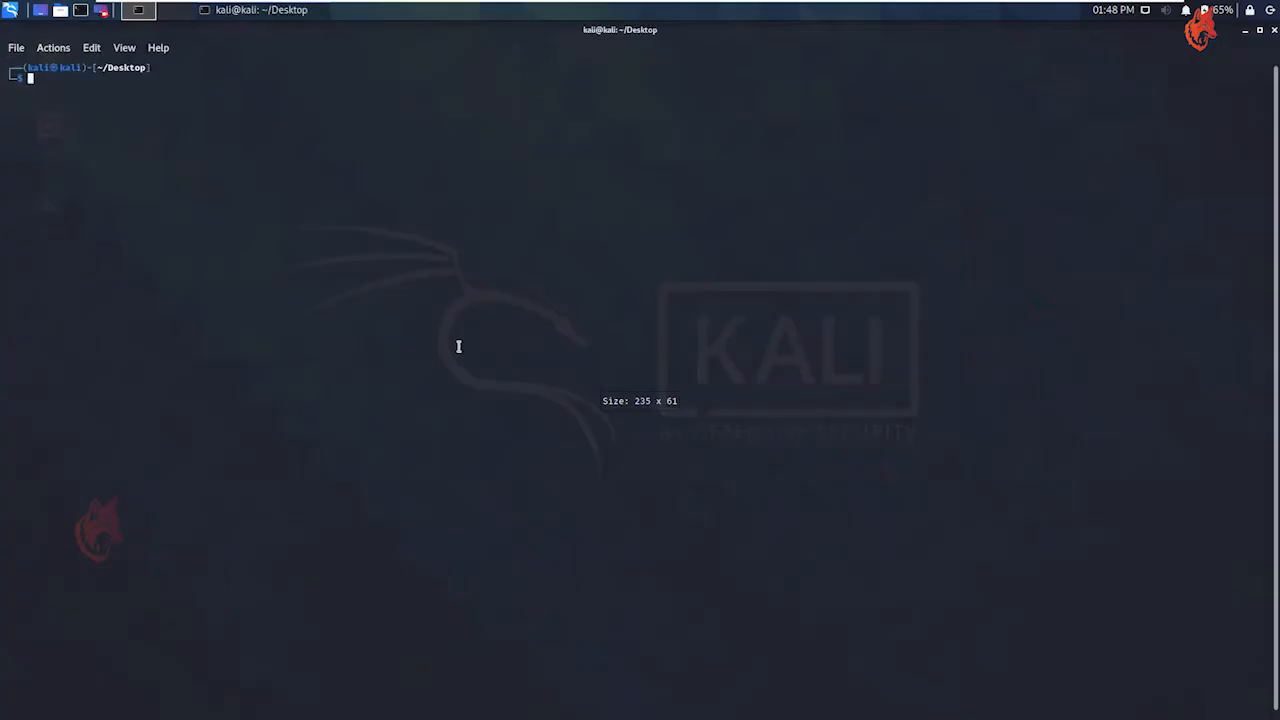
pyautogui.write('ping -c 2 www.goog')
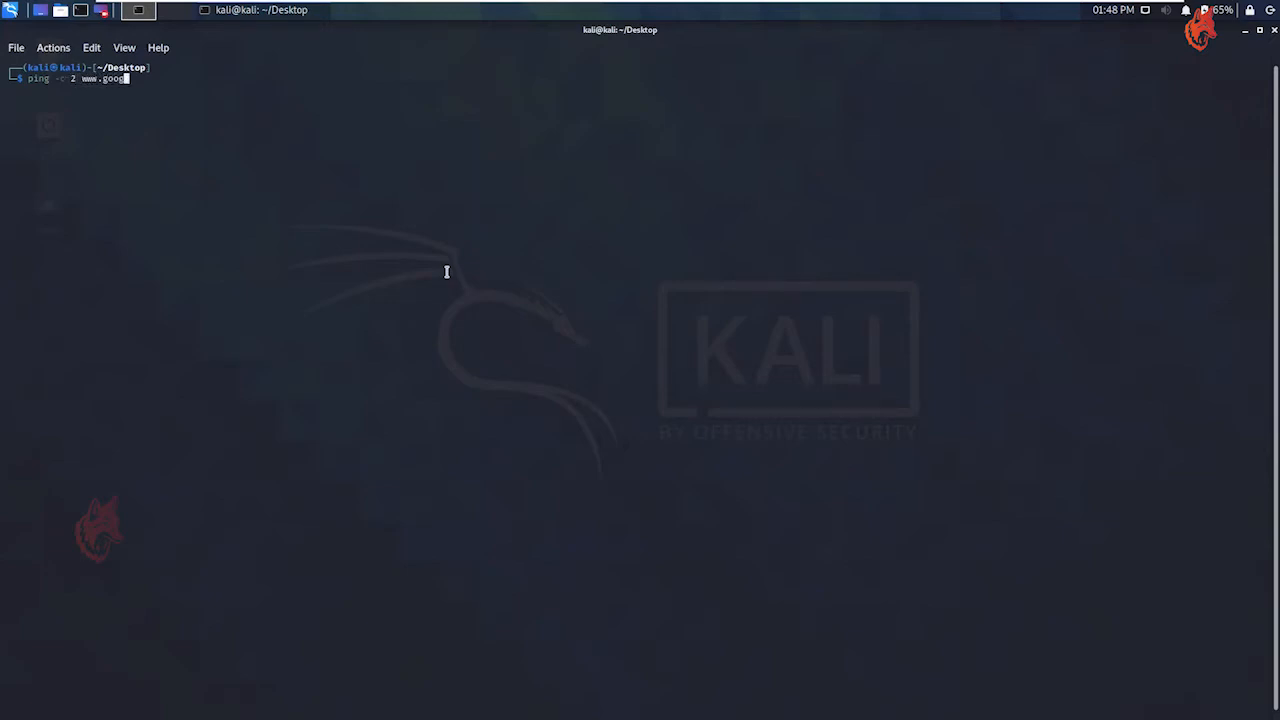
pyautogui.write('le.com')
pyautogui.press('Return')
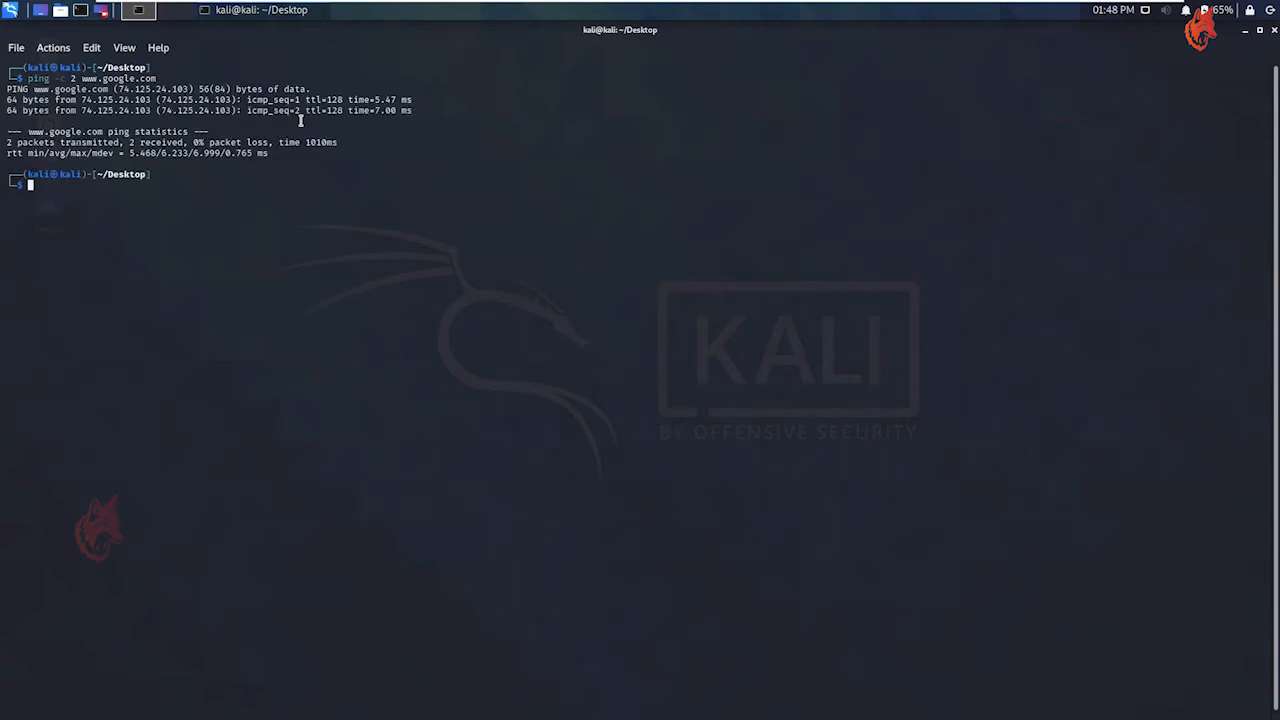
pyautogui.press('Return')
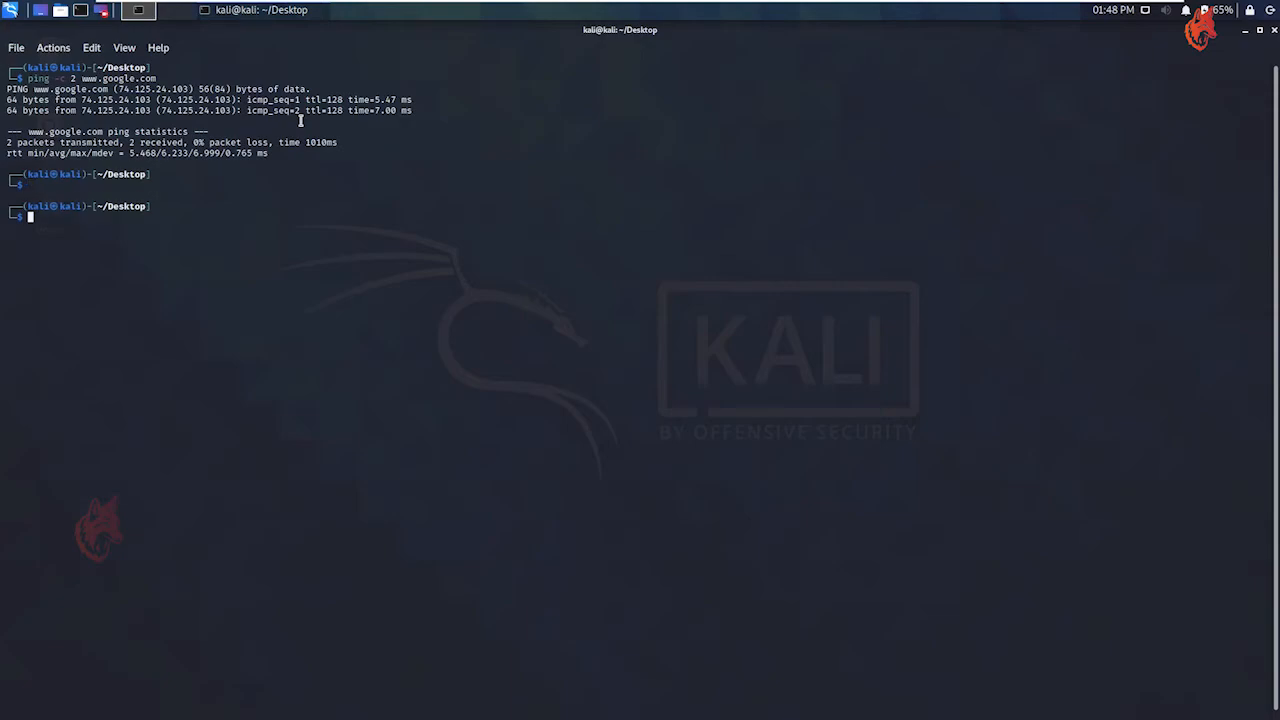
# Launch Firefox from the terminal and open google.com in it
pyautogui.write('trac')
pyautogui.write('fox')
pyautogui.press('Return')
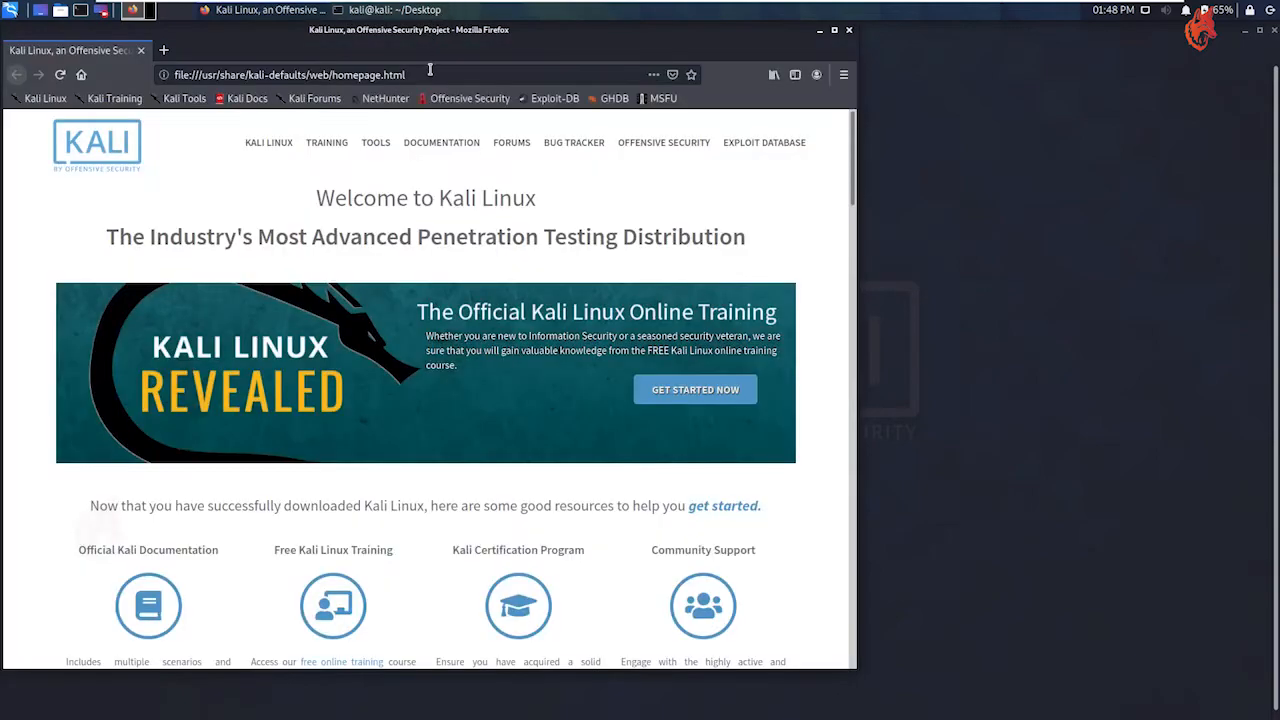
pyautogui.moveTo(450, 40); pyautogui.dragTo(668, 50)
pyautogui.click(634, 83)
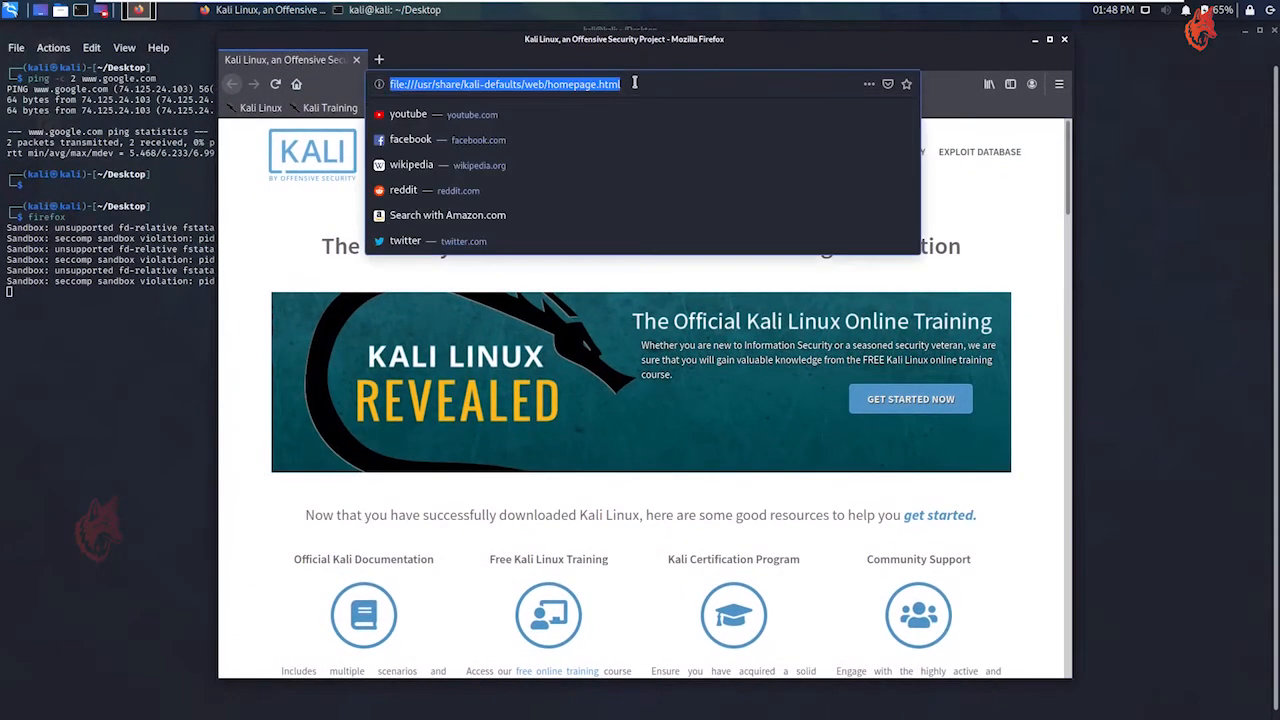
pyautogui.write('google')
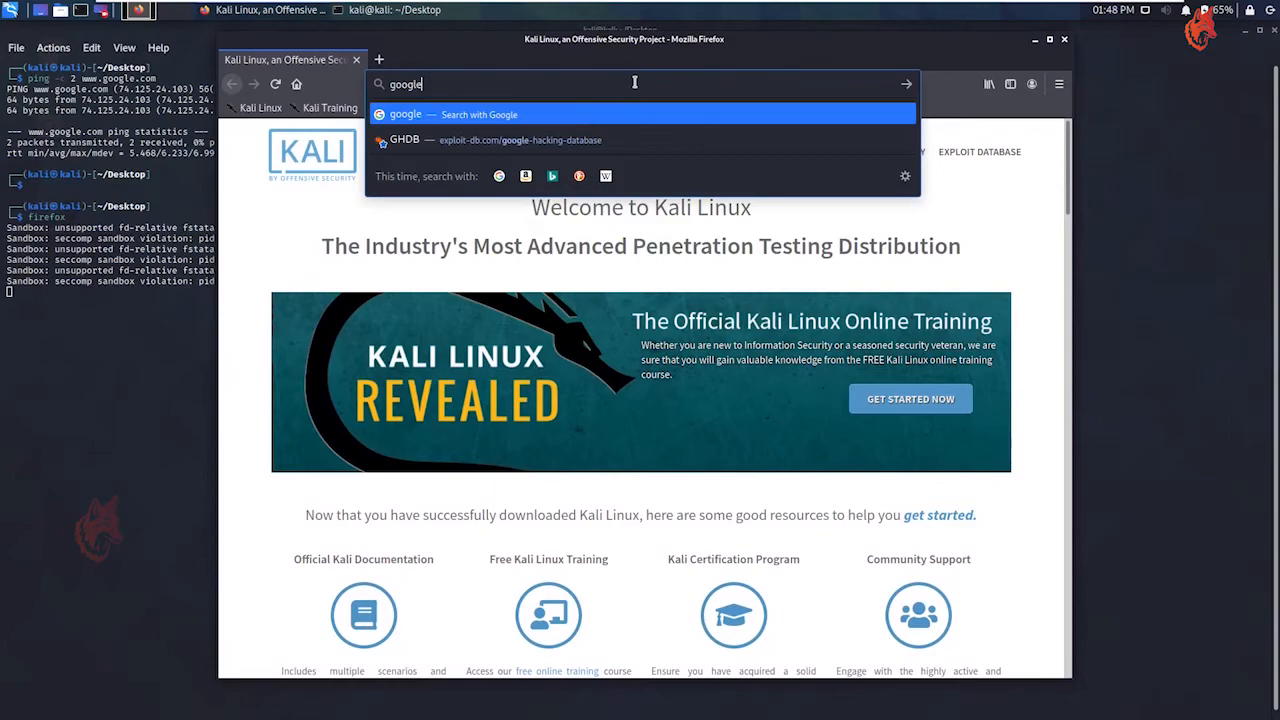
pyautogui.write('.com')
pyautogui.press('Return')
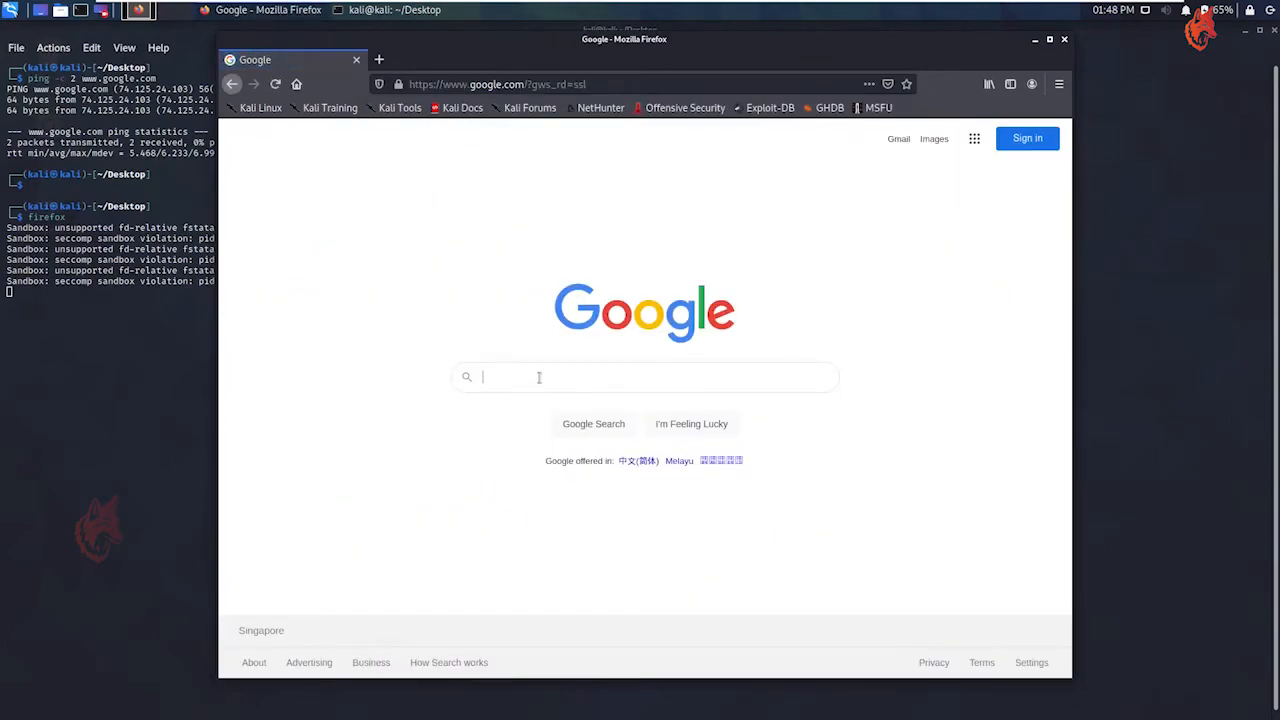
# Search Google for kali sources.list and open the official Kali Network Repositories documentation page
pyautogui.click(539, 376)
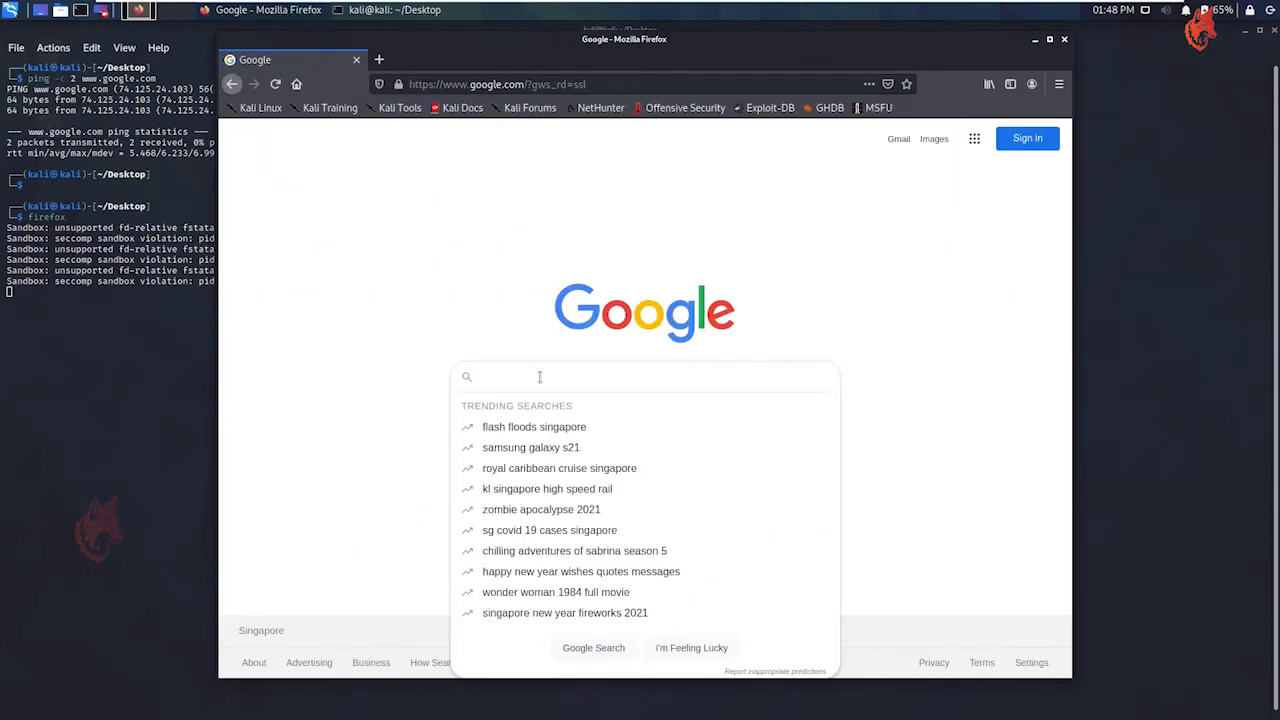
pyautogui.write('kali so')
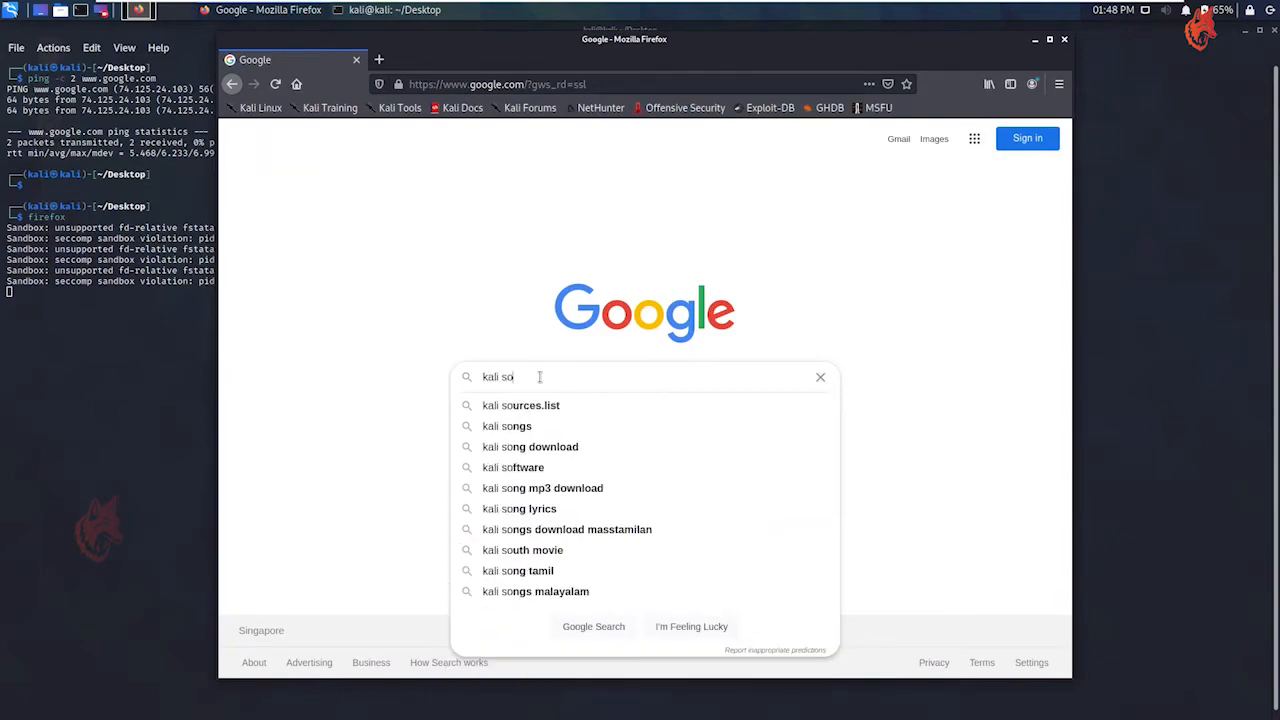
pyautogui.write('urces.list')
pyautogui.press('Return')
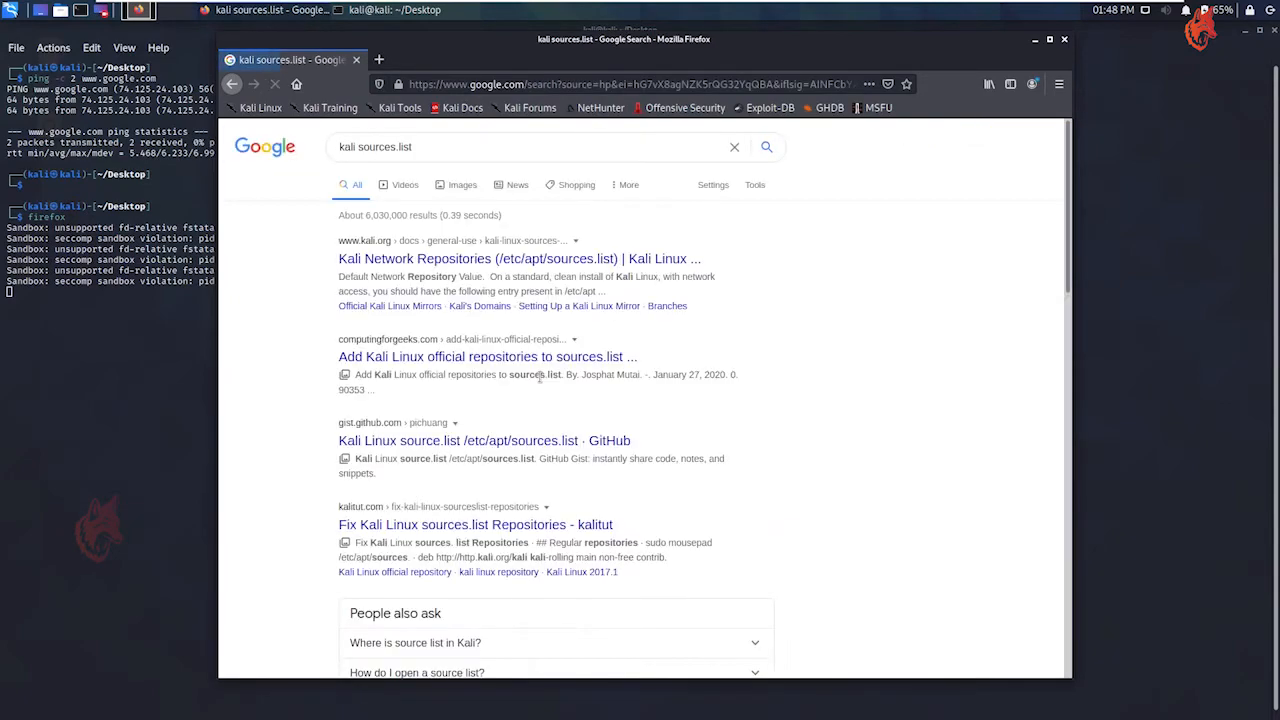
pyautogui.click(382, 260)
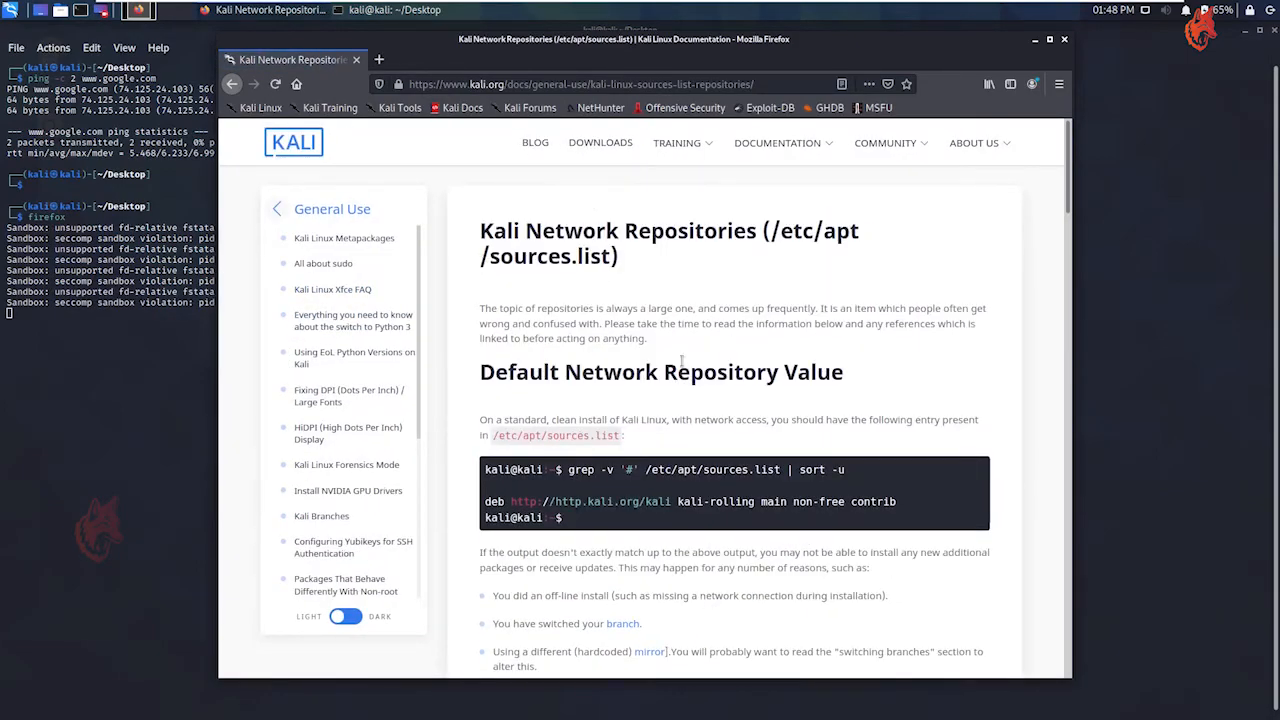
# Copy the file path /etc/apt/sources.list from the Default Network Repository Value section
pyautogui.scroll(-1, 579, 240)
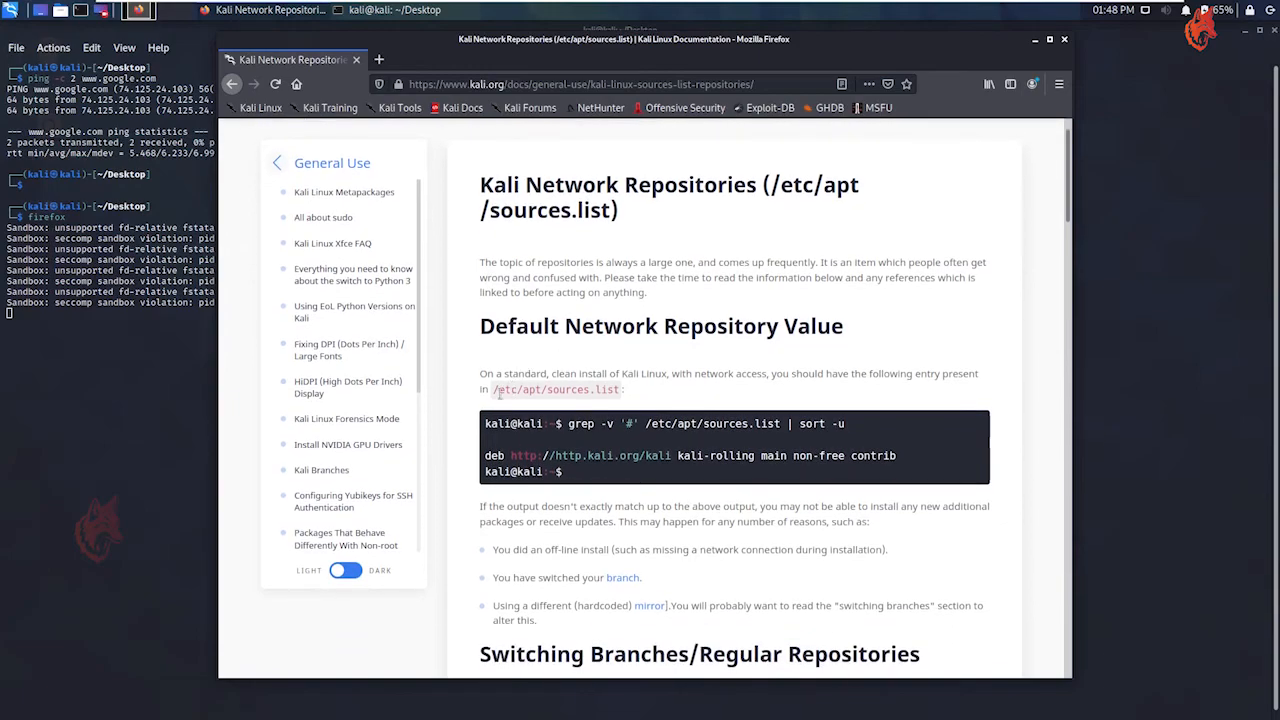
pyautogui.moveTo(492, 390); pyautogui.dragTo(622, 391)
pyautogui.rightClick(611, 393)
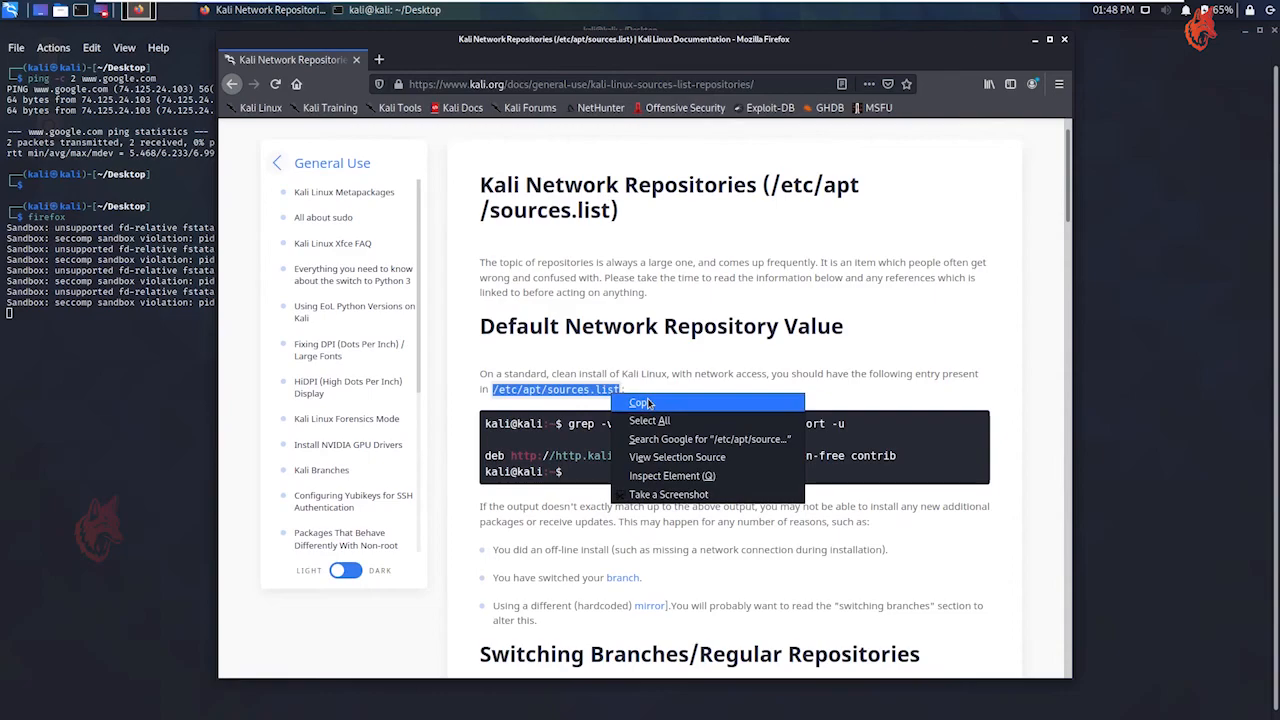
pyautogui.click(648, 403)
# Open /etc/apt/sources.list with sudo vi in a new terminal tab, authenticating with the sudo password
pyautogui.click(180, 425)
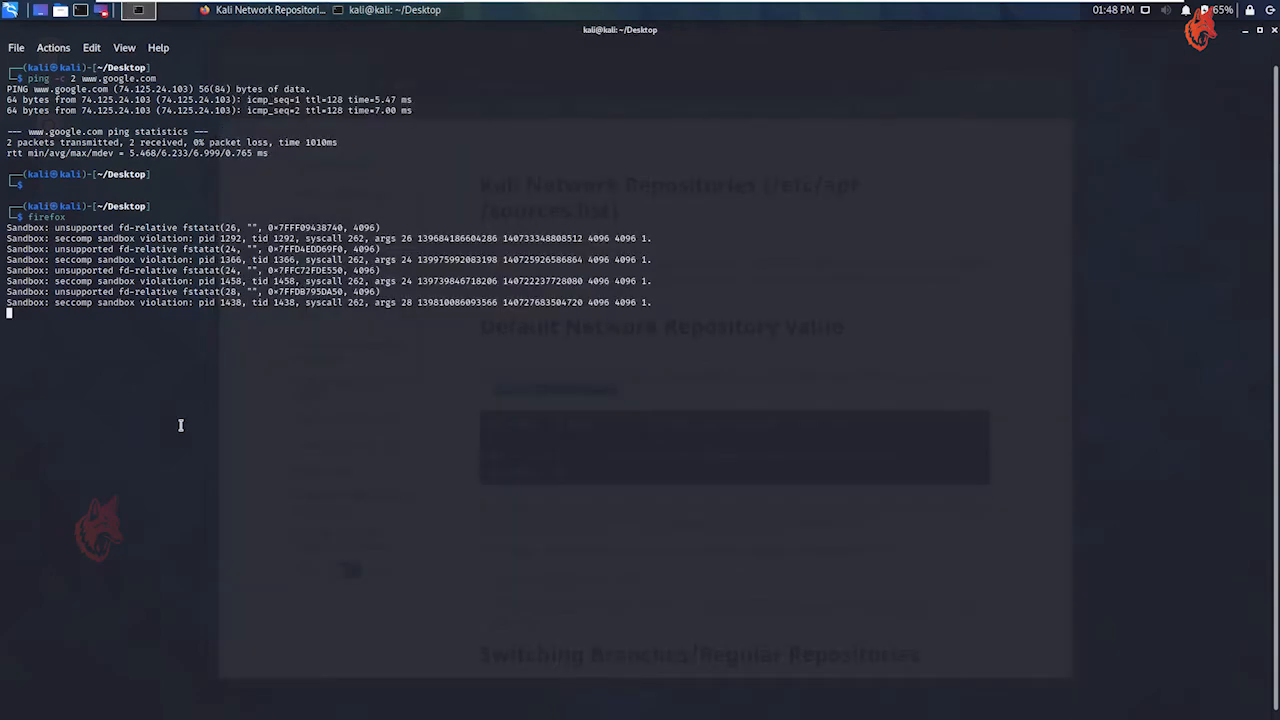
pyautogui.click(17, 49)
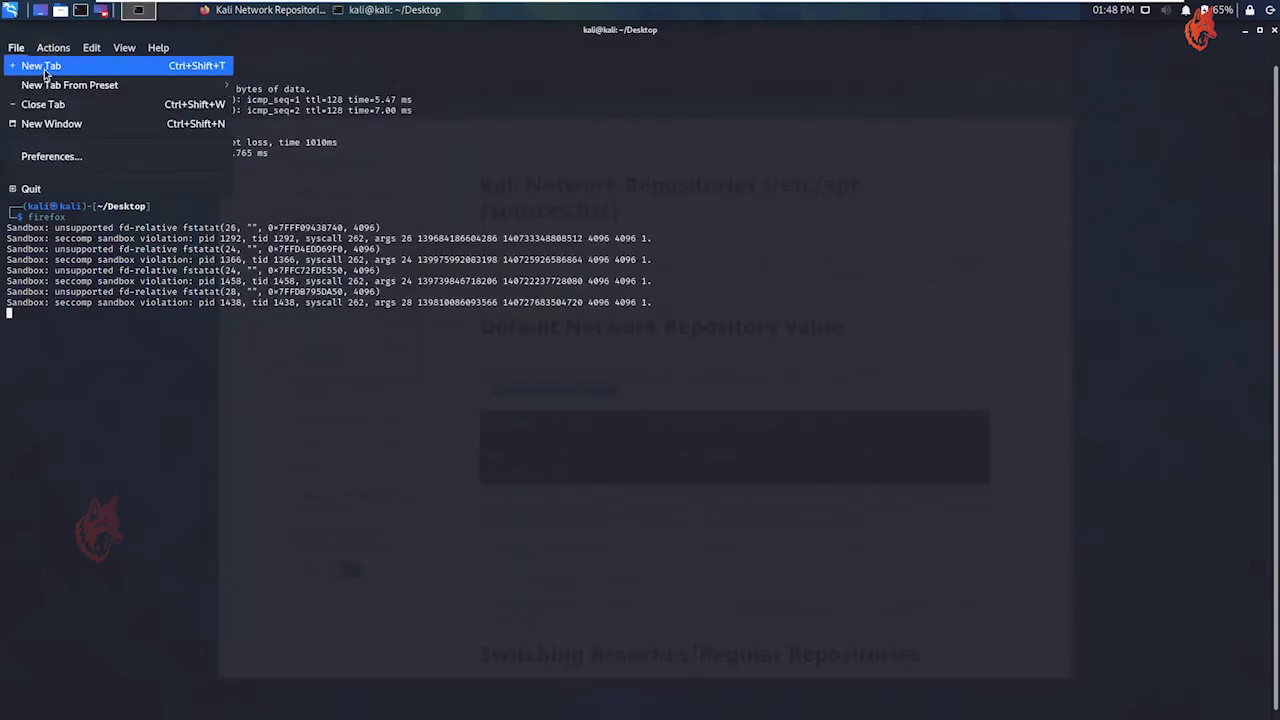
pyautogui.click(44, 68)
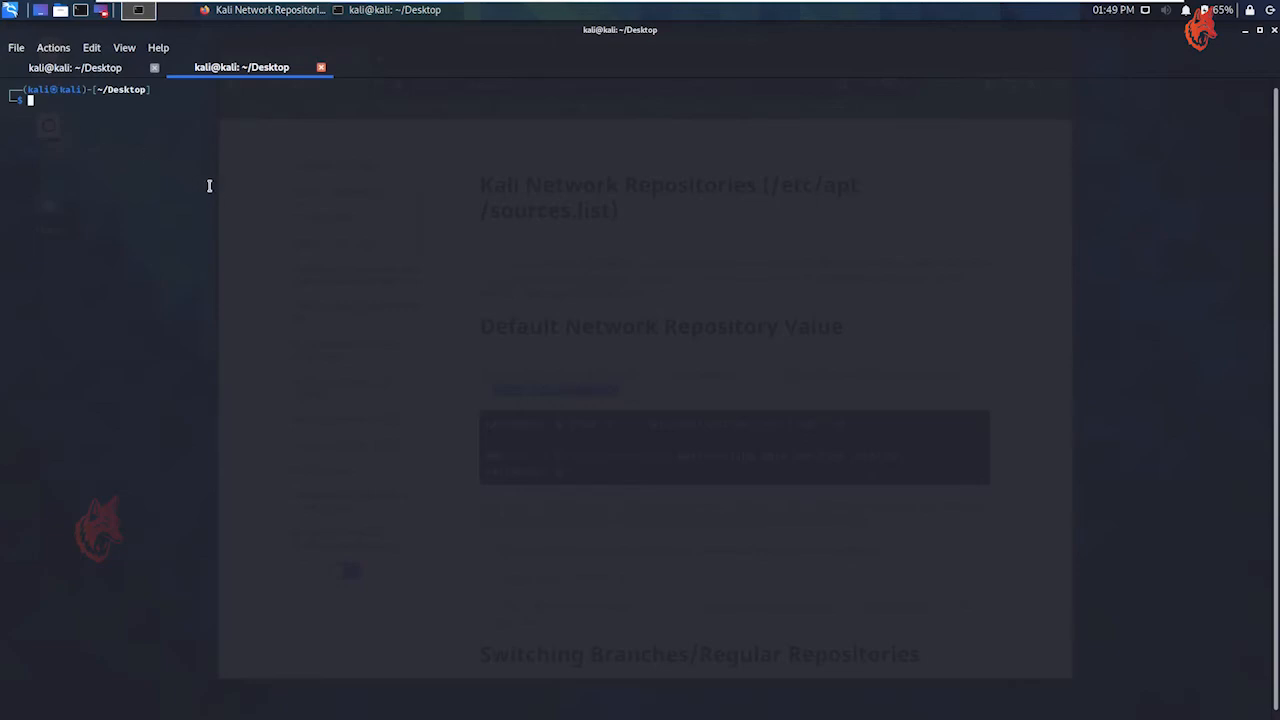
pyautogui.press('Return')
pyautogui.write('sudo vi')
pyautogui.rightClick(245, 221)
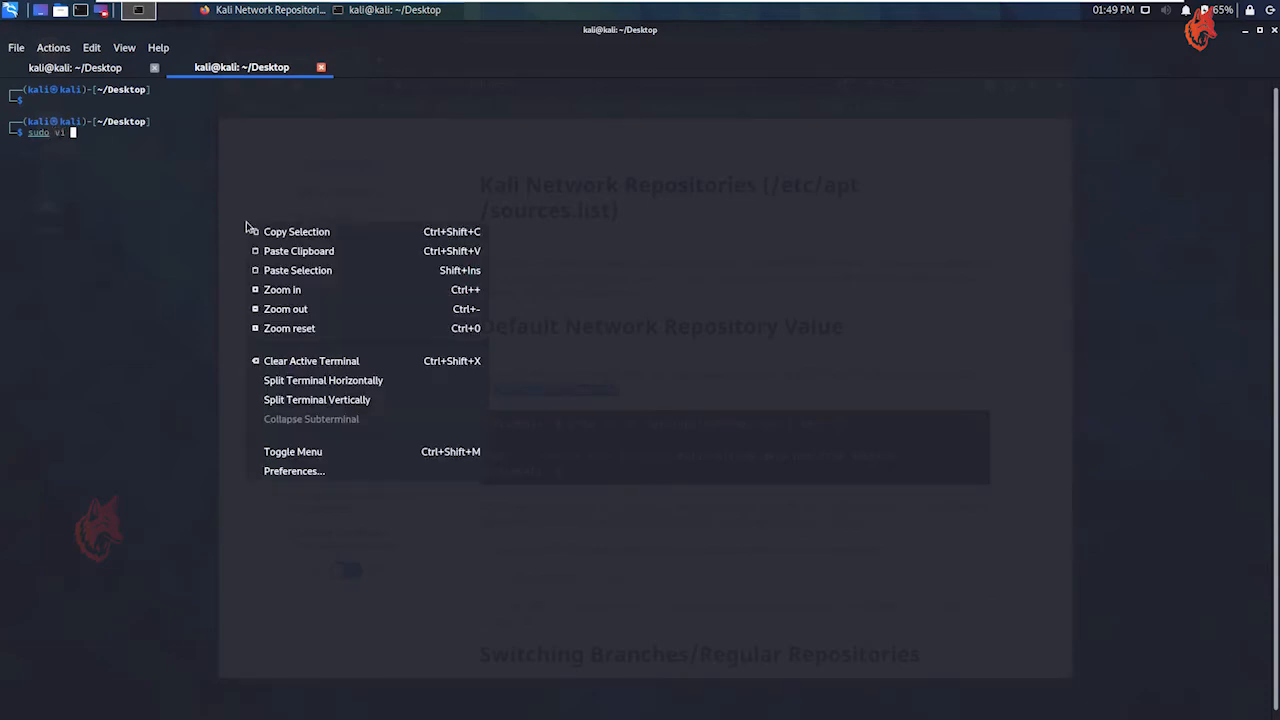
pyautogui.click(322, 252)
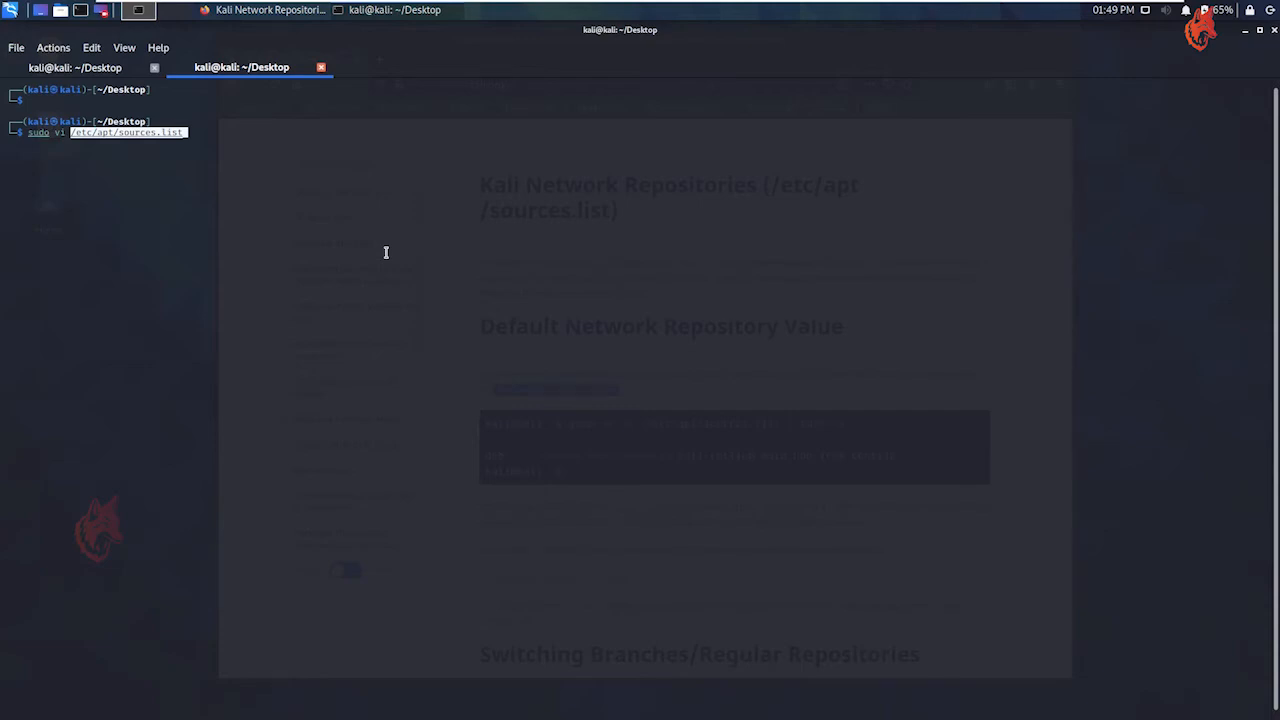
pyautogui.press('Return')
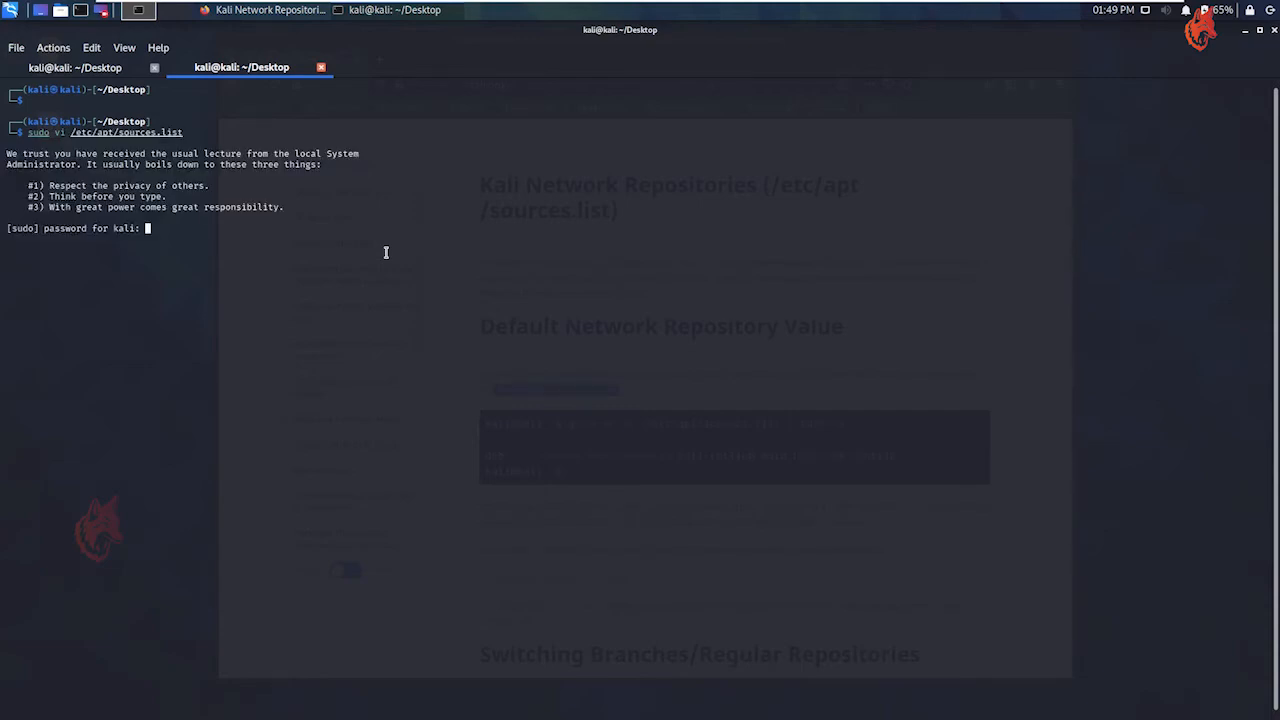
pyautogui.press('Return')
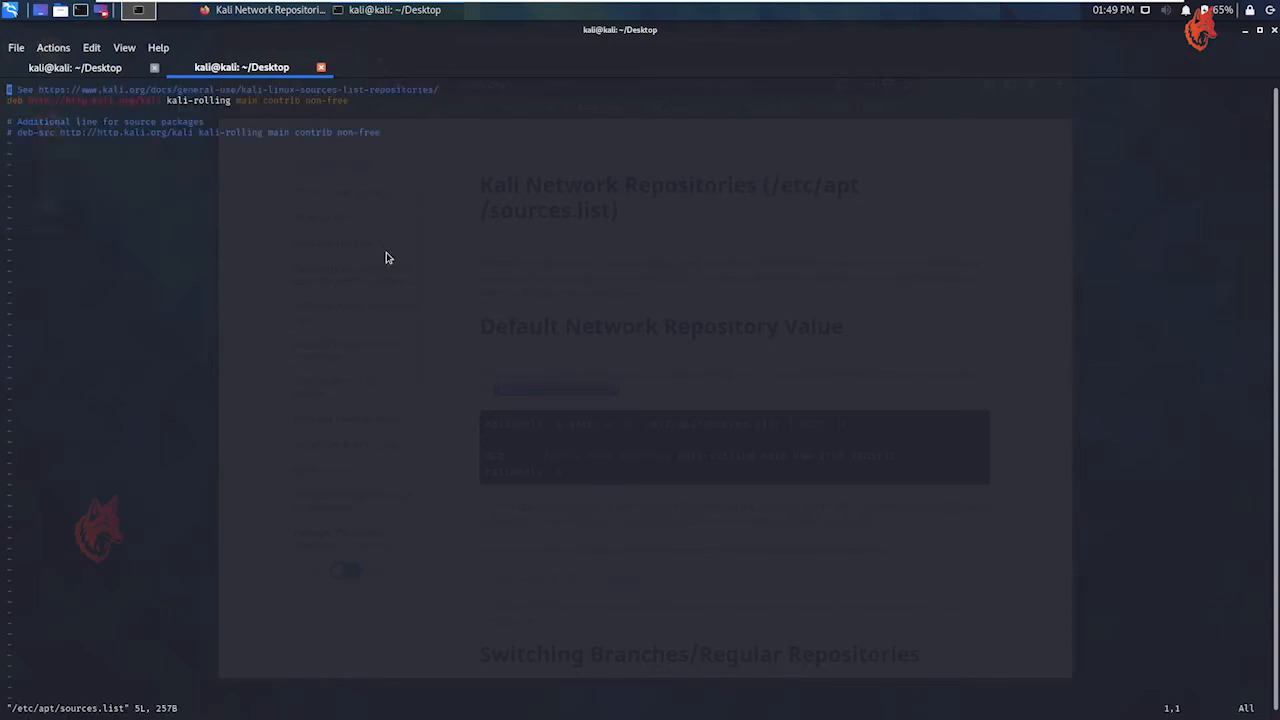
# Delete all existing lines of the sources.list file in vi
pyautogui.press('d')
pyautogui.press('d')
pyautogui.press('d')
pyautogui.press('d')
pyautogui.press('d')
pyautogui.press('d')
pyautogui.press('d')
pyautogui.press('d')
pyautogui.press('d')
pyautogui.press('d')
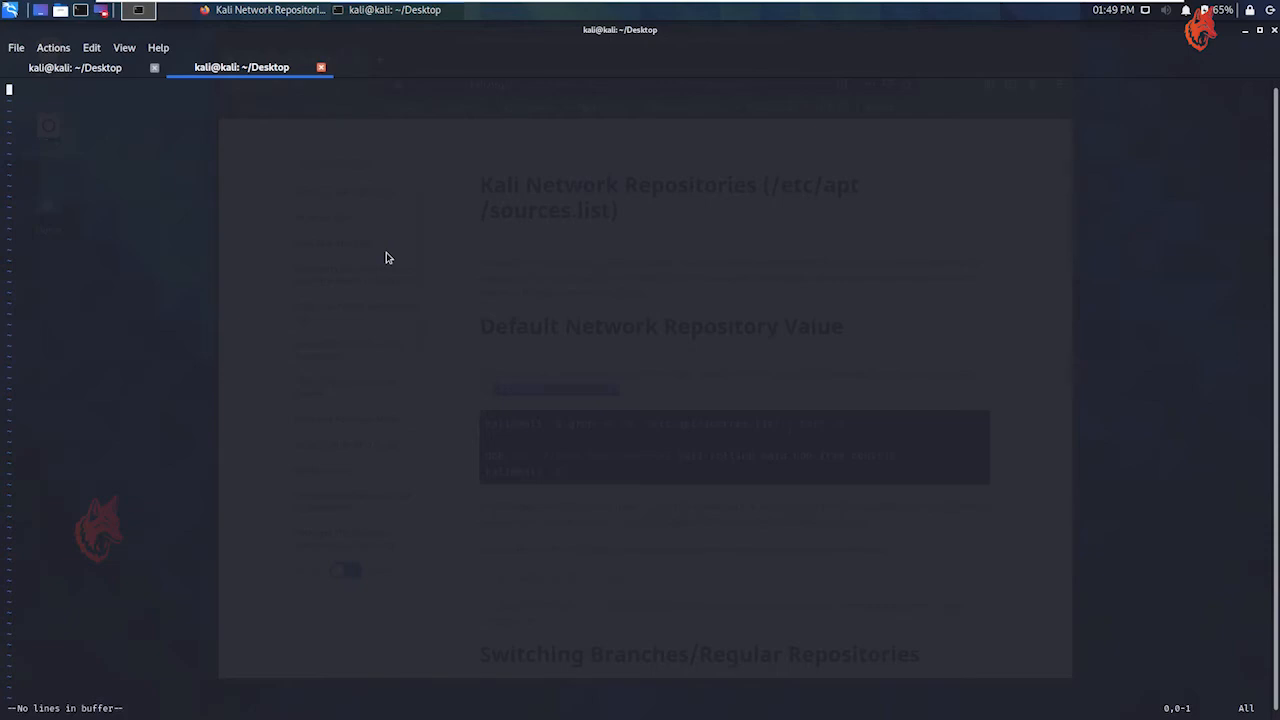
pyautogui.click(264, 12)
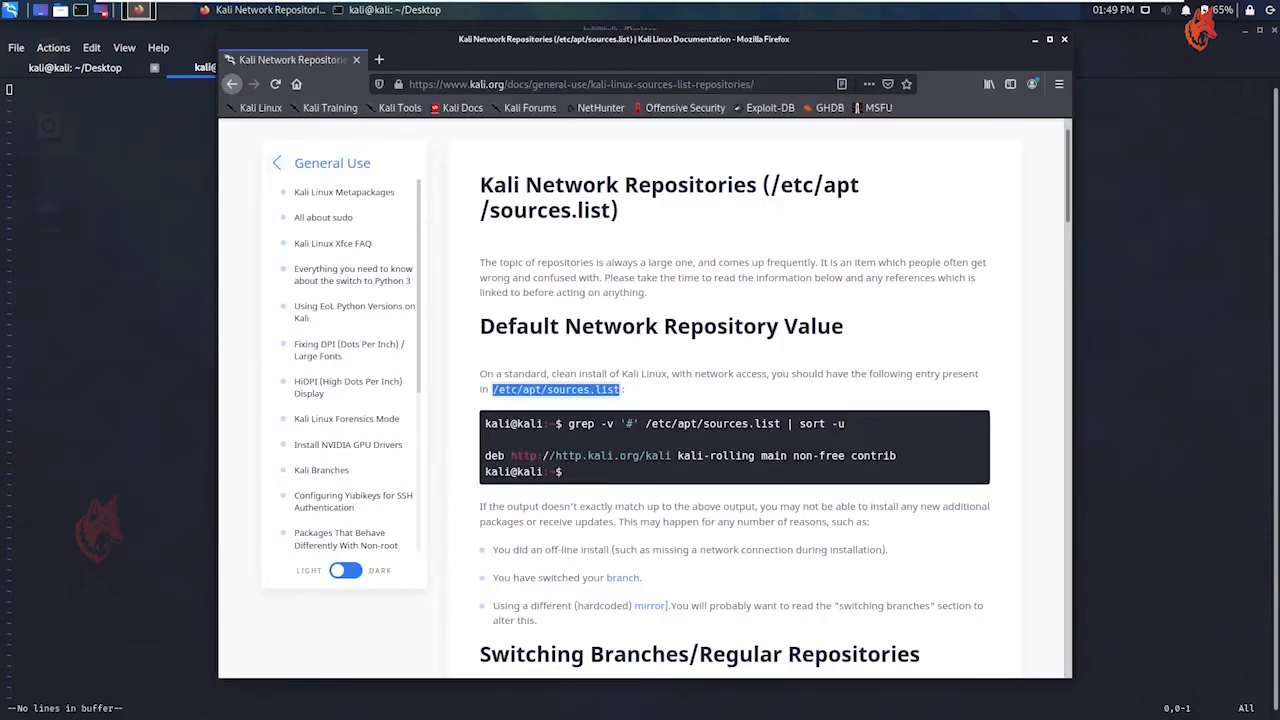
pyautogui.moveTo(898, 458); pyautogui.dragTo(485, 458)
pyautogui.rightClick(502, 461)
pyautogui.click(511, 469)
# Paste the copied kali-rolling repository line into the empty sources.list file, then save it and quit vi
pyautogui.click(44, 324)
pyautogui.press('i')
pyautogui.rightClick(194, 242)
pyautogui.rightClick(184, 249)
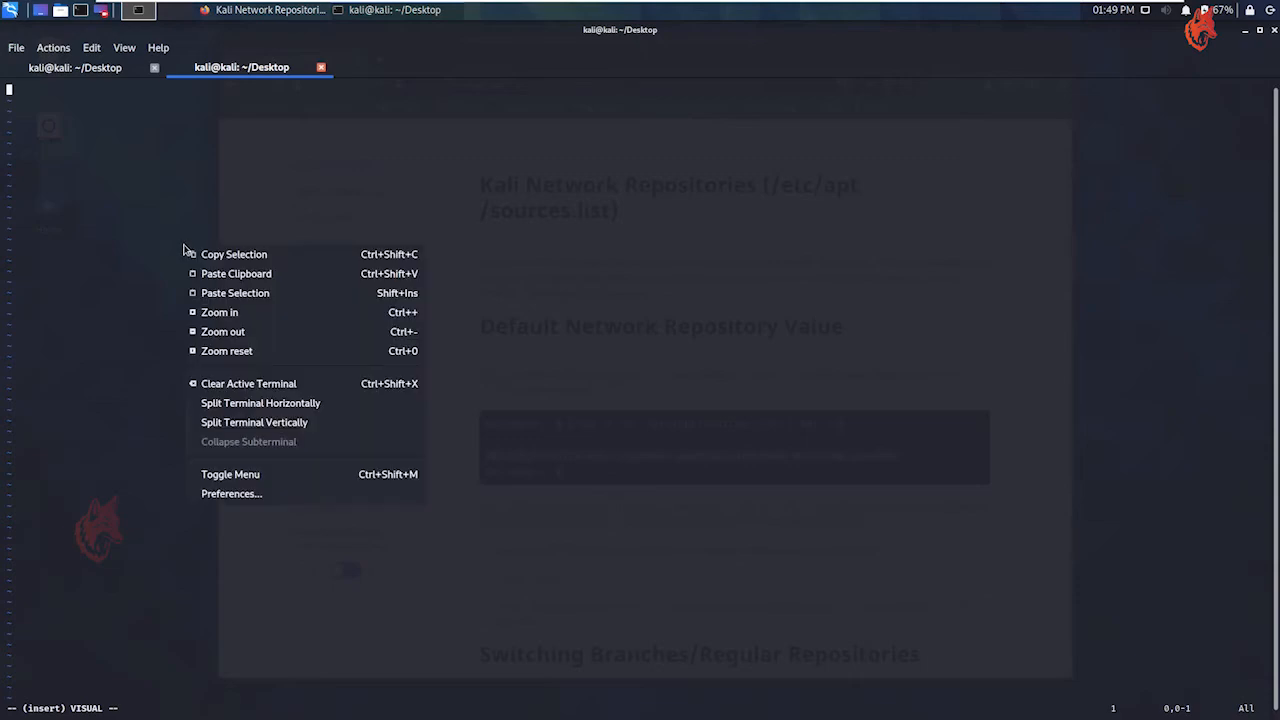
pyautogui.click(260, 278)
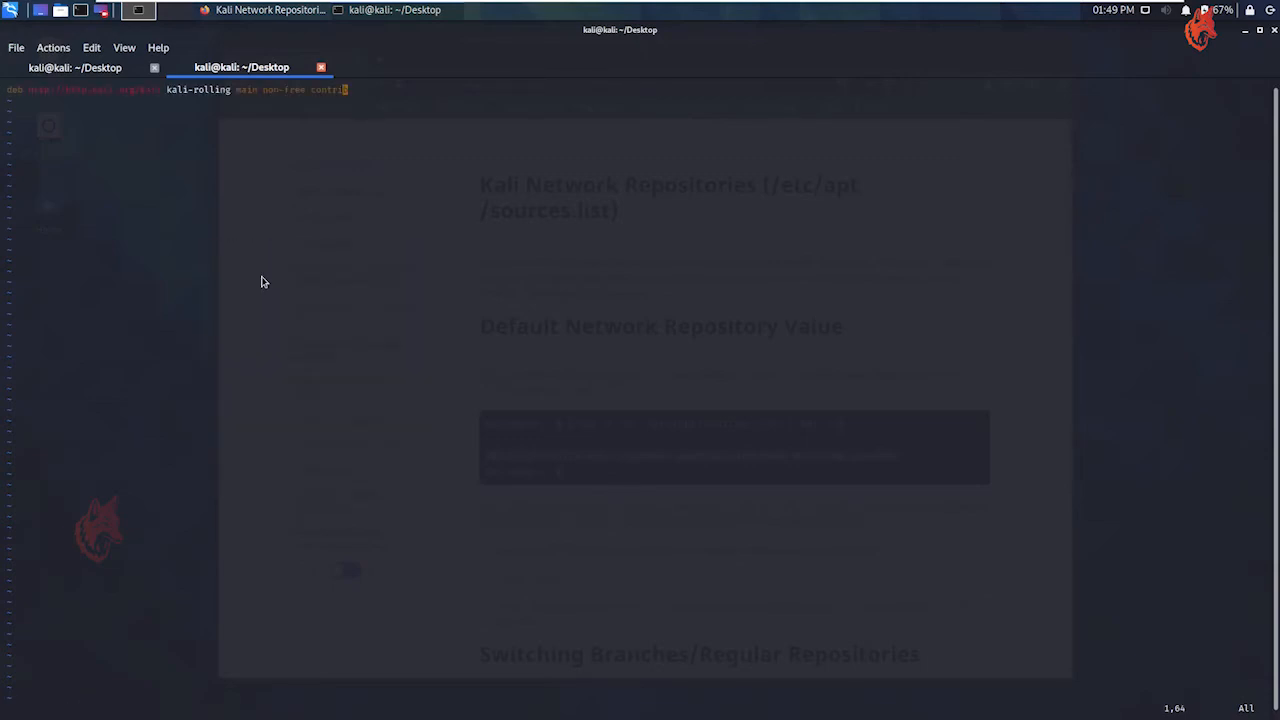
pyautogui.write(':wq')
pyautogui.press('Return')
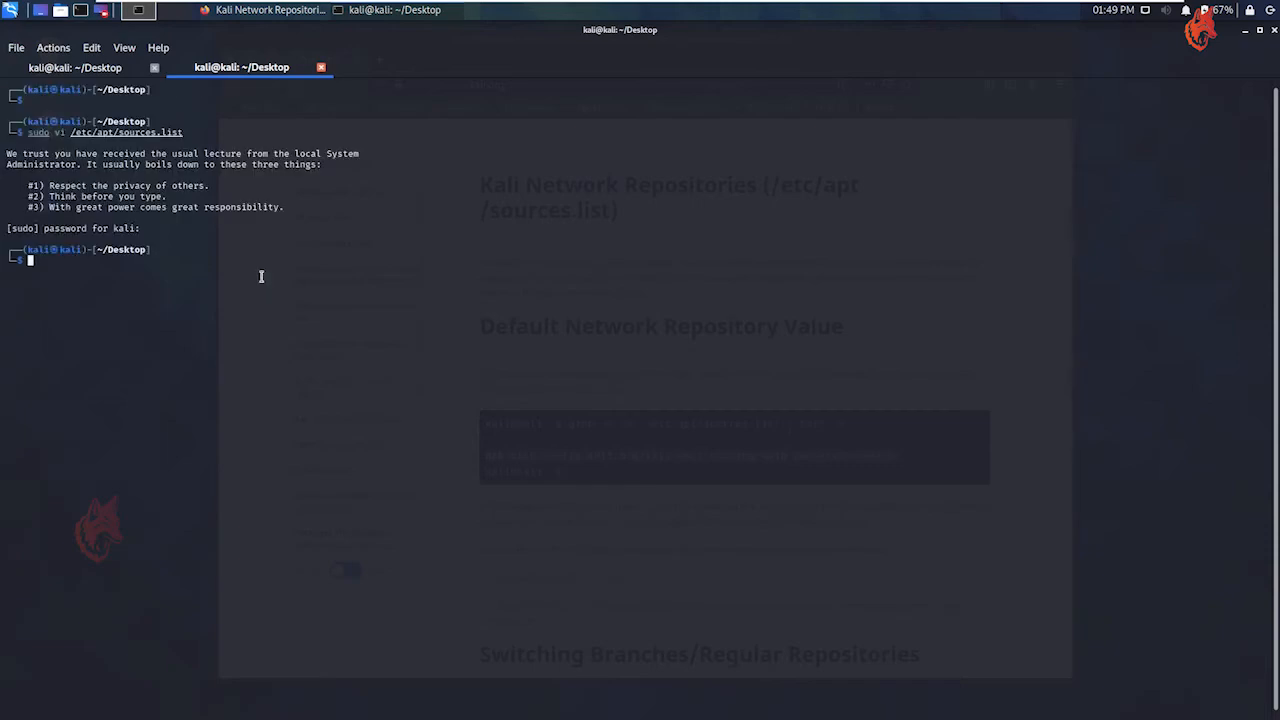
# Refresh the package lists with sudo apt-get update
pyautogui.press('Return')
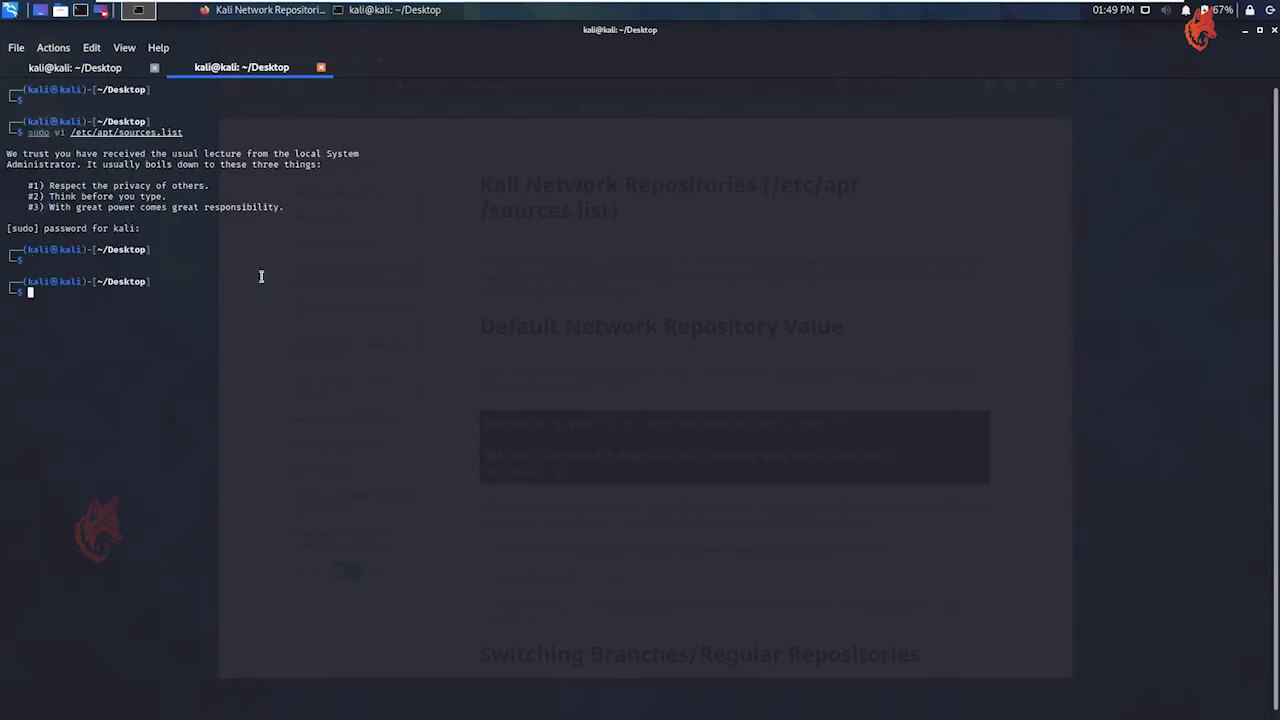
pyautogui.write('sudo ')
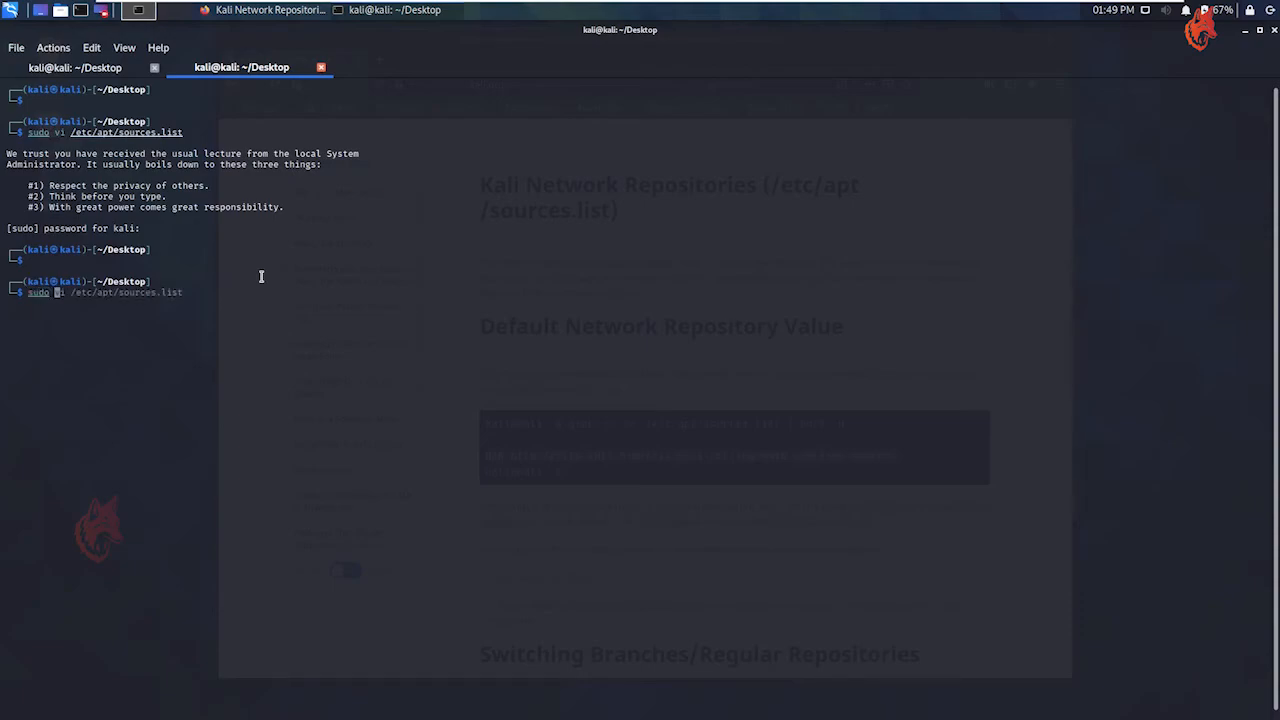
pyautogui.write('apt-get update')
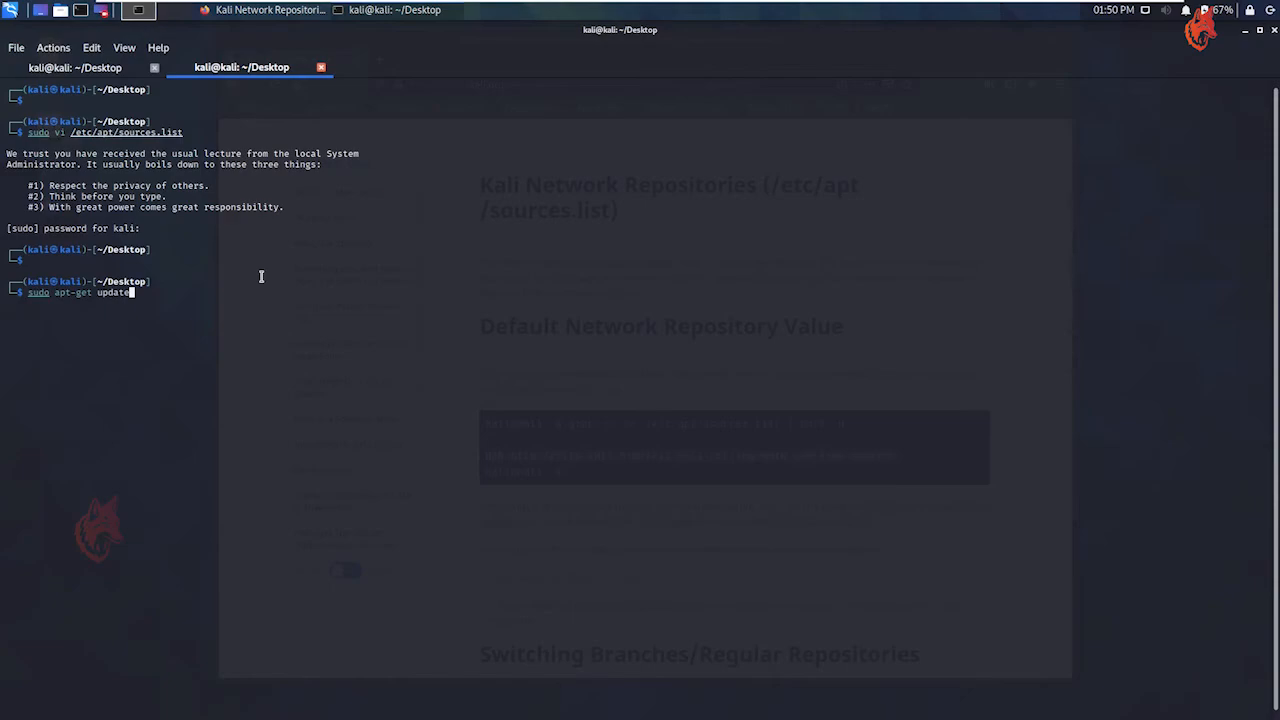
pyautogui.press('Return')
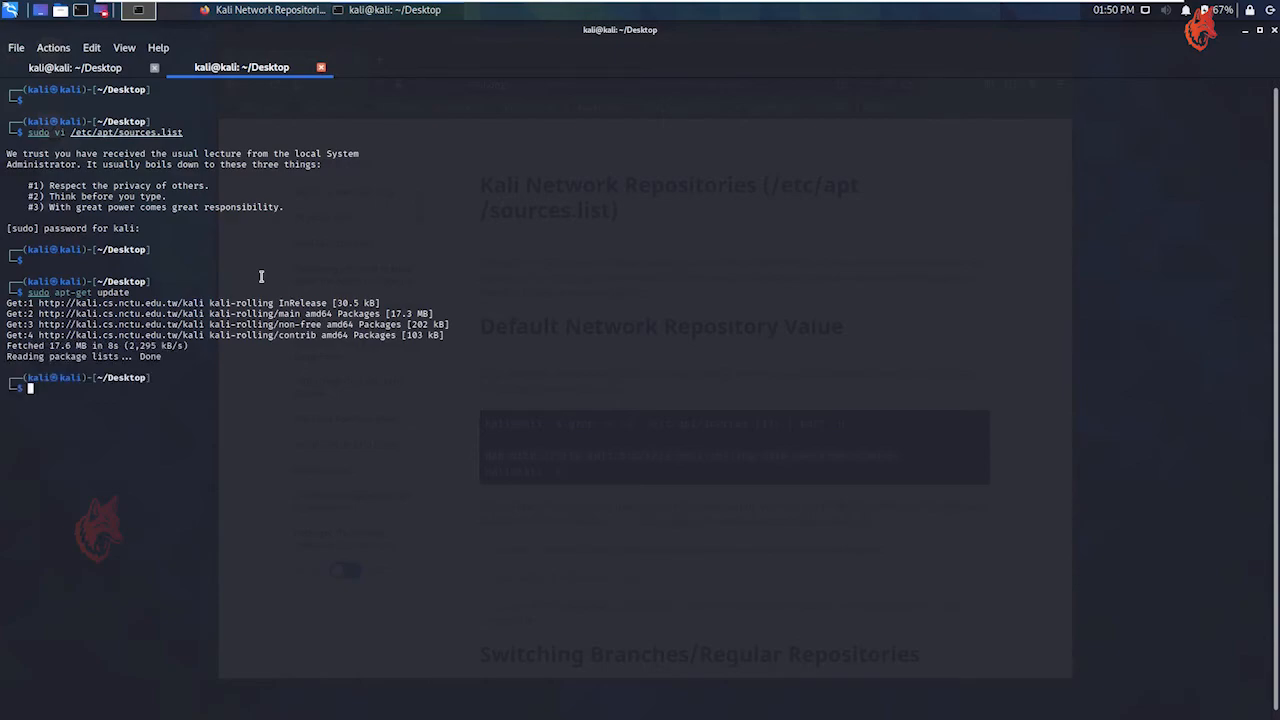
# Install the open-vm-tools-desktop package with sudo apt-get install, accepting the prompt to continue
pyautogui.press('Return')
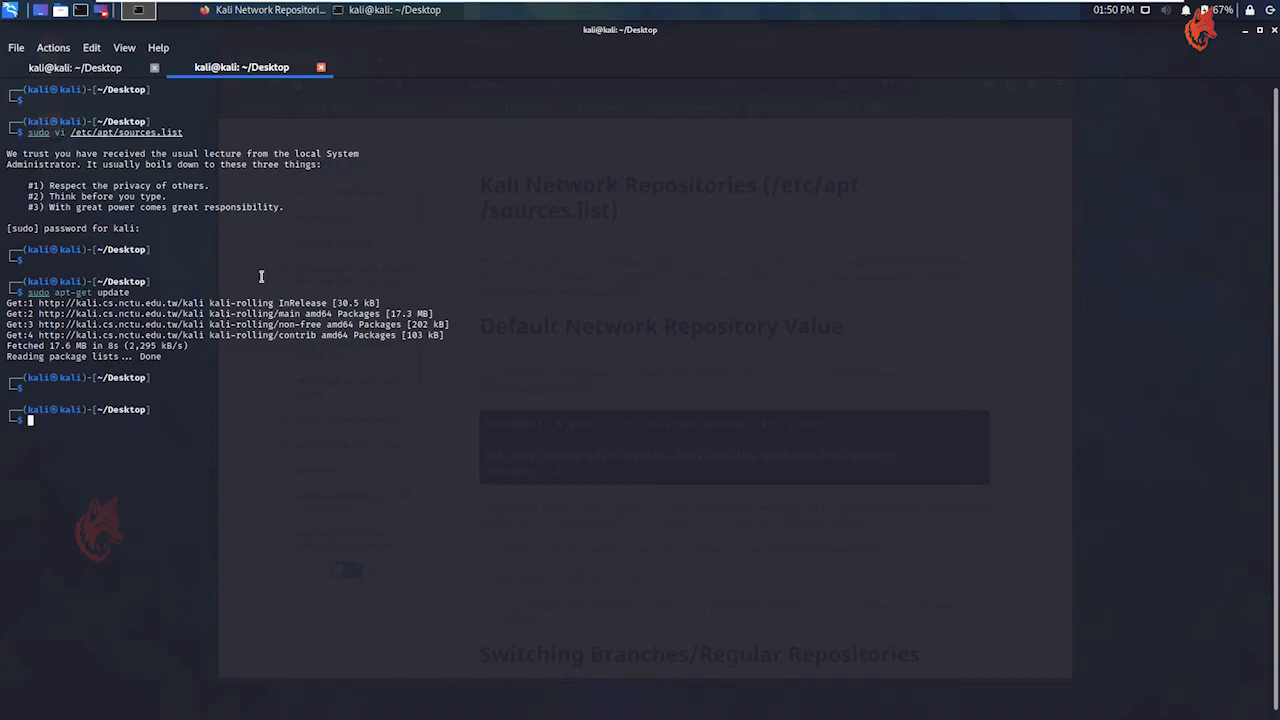
pyautogui.write('sudo apt-get install open-v')
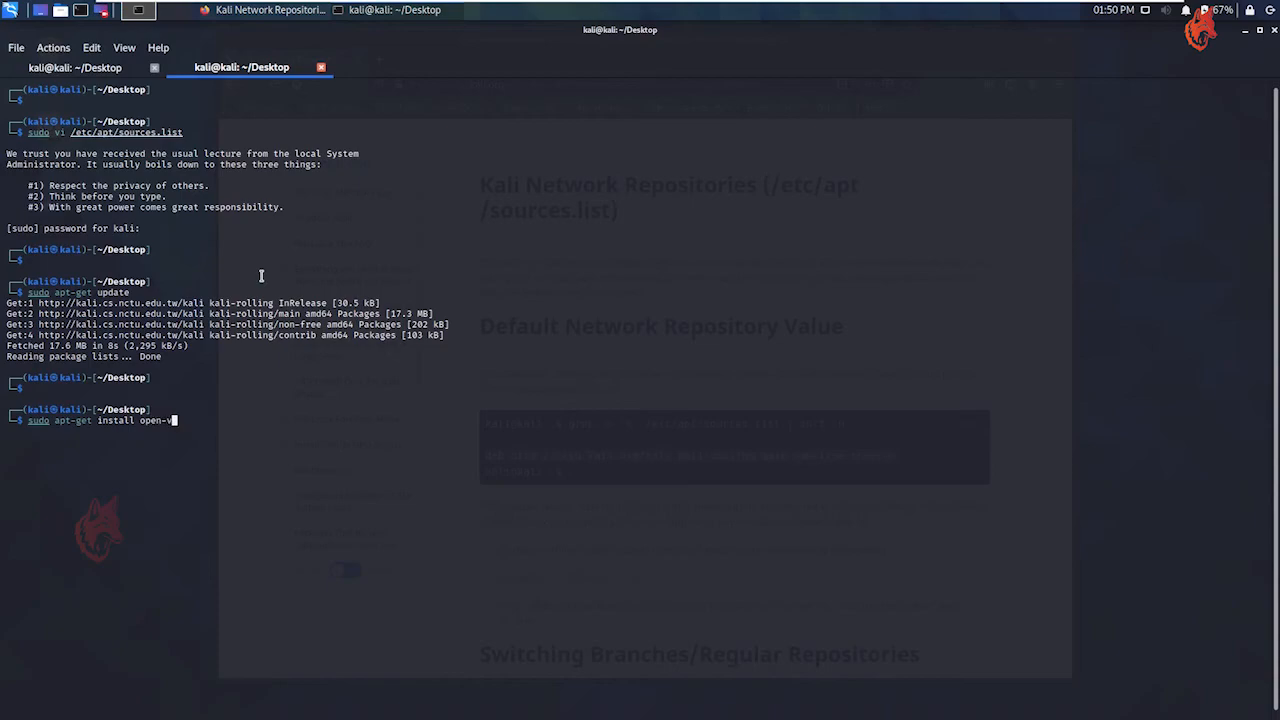
pyautogui.write('m-tools-desktop')
pyautogui.press('Return')
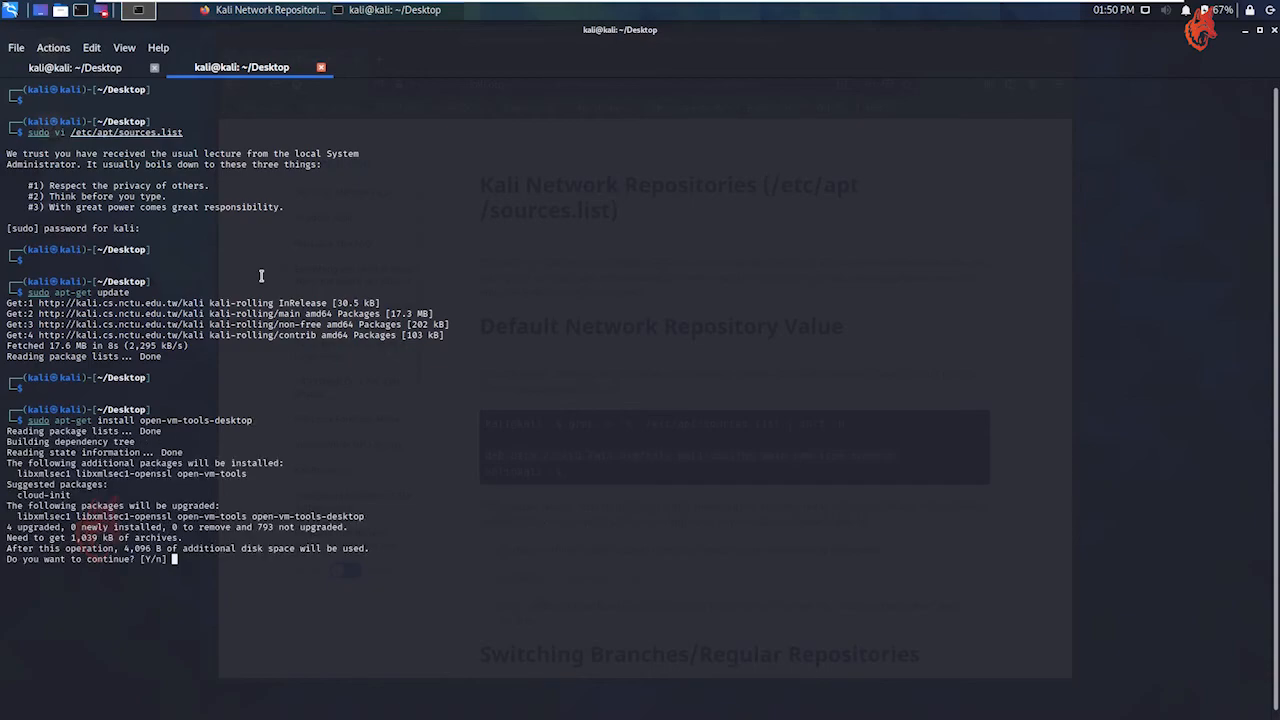
pyautogui.write('y')
pyautogui.press('Return')
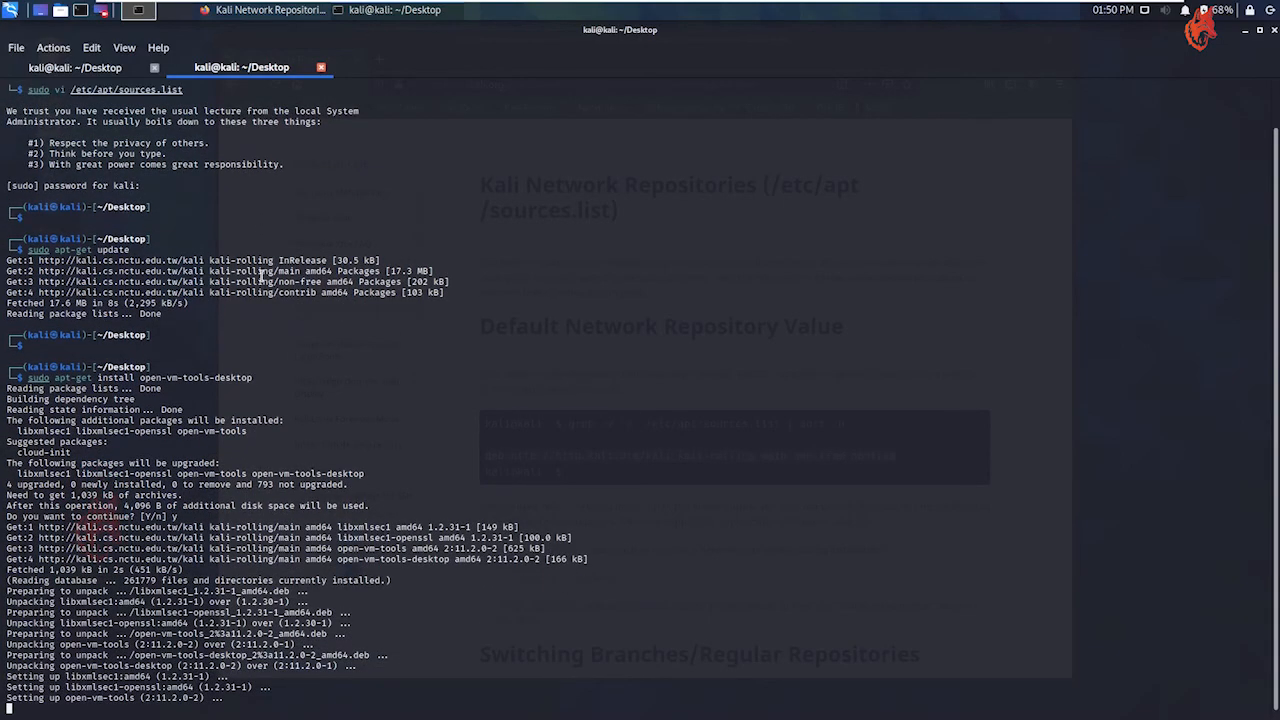
pyautogui.press('Return')
pyautogui.press('Return')
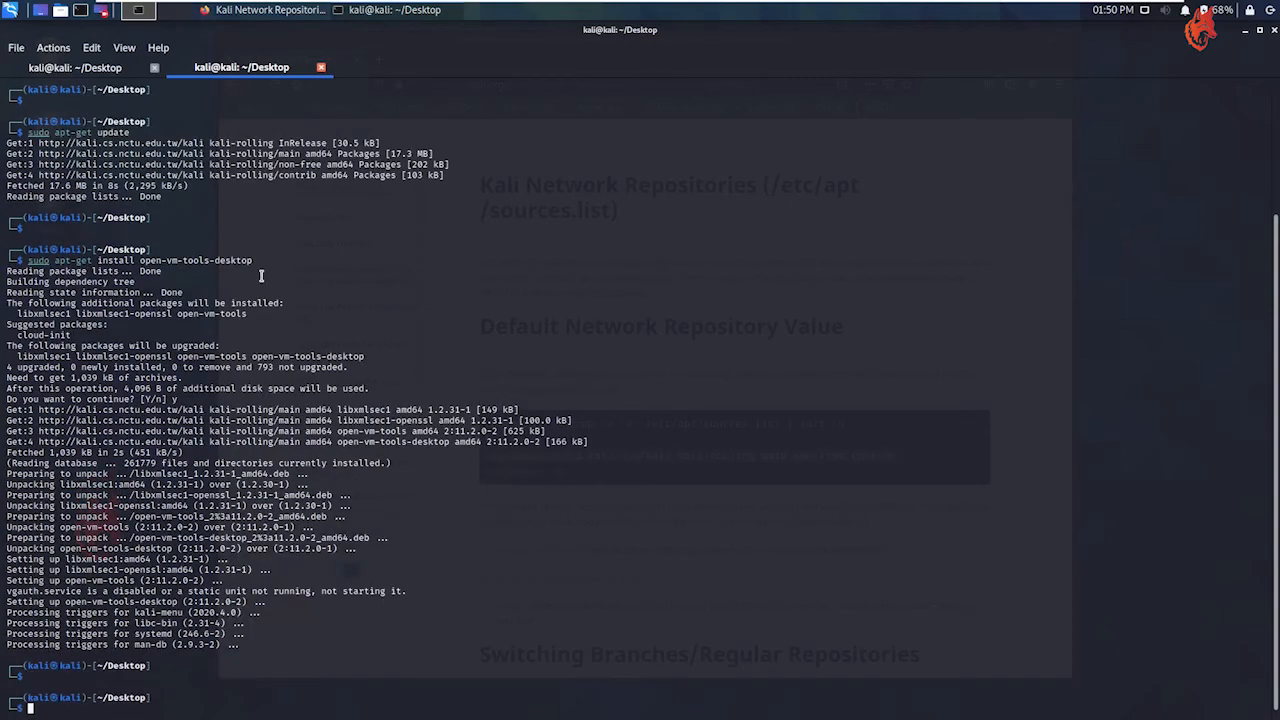
# Restart the virtual machine from a cleared terminal with sudo reboot now
pyautogui.press('Up')
pyautogui.press('Home')
pyautogui.hotkey('ctrl', 'Right')
pyautogui.hotkey('ctrl', 'k')
pyautogui.write('mous')
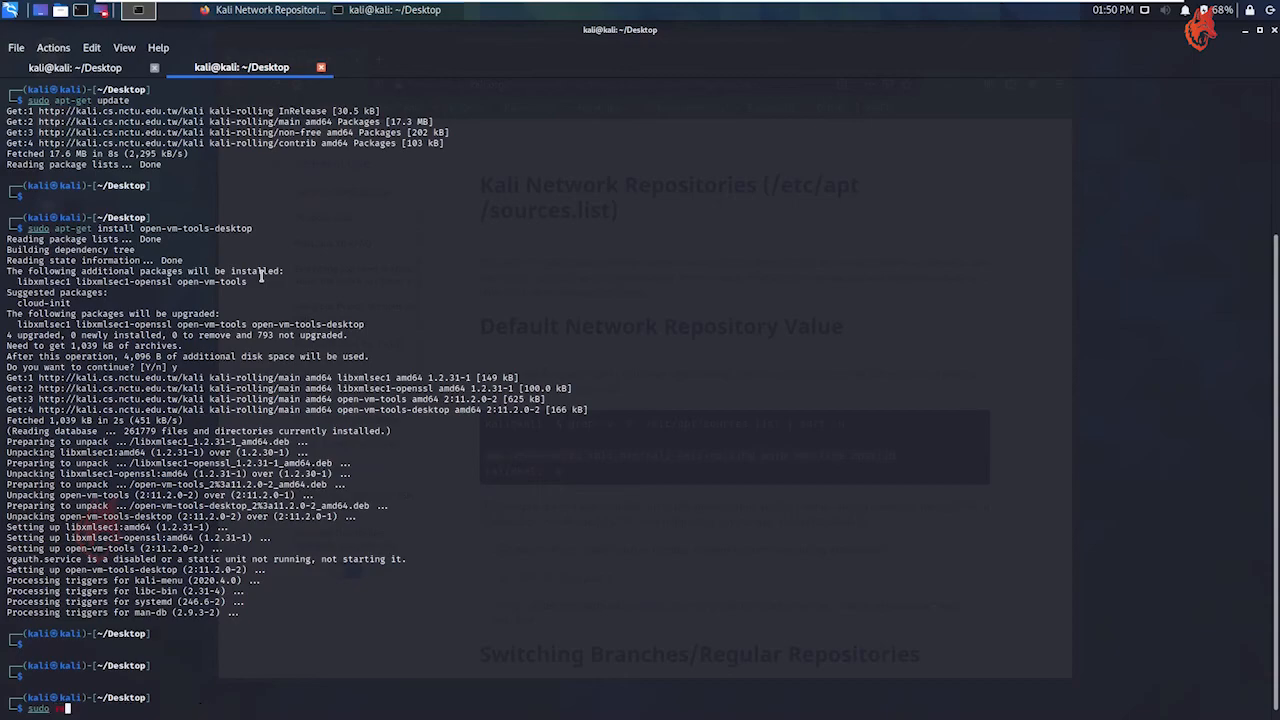
pyautogui.write('ot now')
pyautogui.hotkey('ctrl', 'l')
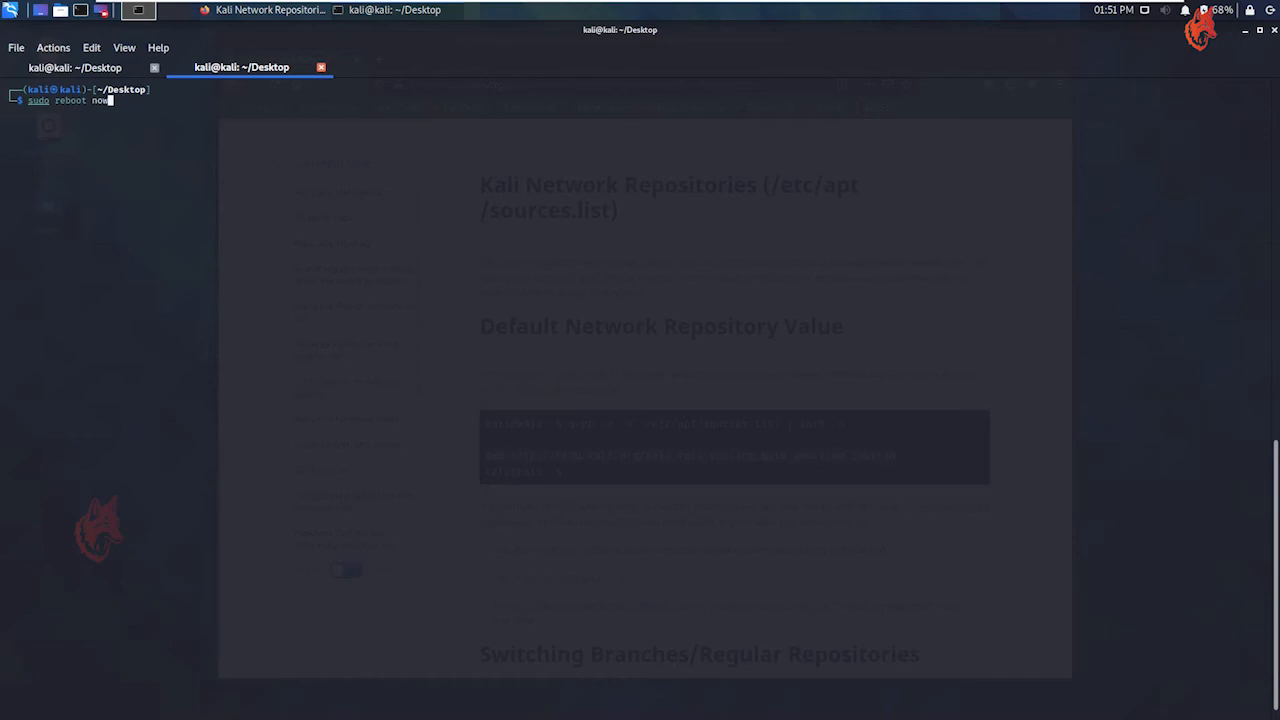
pyautogui.press('Return')
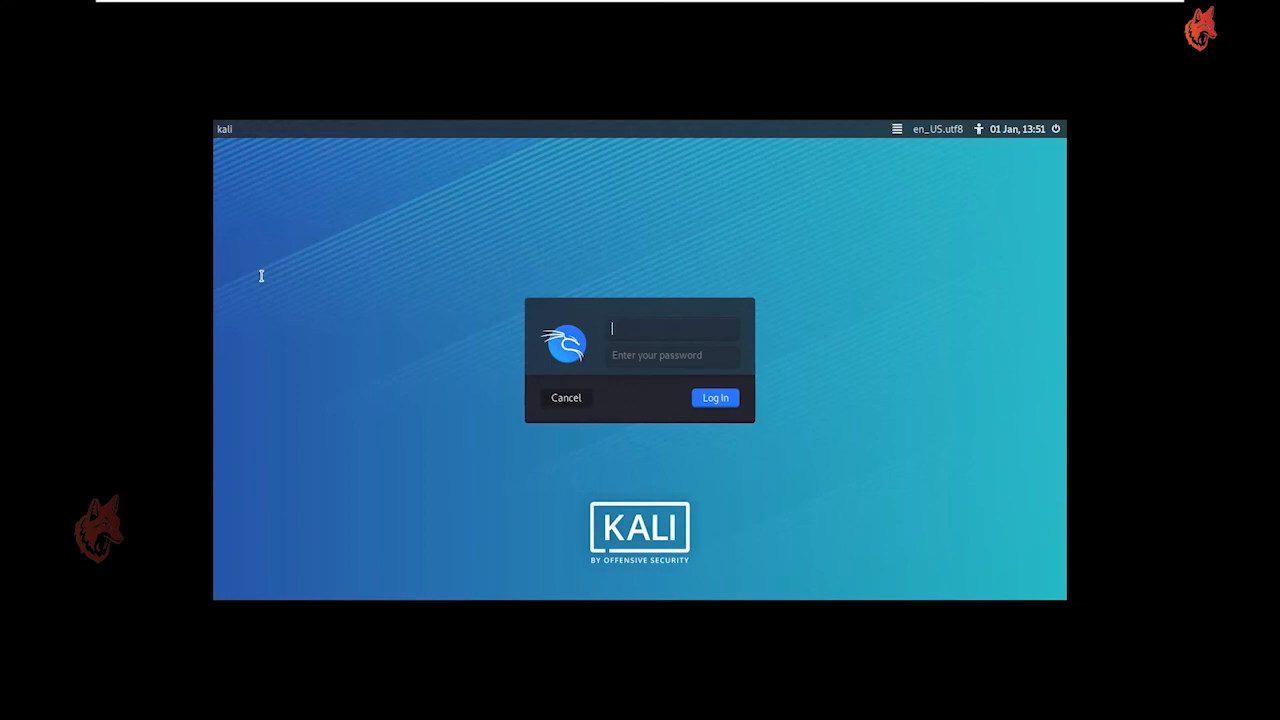
# Log in to Kali with the account's username and password
pyautogui.write('kali')
pyautogui.press('Return')
pyautogui.write('kali')
pyautogui.press('Return')
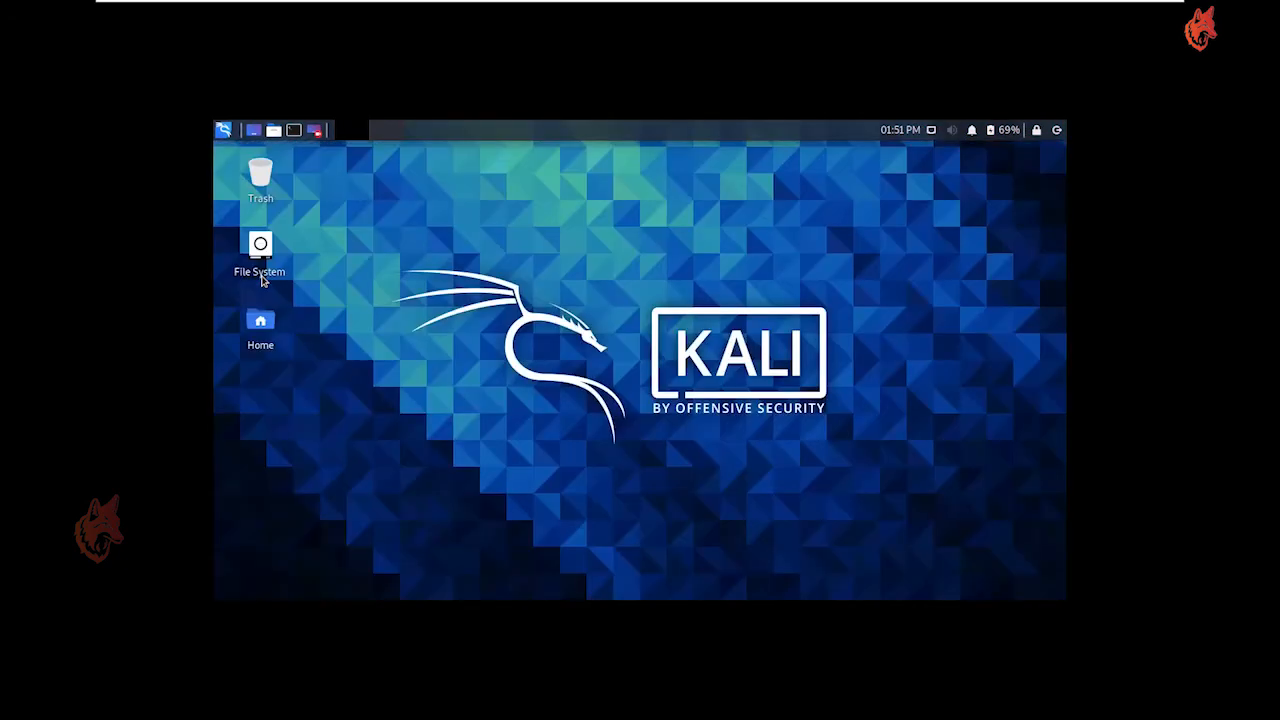
pyautogui.rightClick(393, 212)
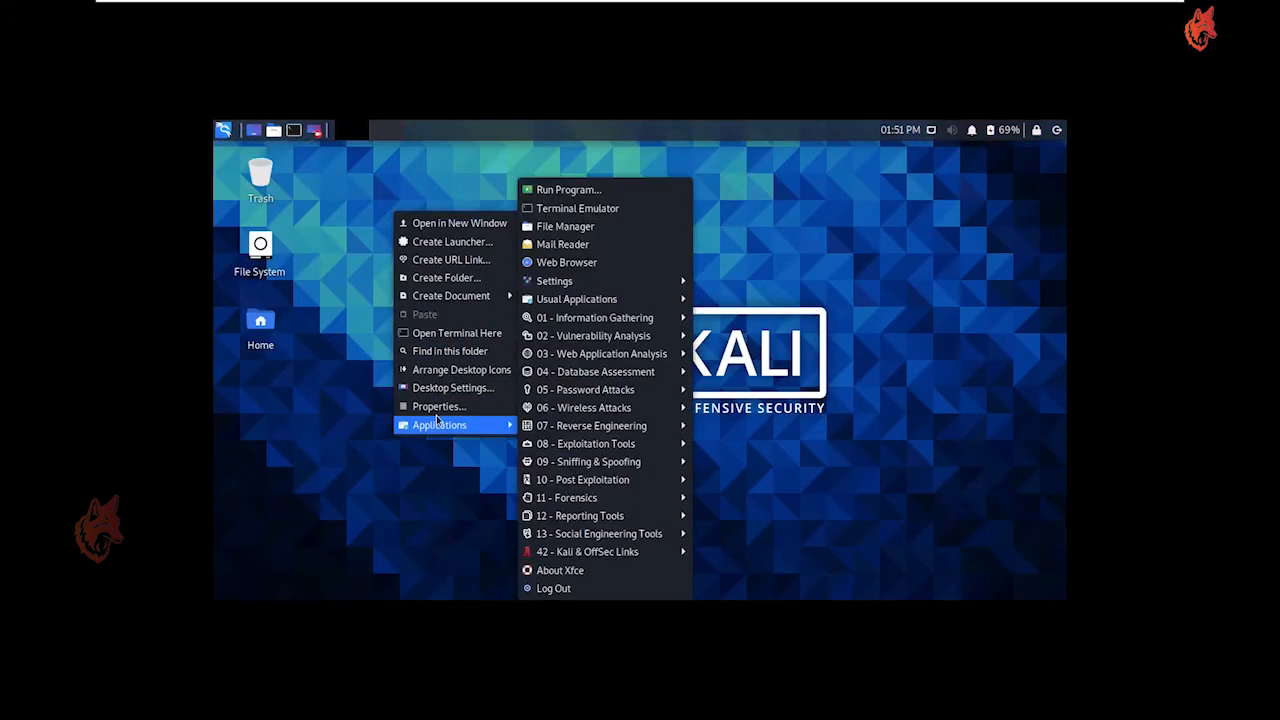
pyautogui.click(440, 406)
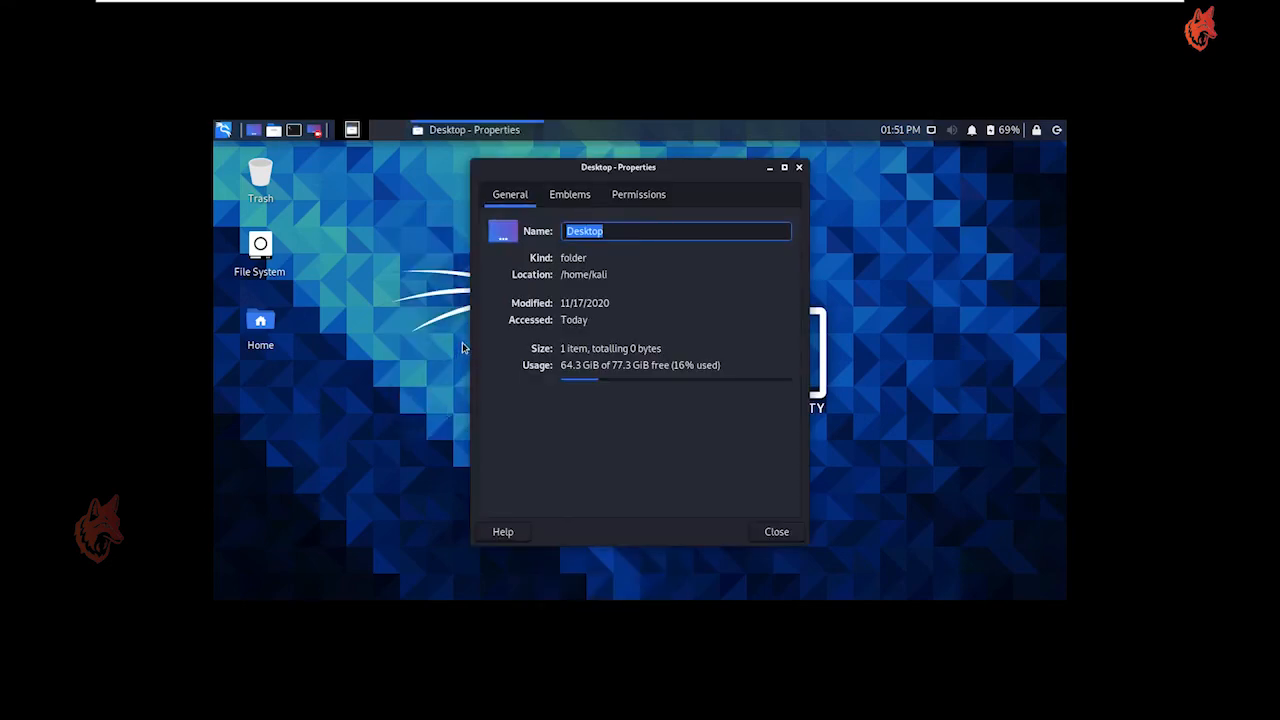
pyautogui.click(783, 532)
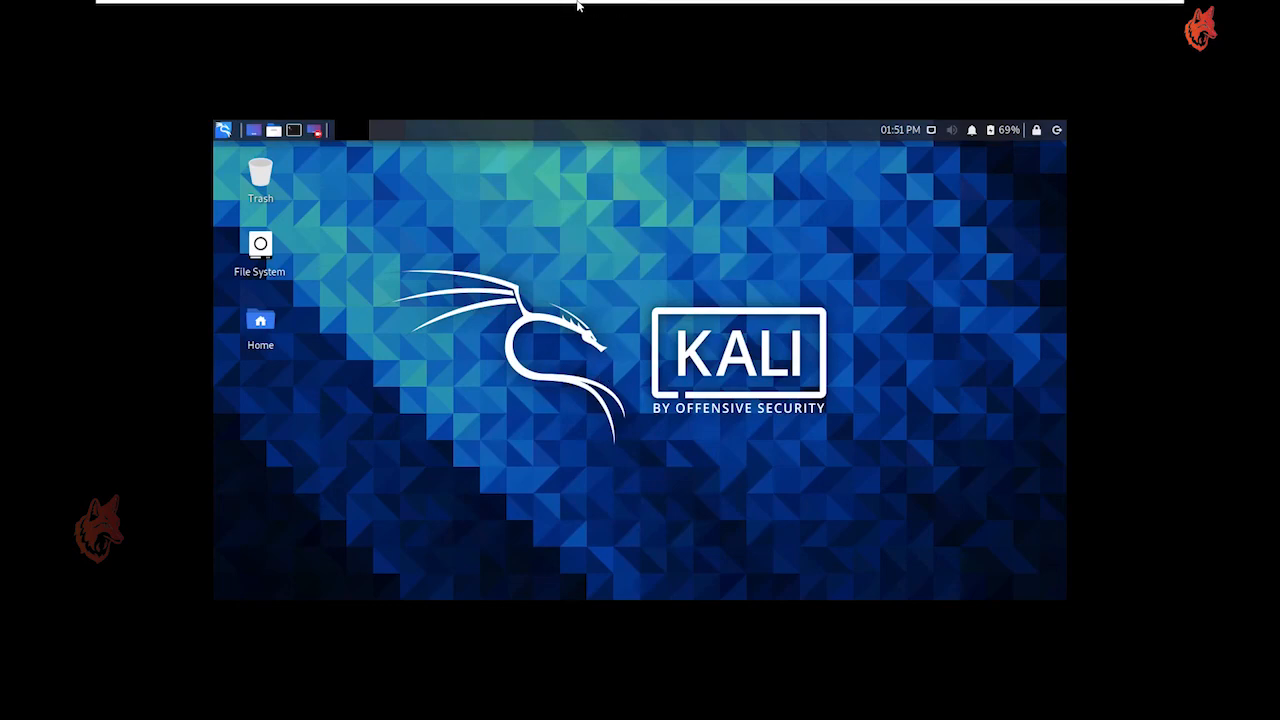
# Exit VMware's full screen mode and re-enter it so the Kali desktop fills the whole display
pyautogui.click(546, 12)
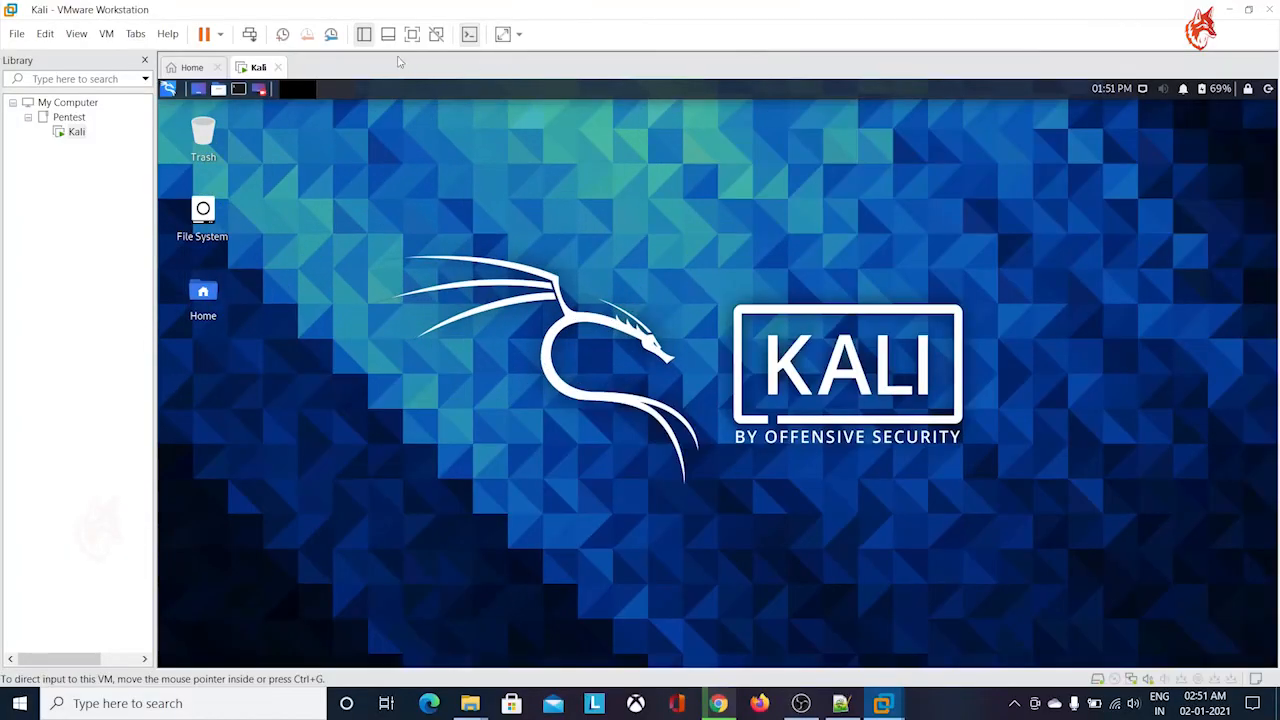
pyautogui.click(412, 36)
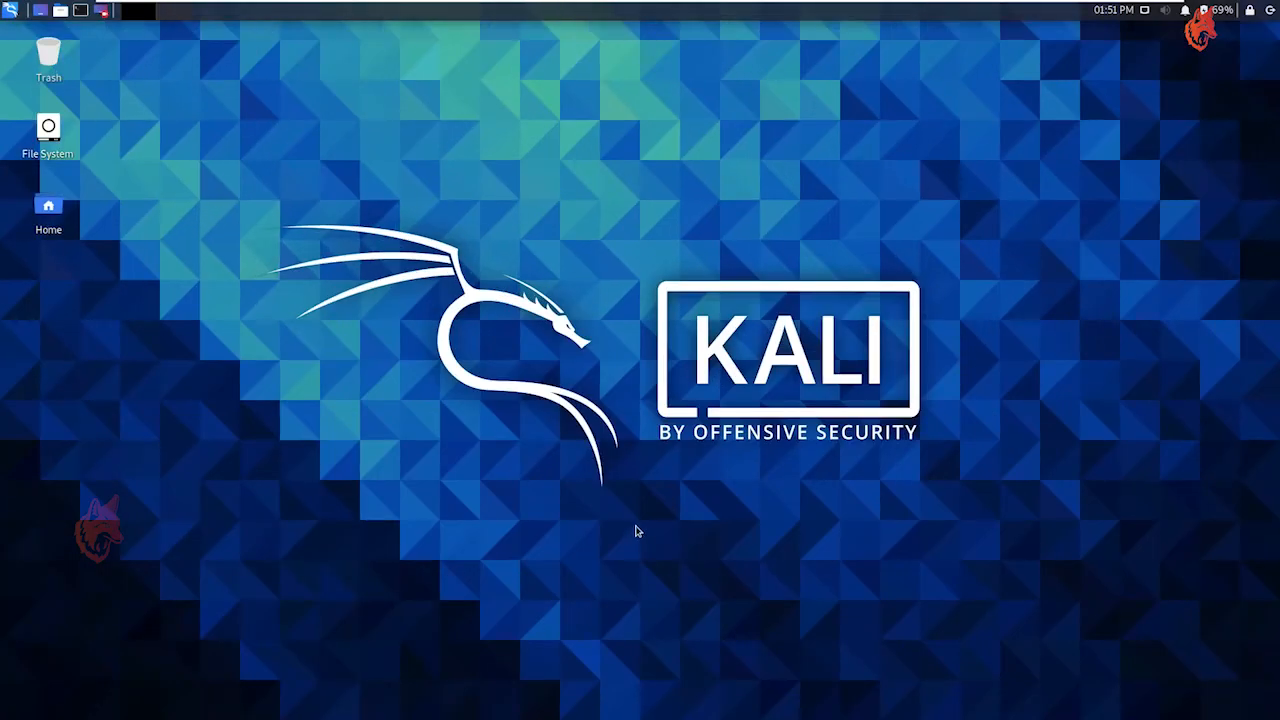